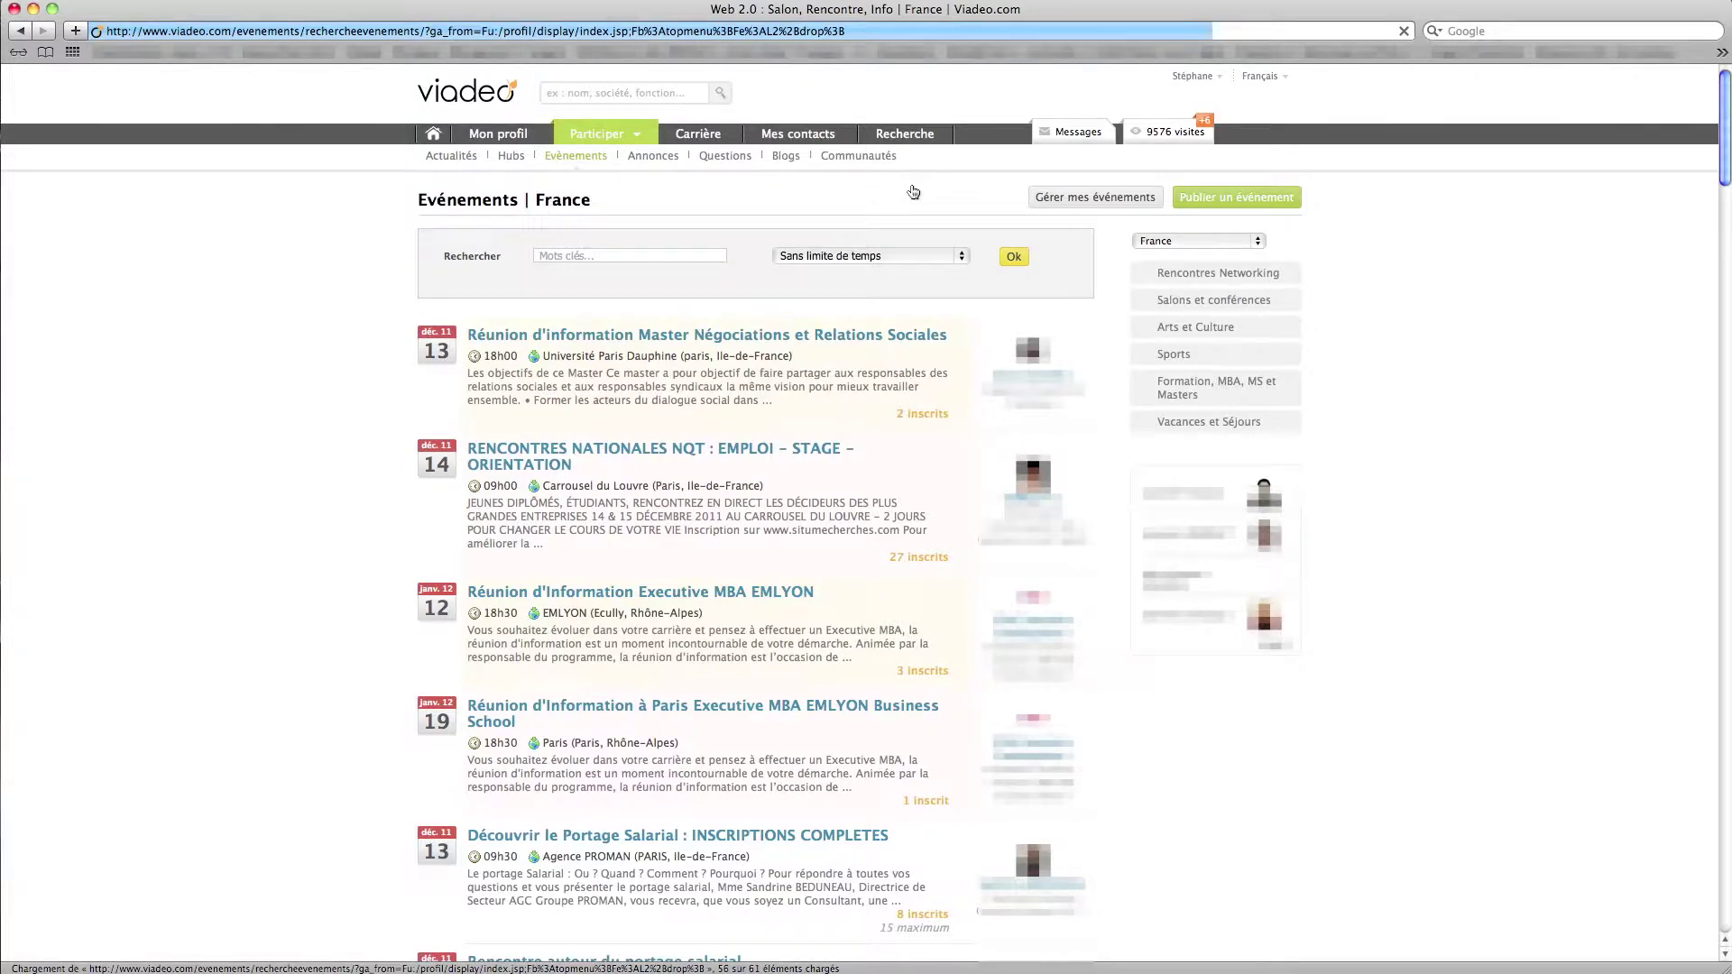
# - Start publishing a new public event and title it "6e soirée Vendée Grandeur Nature"
pyautogui.click(1257, 197)
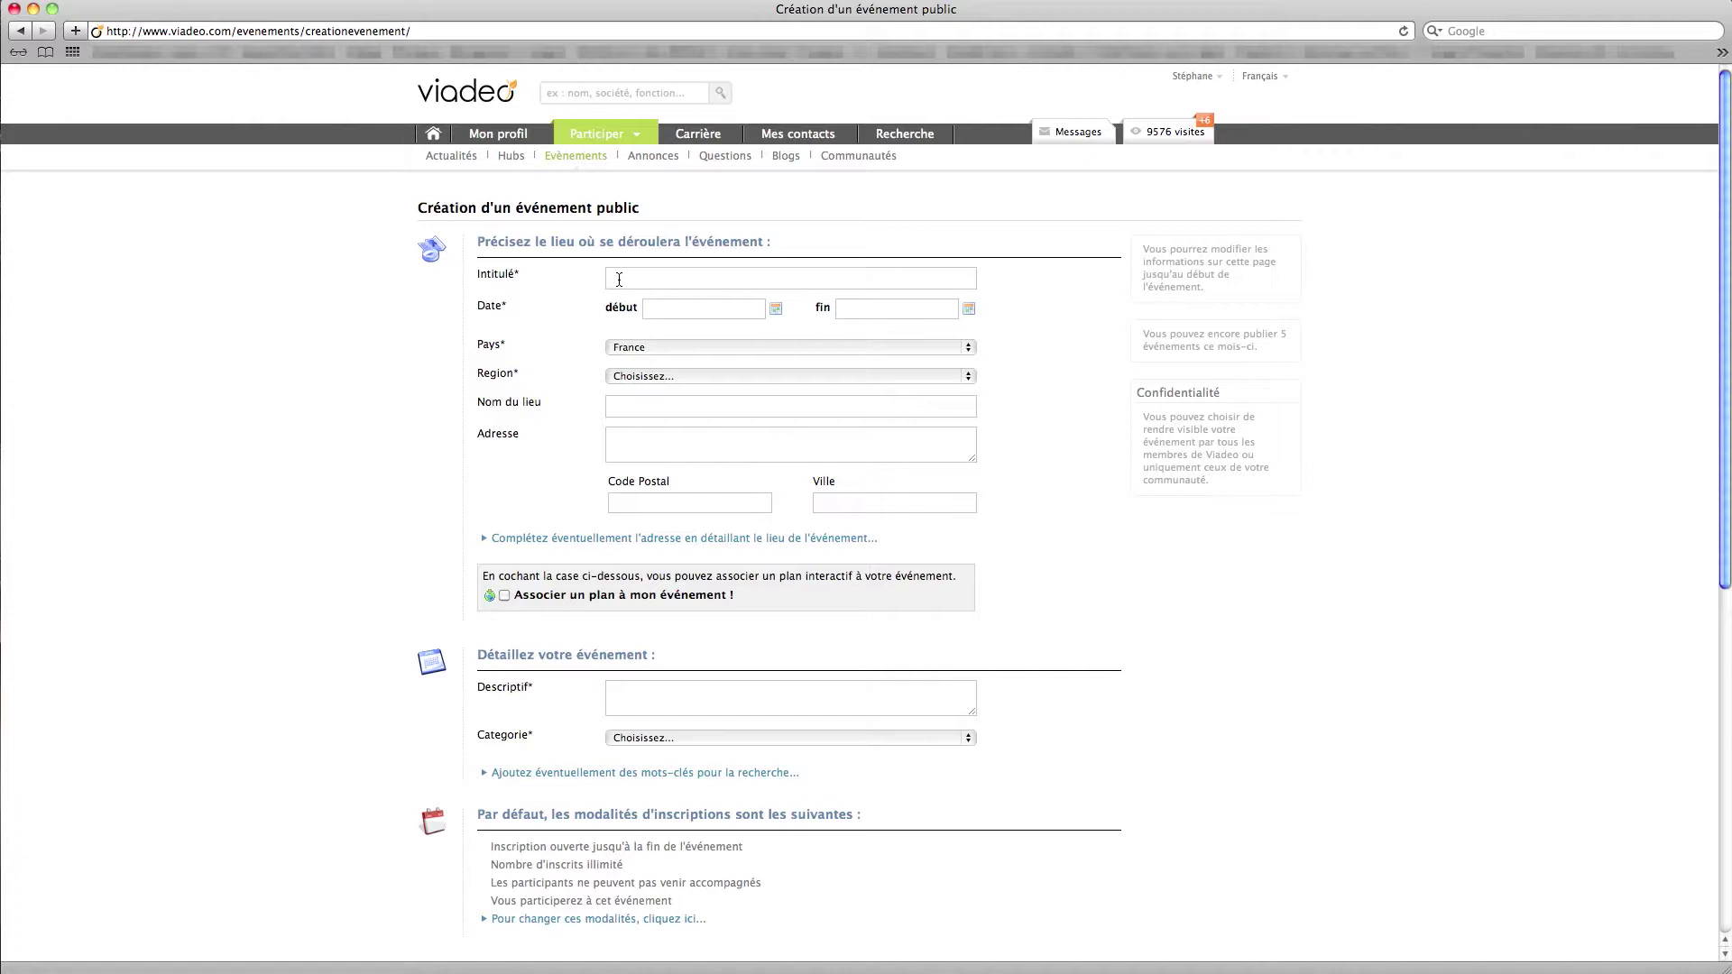
pyautogui.click(619, 280)
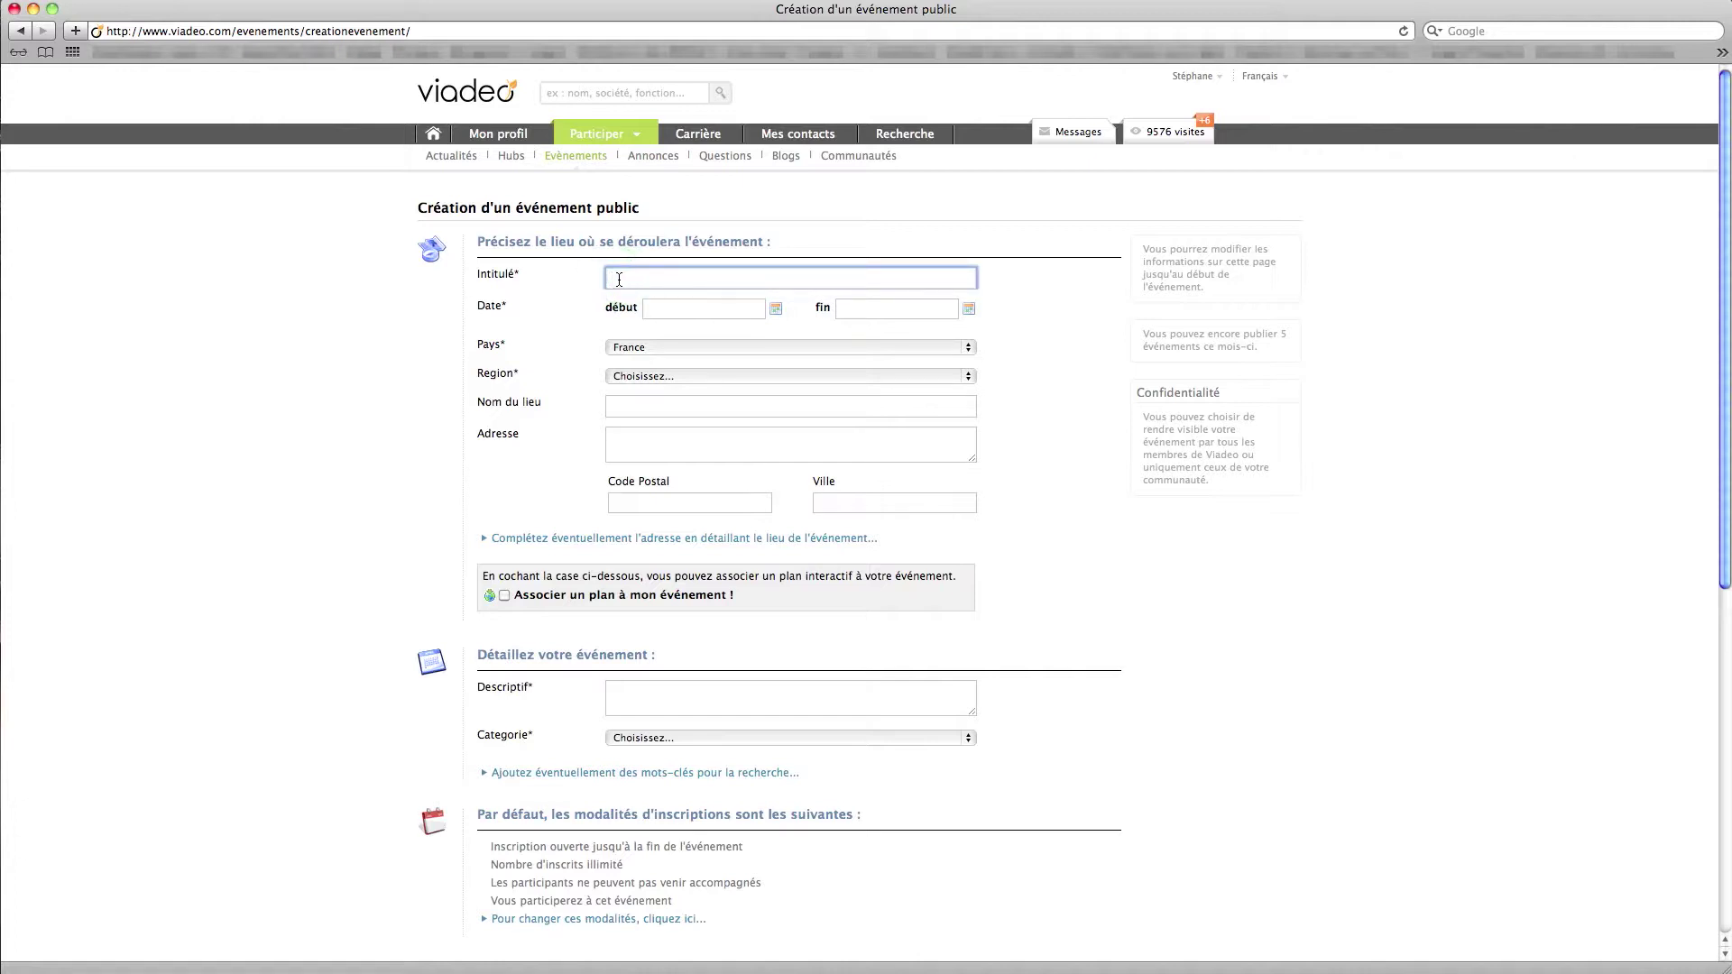
pyautogui.write('6e soirée Vendée Grandeur Nature')
# - Set the event's start date to 19 January 2012 using the date picker
pyautogui.click(661, 312)
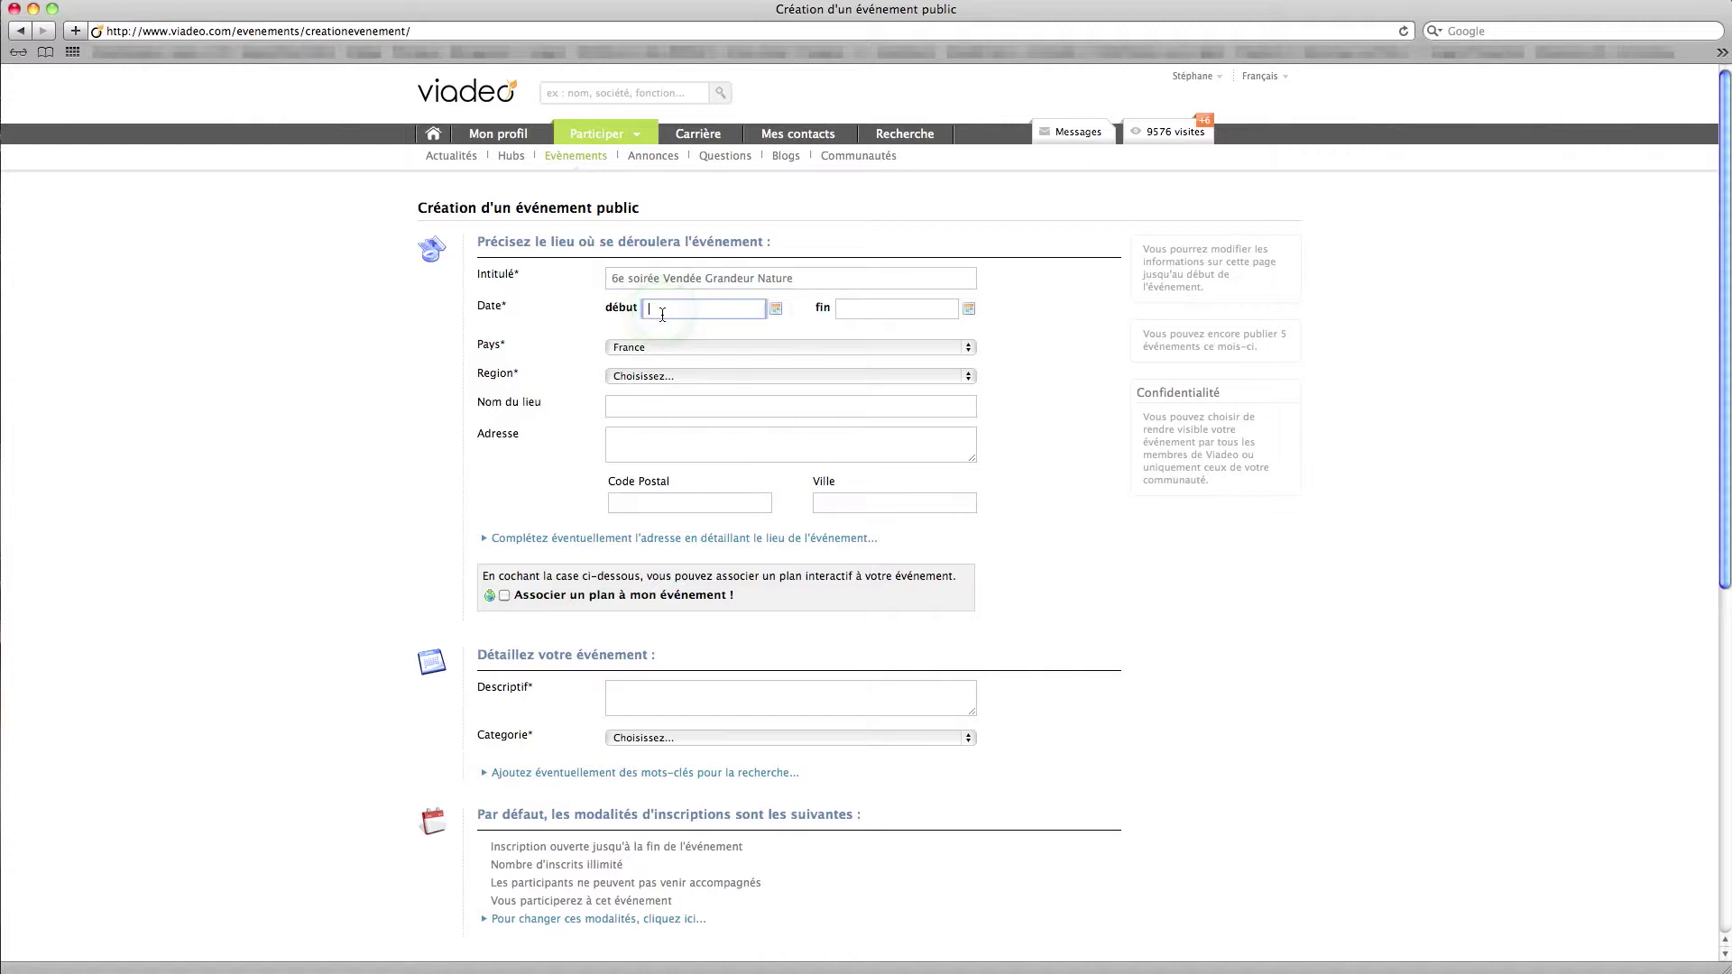
pyautogui.click(775, 309)
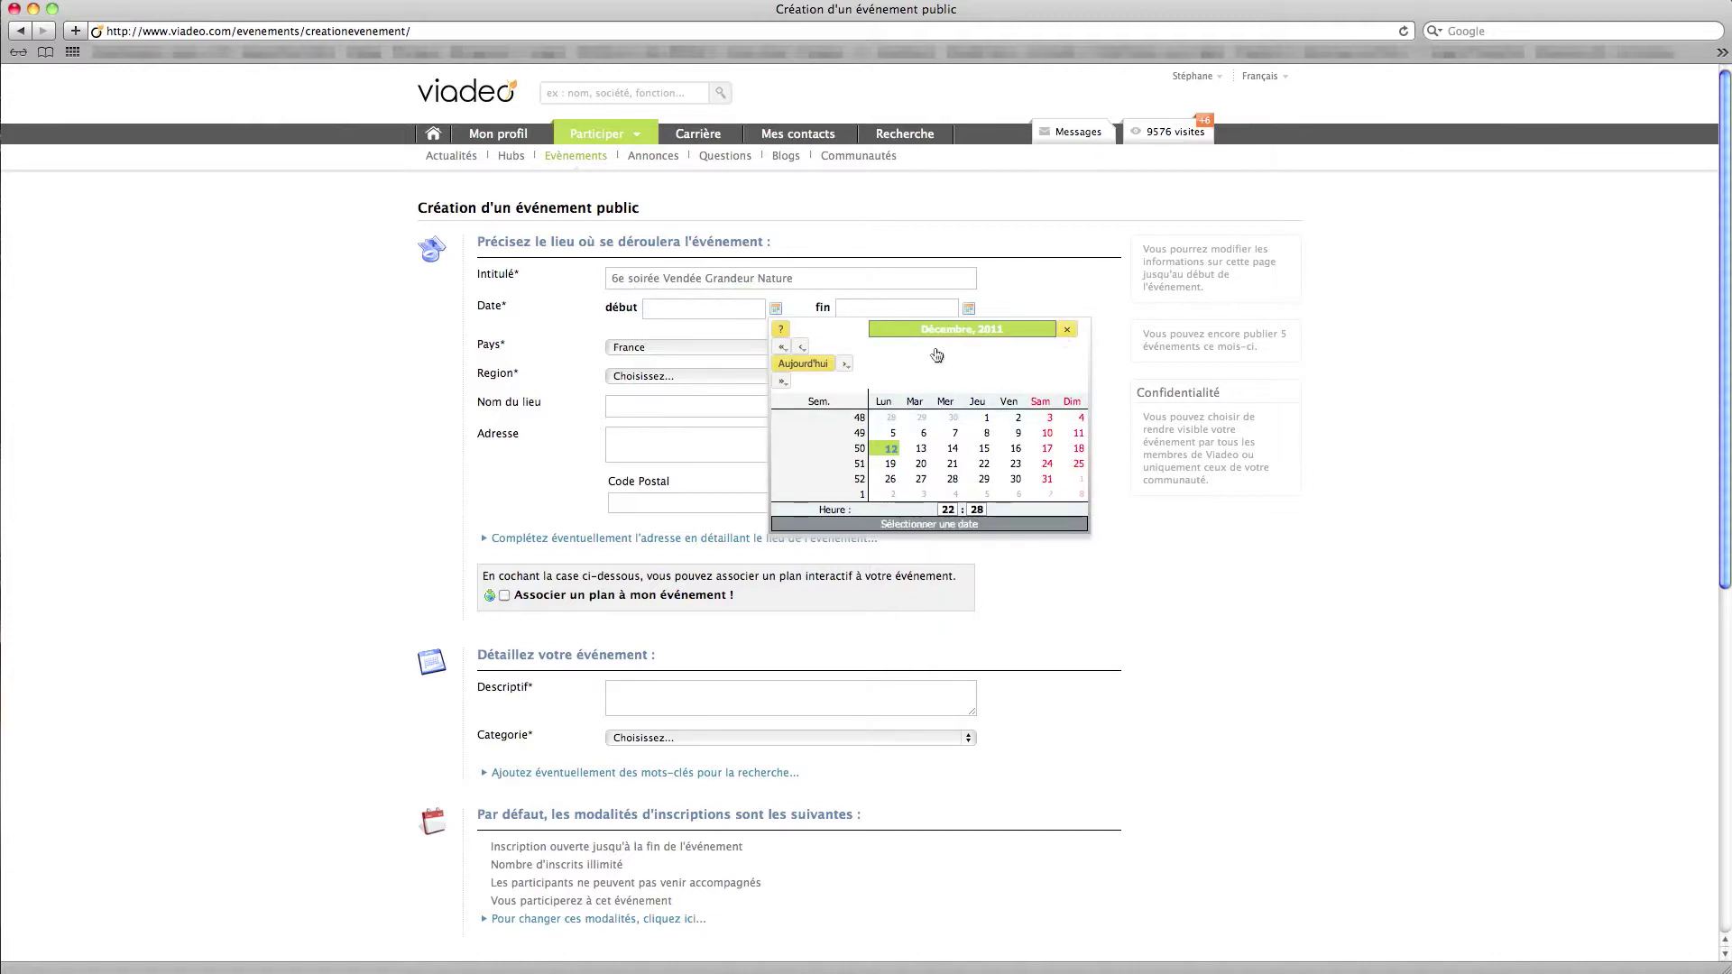
pyautogui.click(845, 365)
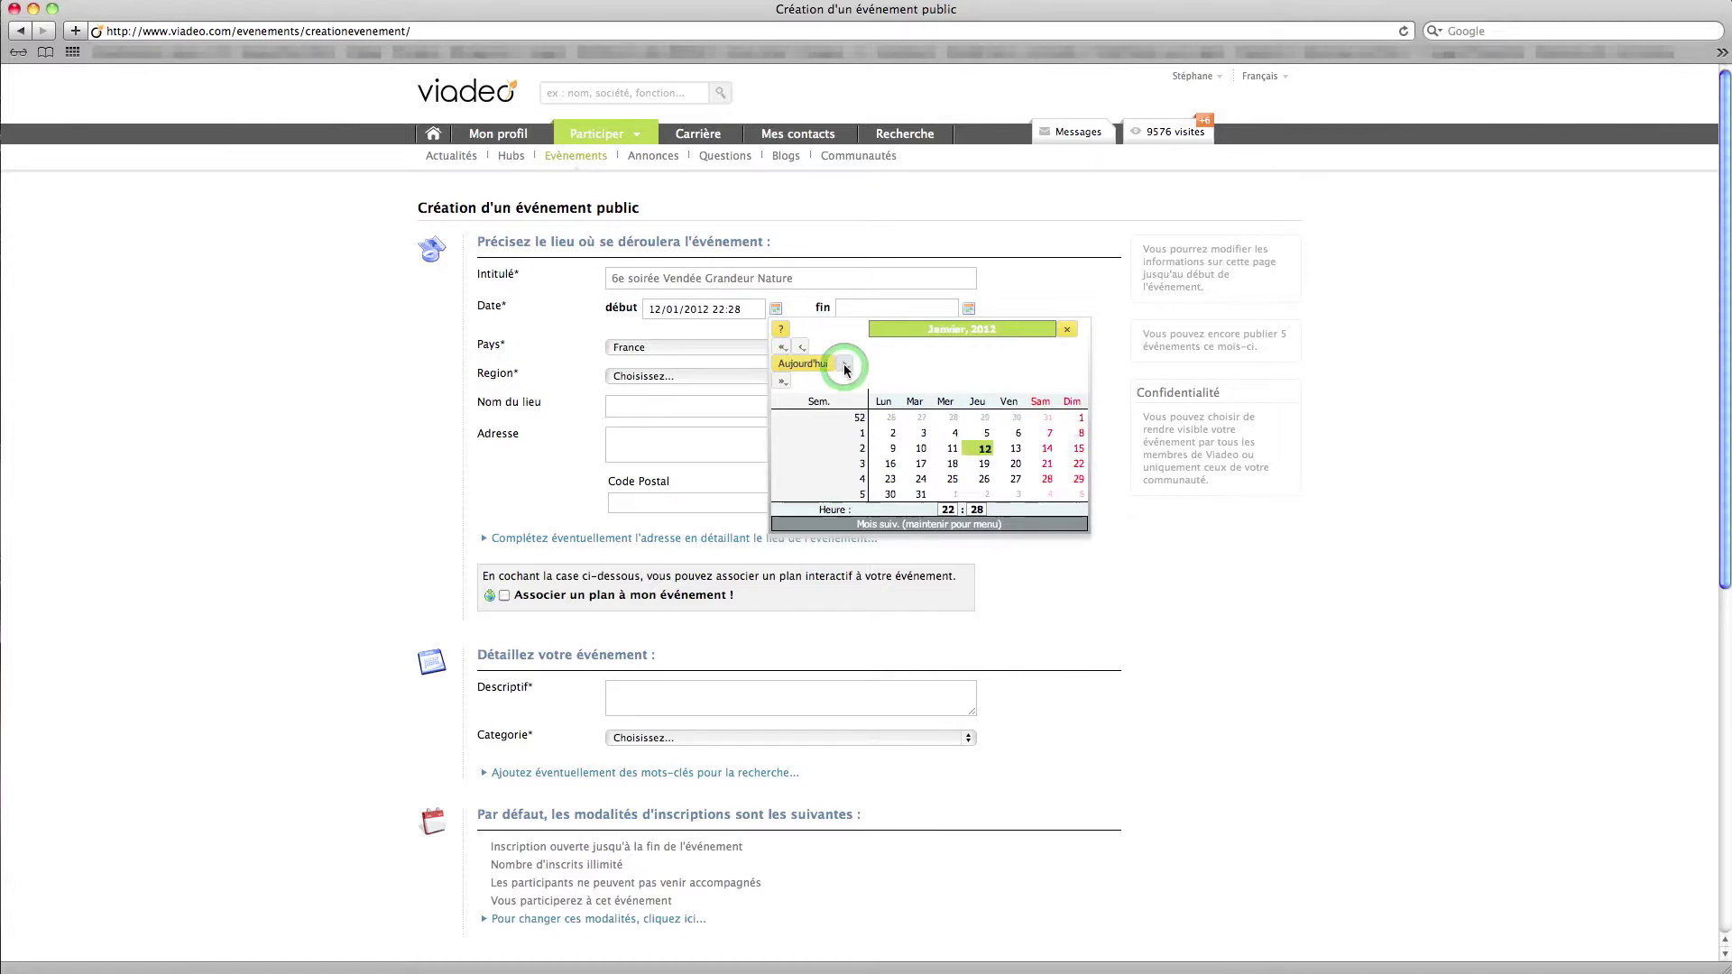
pyautogui.click(980, 468)
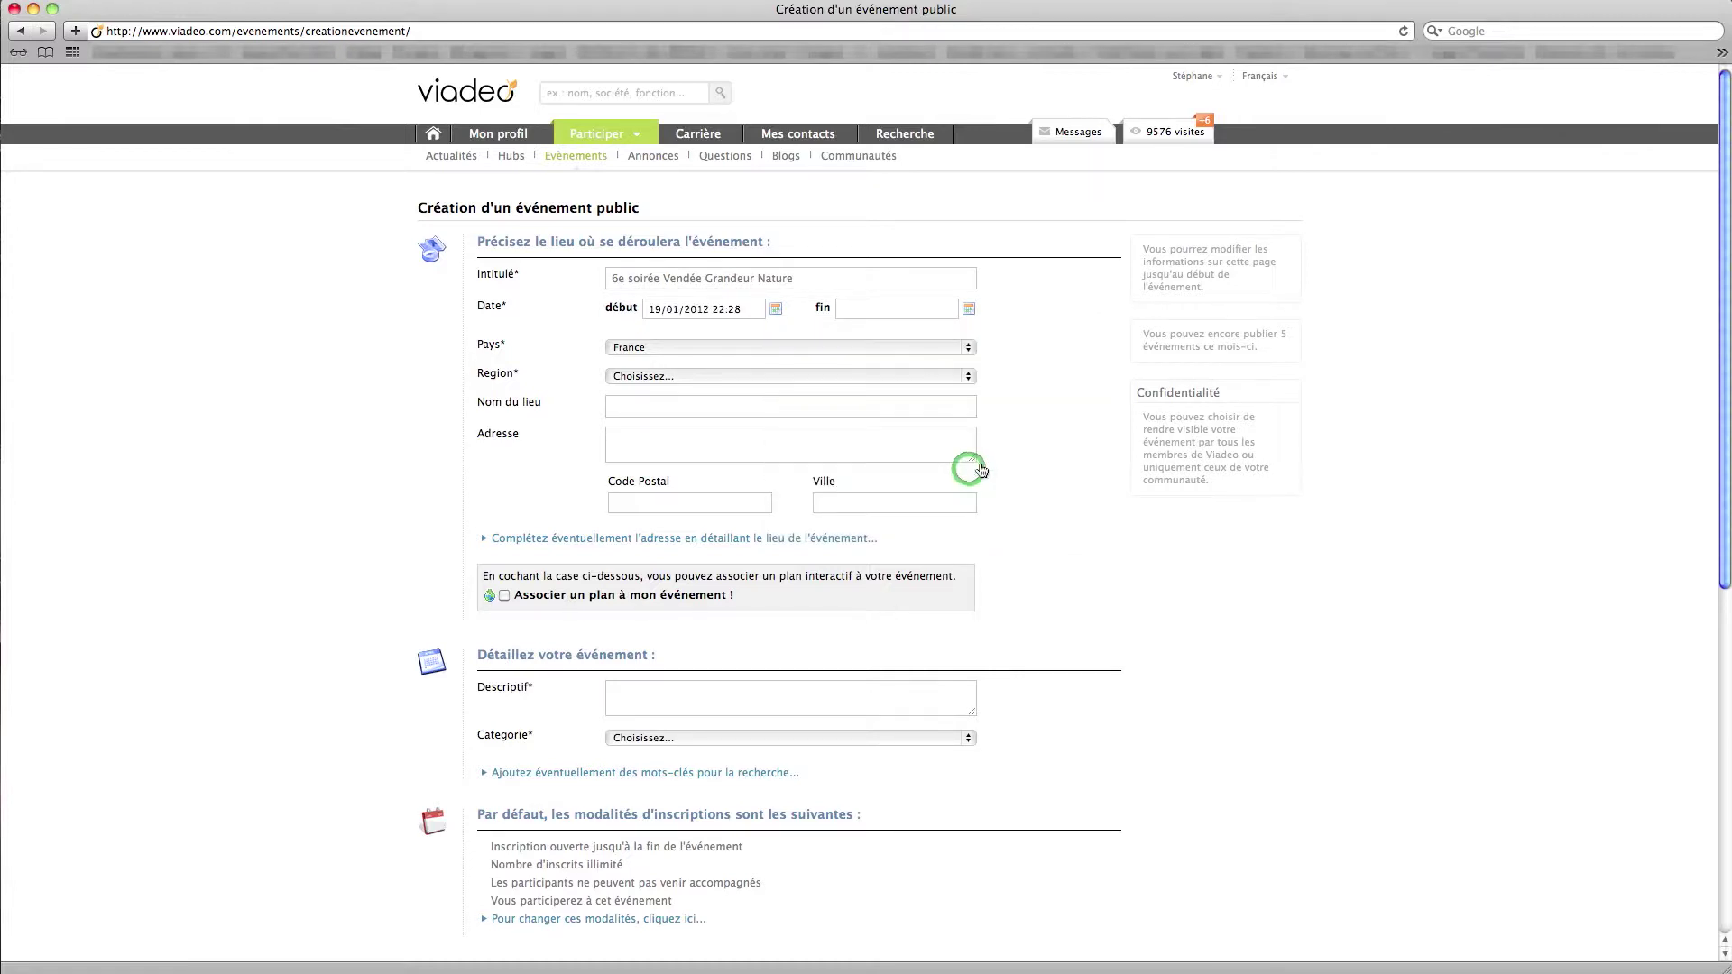
# - Set the event's start time to 19:30, keeping 19/01/2012 as the day
pyautogui.click(761, 312)
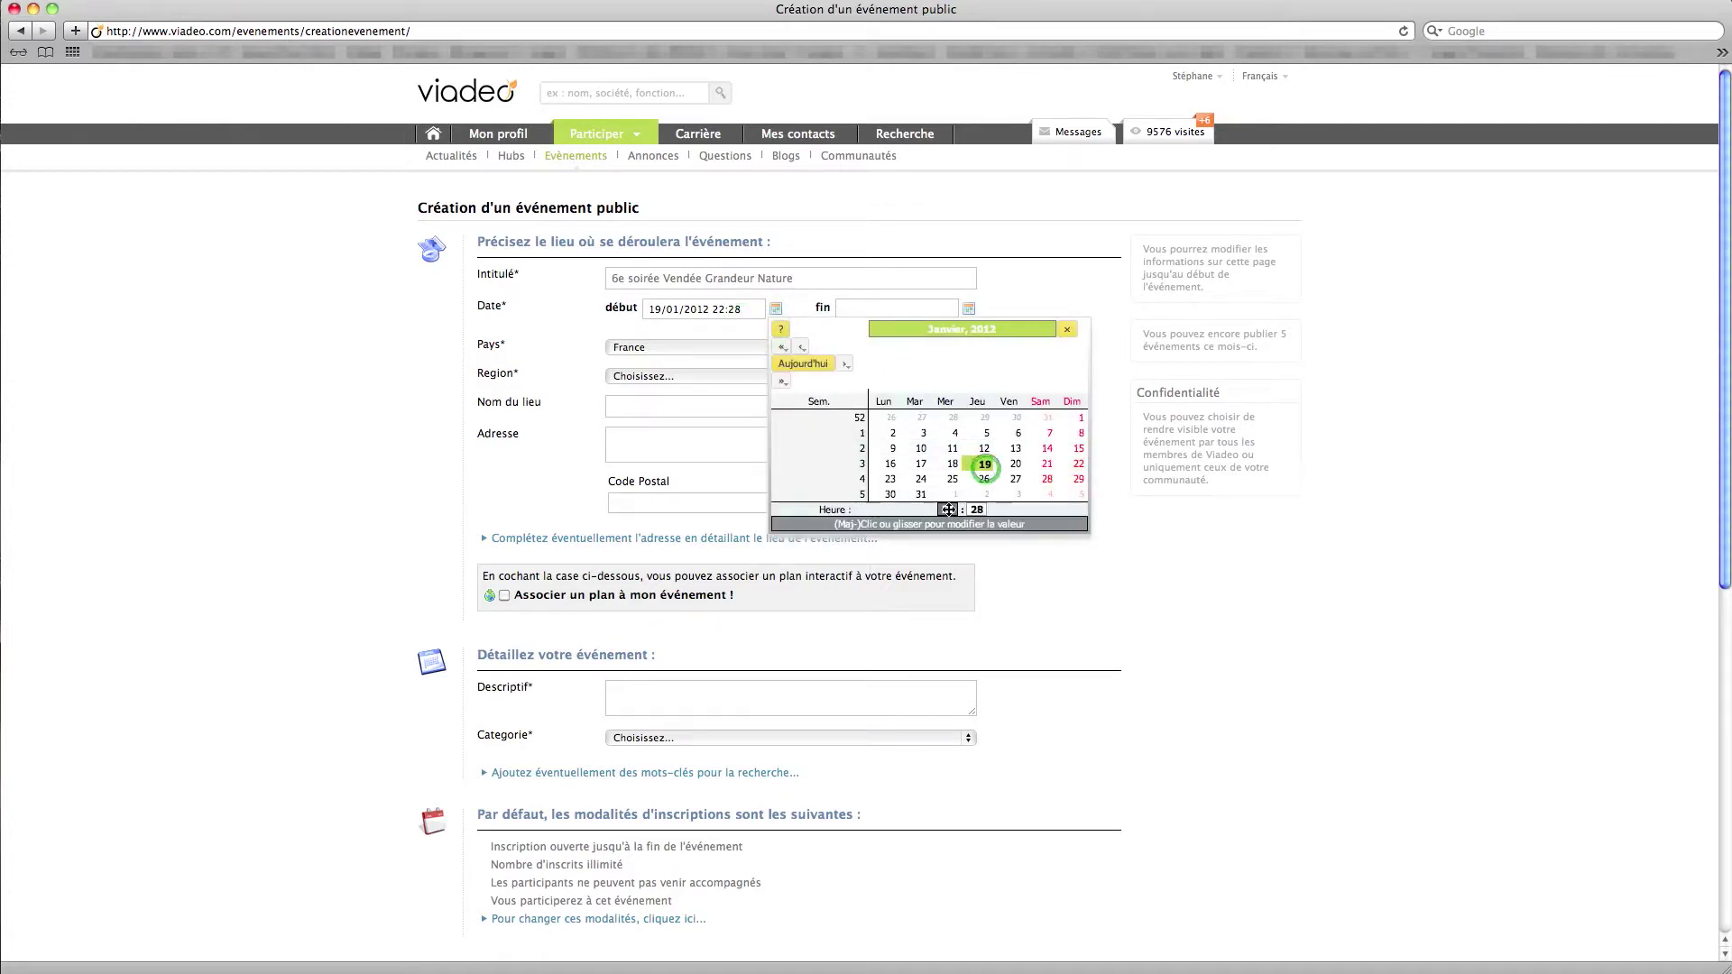
pyautogui.click(947, 509)
pyautogui.click(955, 513)
pyautogui.click(955, 512)
pyautogui.click(955, 512)
pyautogui.click(955, 513)
pyautogui.click(955, 513)
pyautogui.click(955, 513)
pyautogui.click(955, 513)
pyautogui.click(955, 512)
pyautogui.click(954, 512)
pyautogui.click(955, 512)
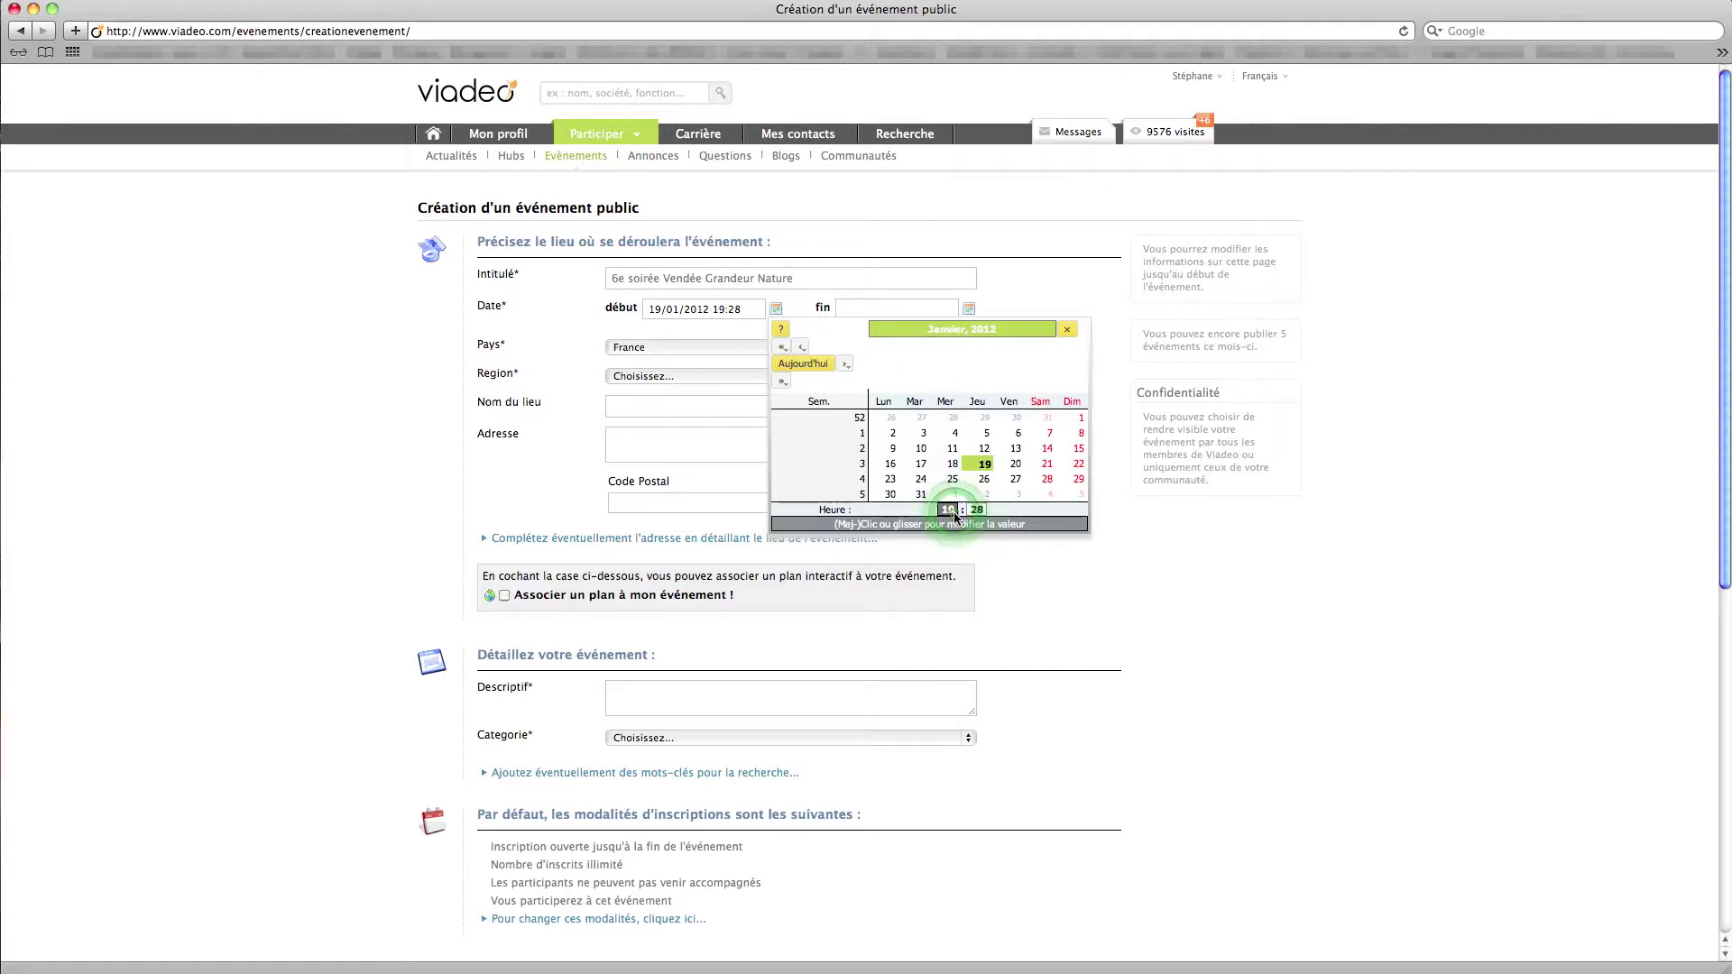
pyautogui.click(976, 513)
pyautogui.click(976, 513)
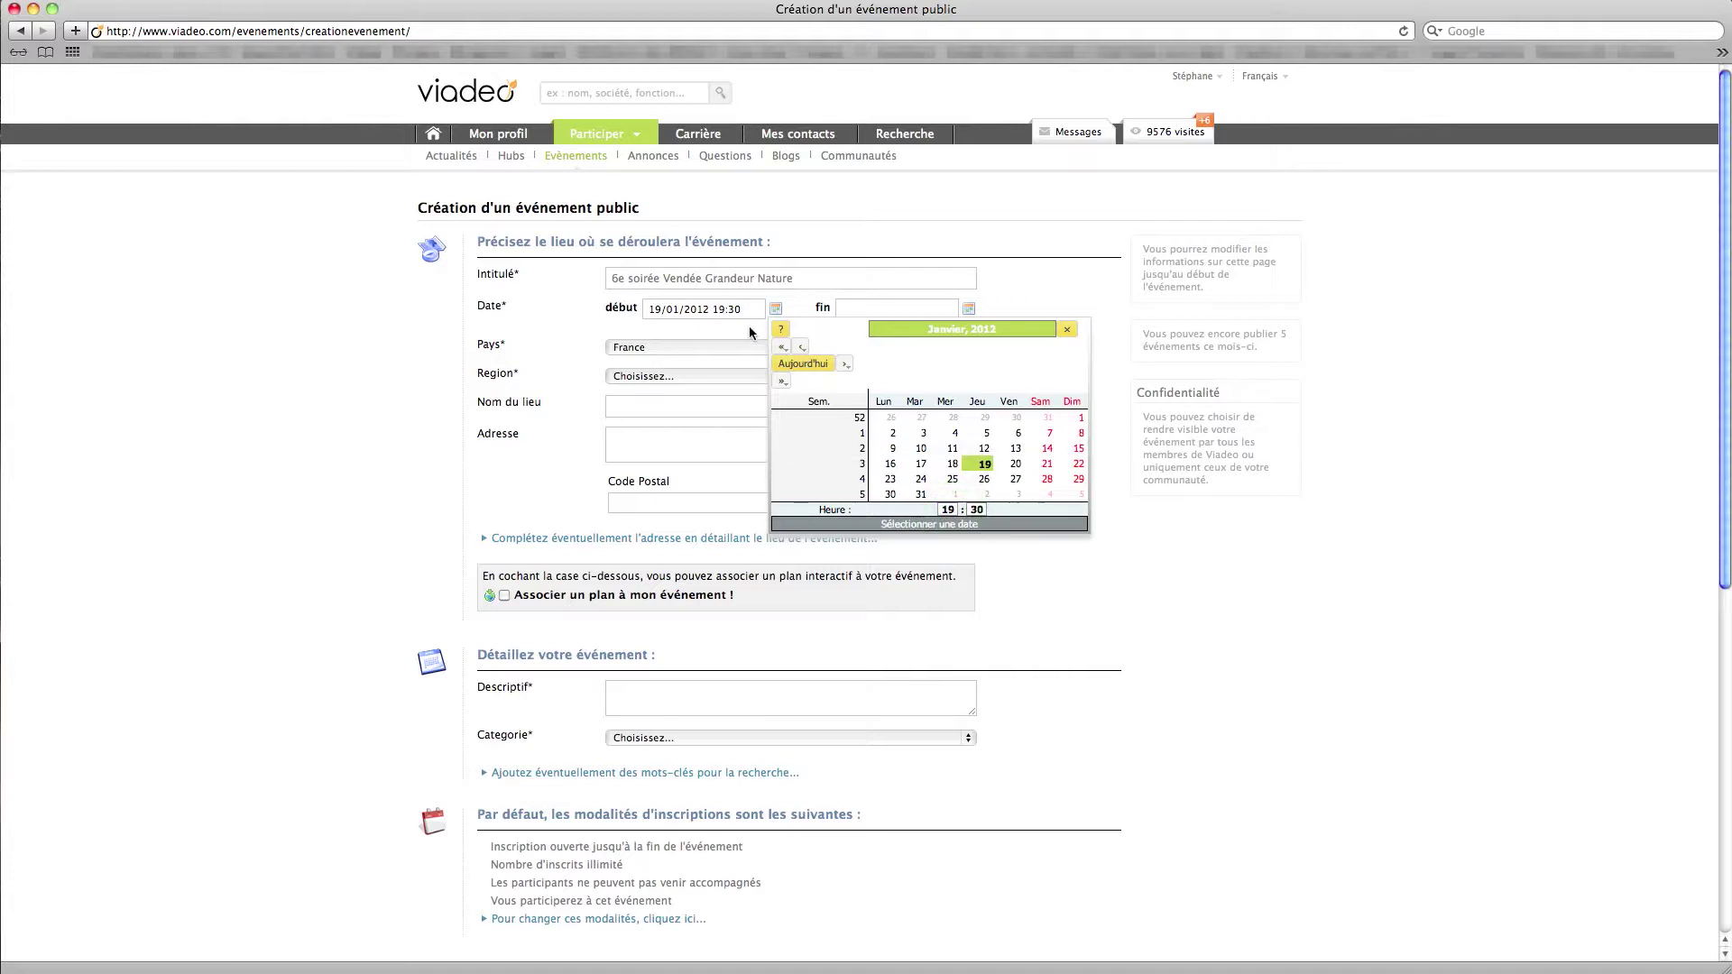
pyautogui.click(999, 366)
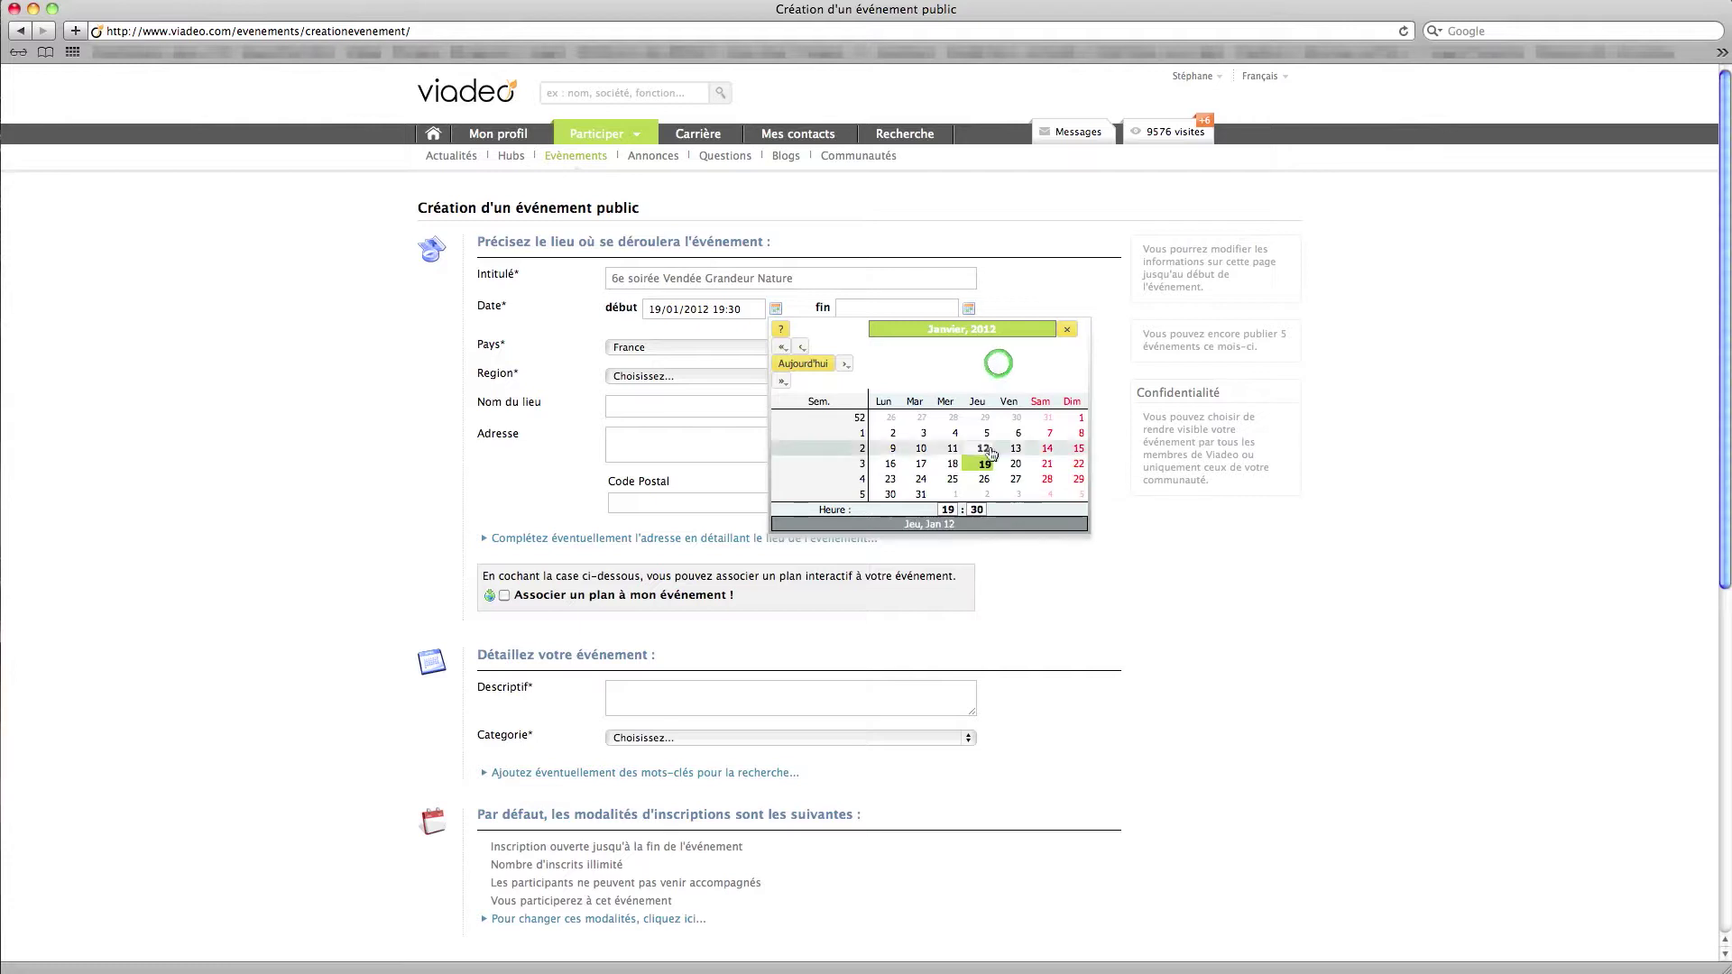
pyautogui.click(986, 464)
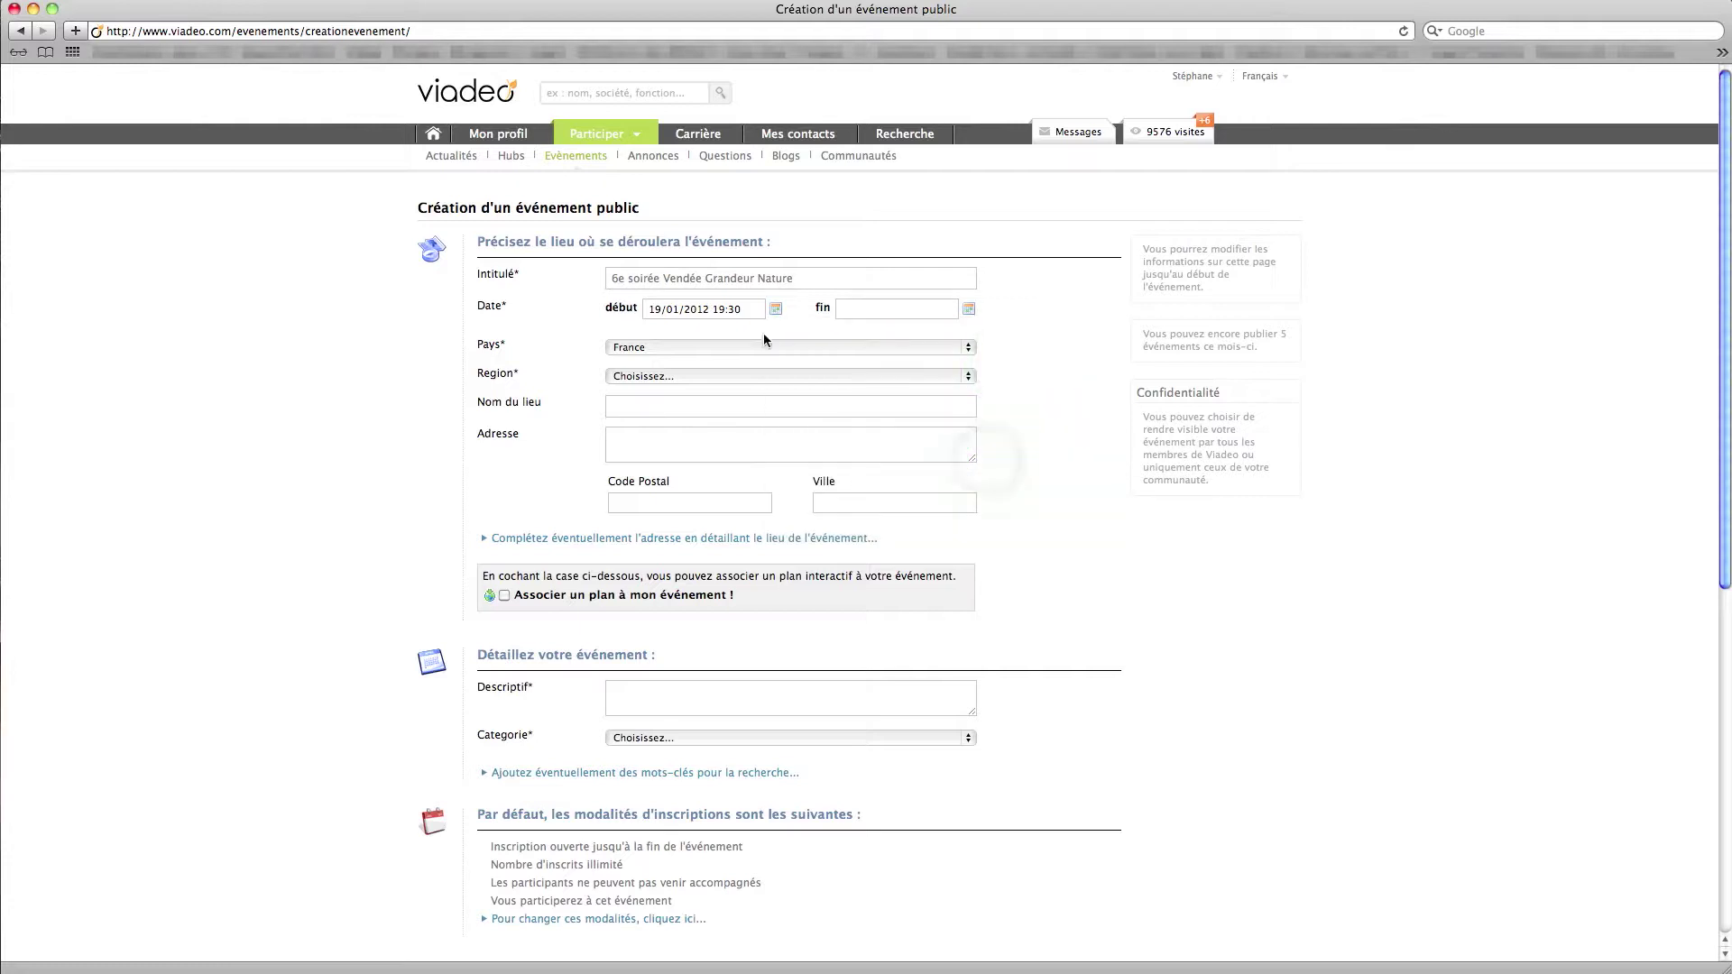
# - Set the event's end date and time to 19/01/2012 22:30
pyautogui.click(975, 309)
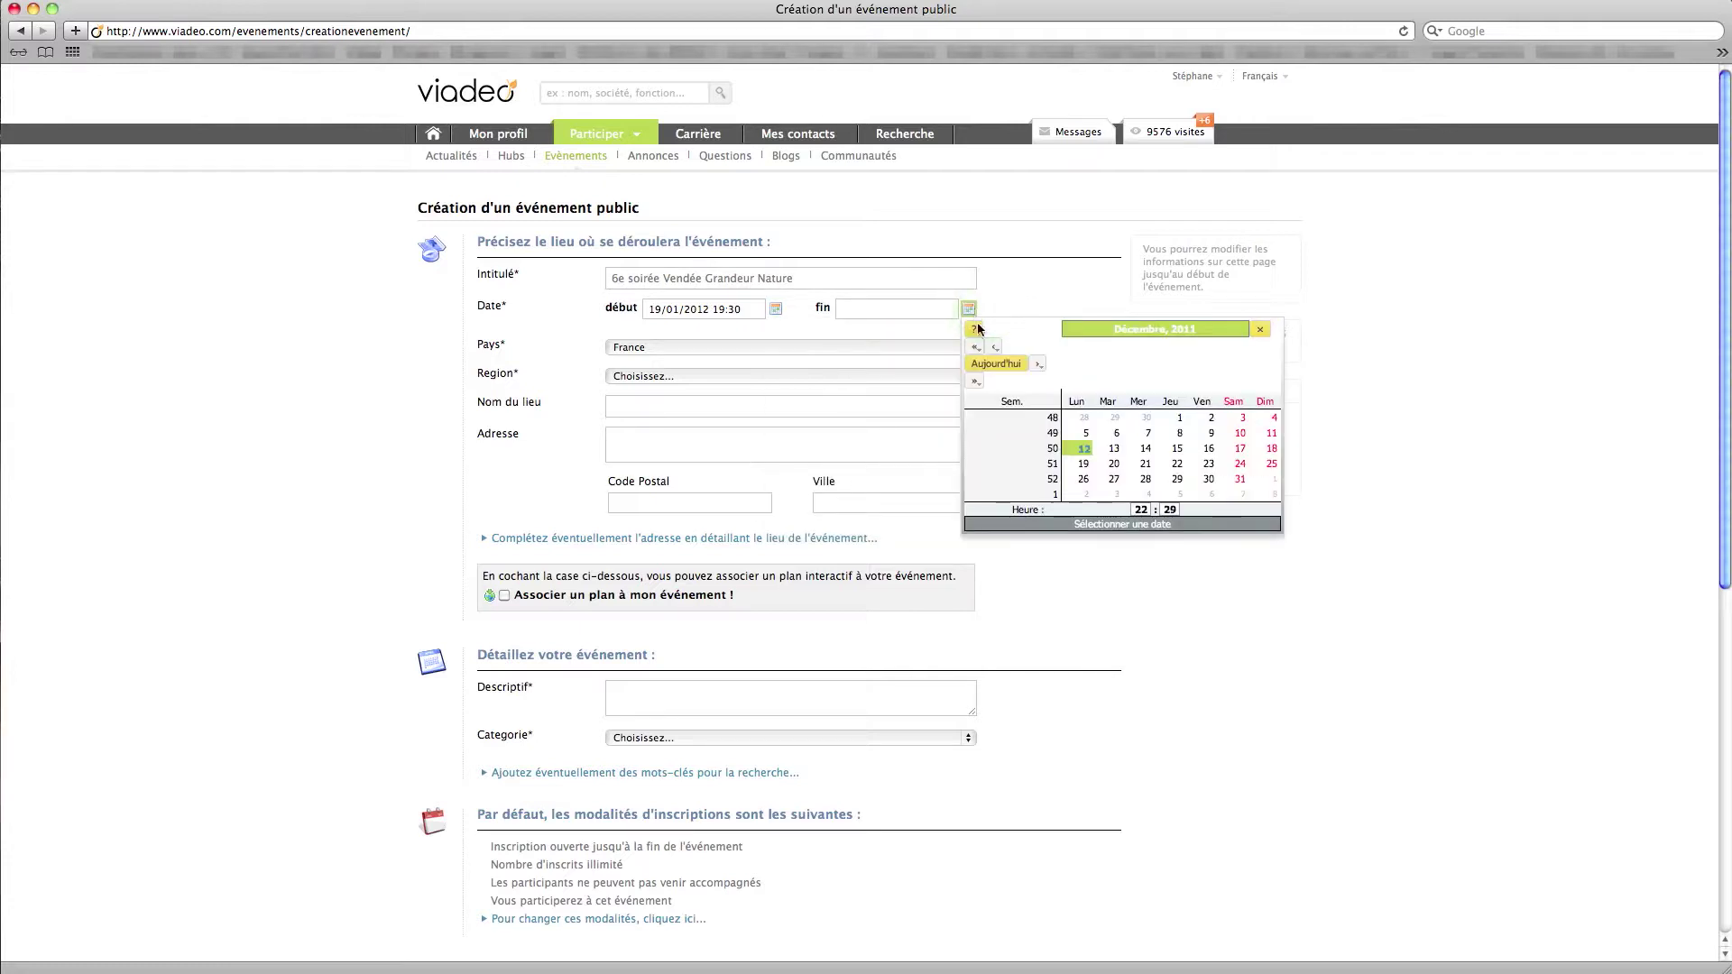
pyautogui.click(1040, 364)
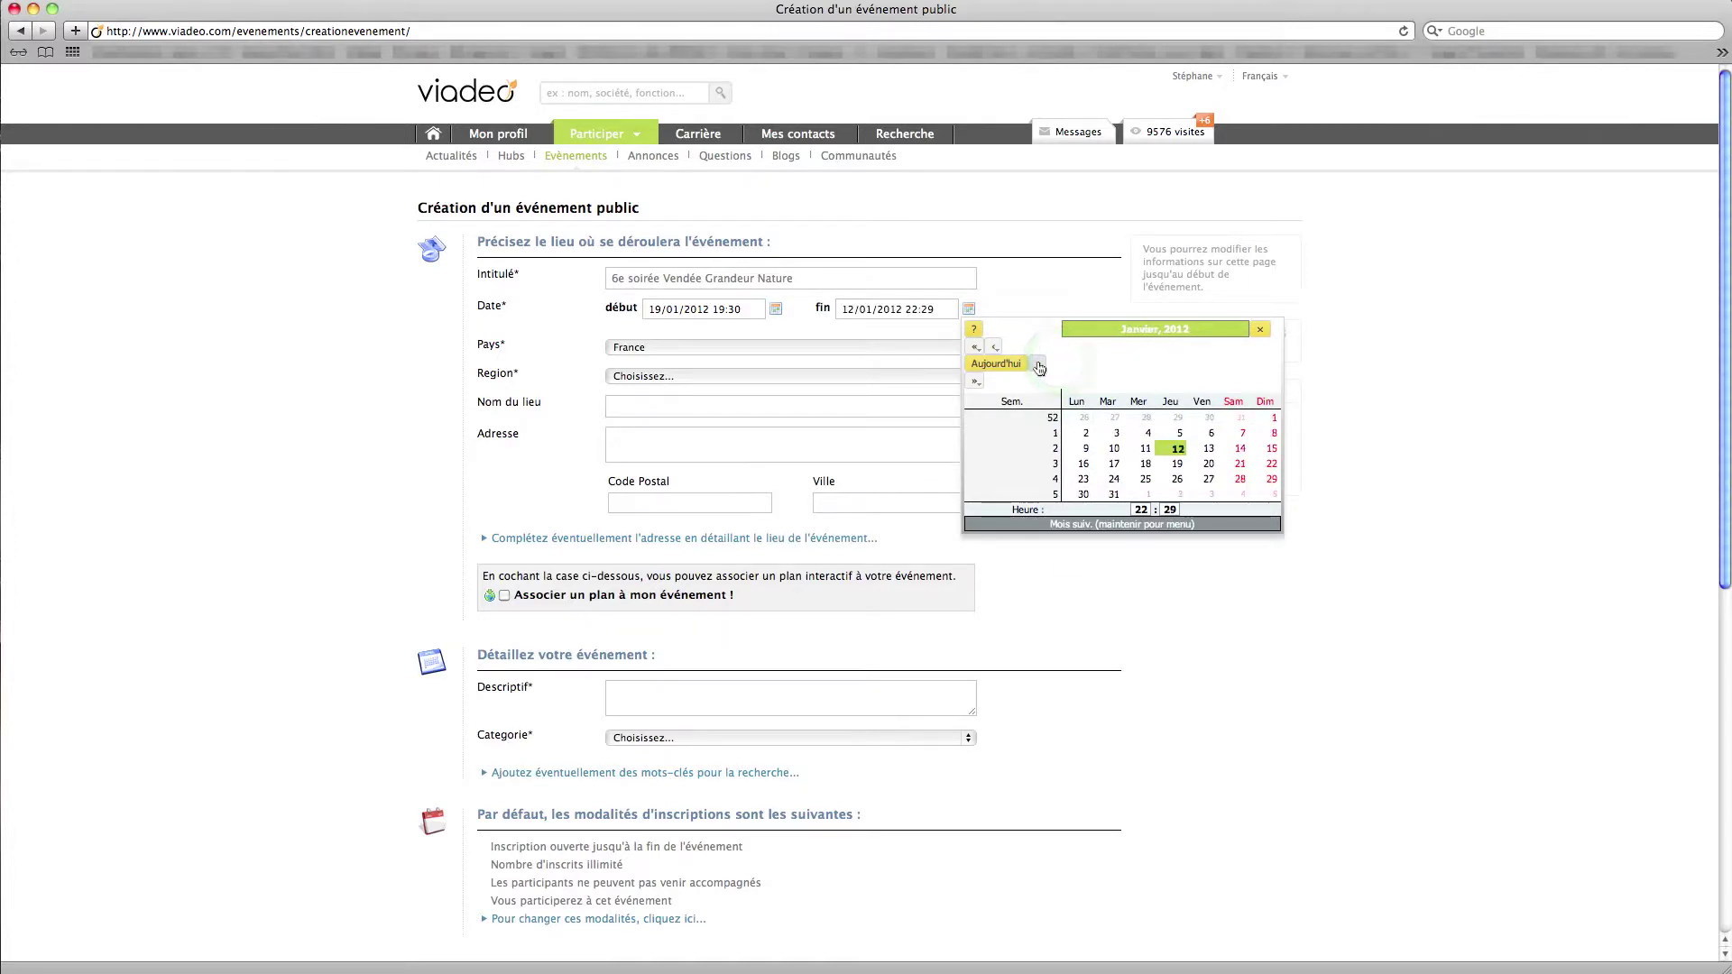
pyautogui.click(1178, 463)
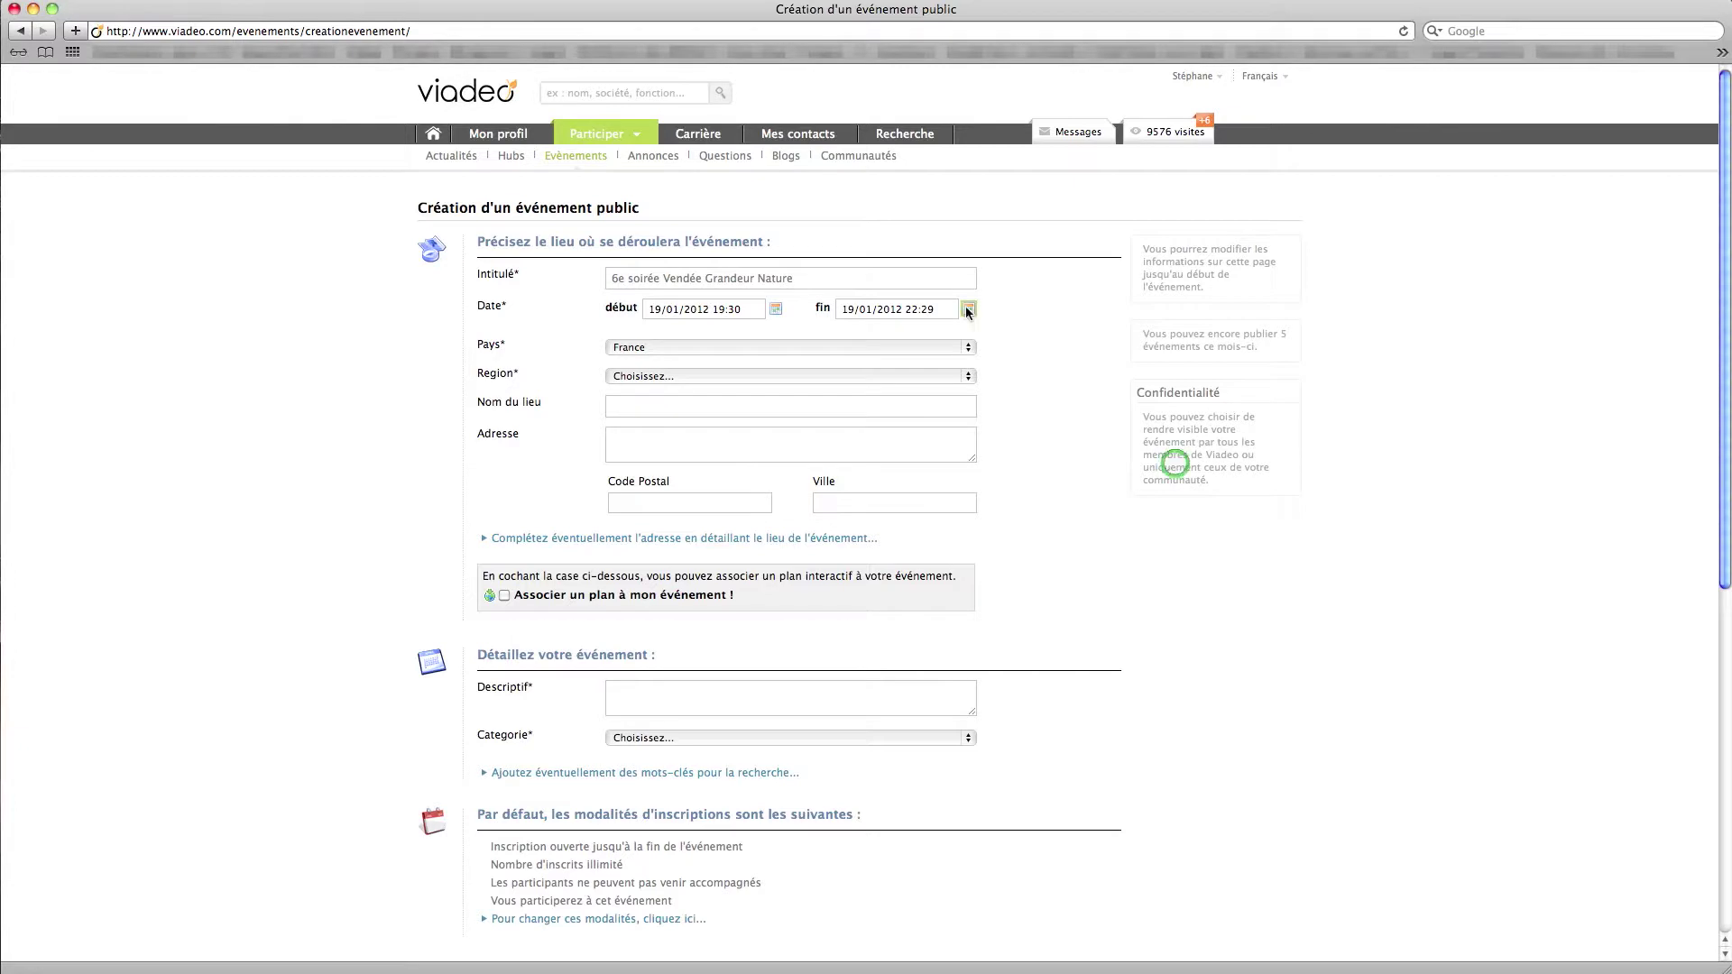
pyautogui.click(969, 309)
pyautogui.click(1177, 464)
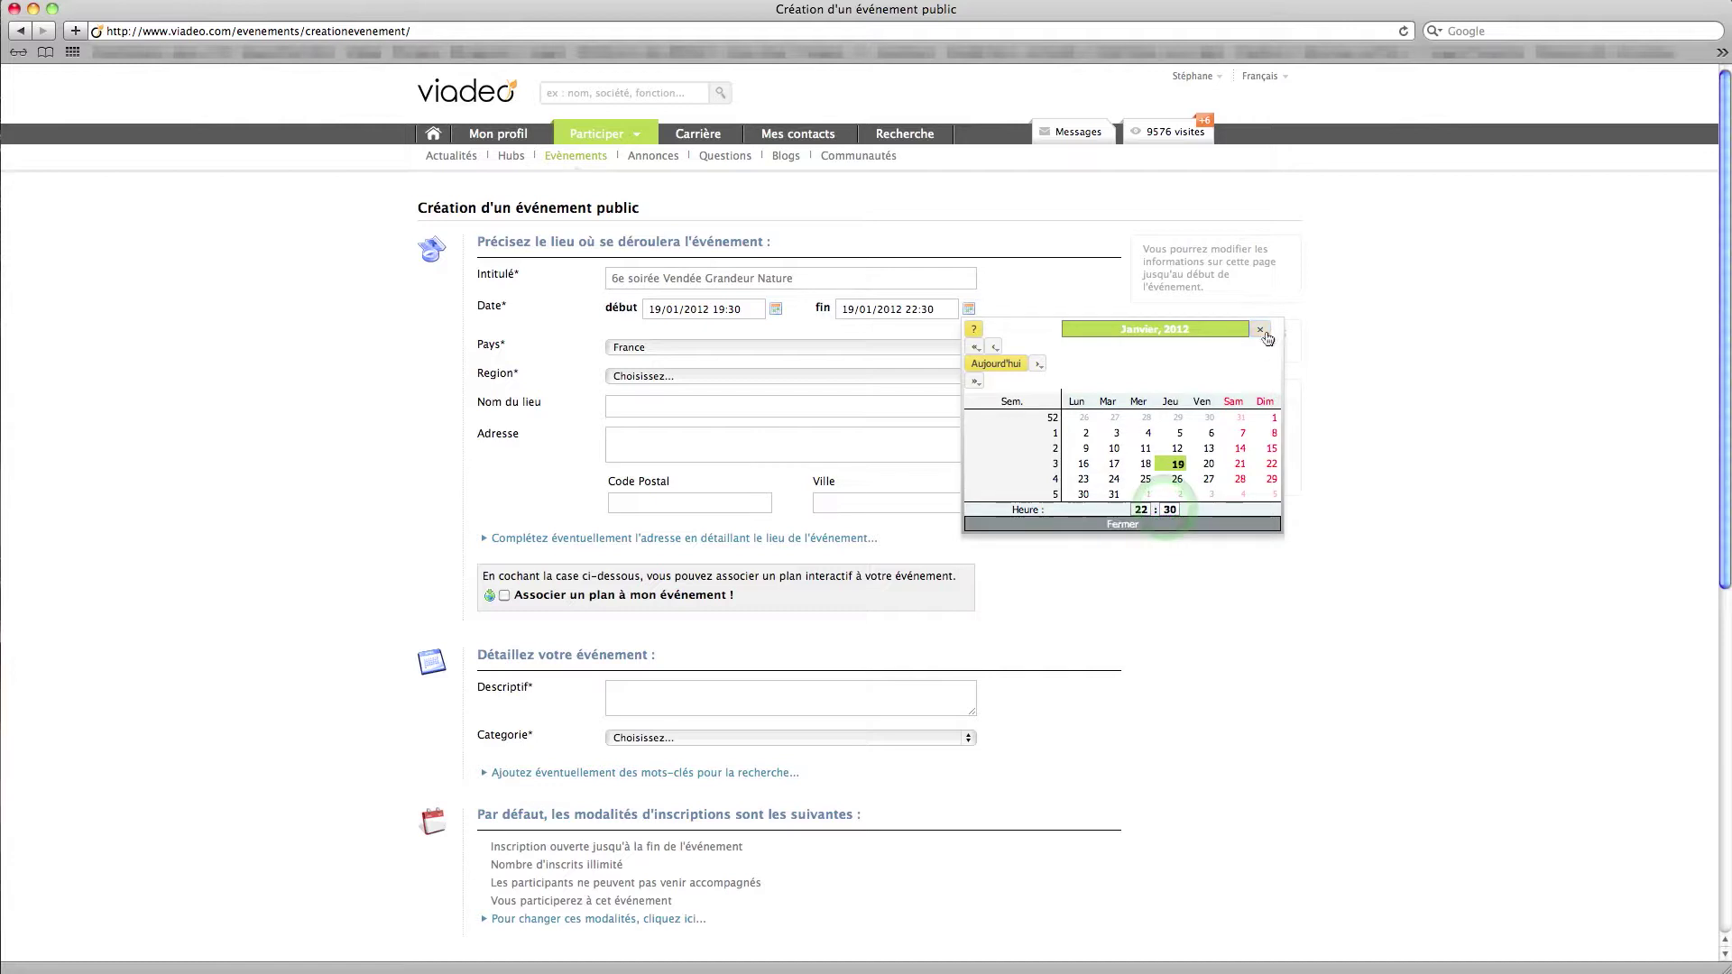
pyautogui.click(1178, 464)
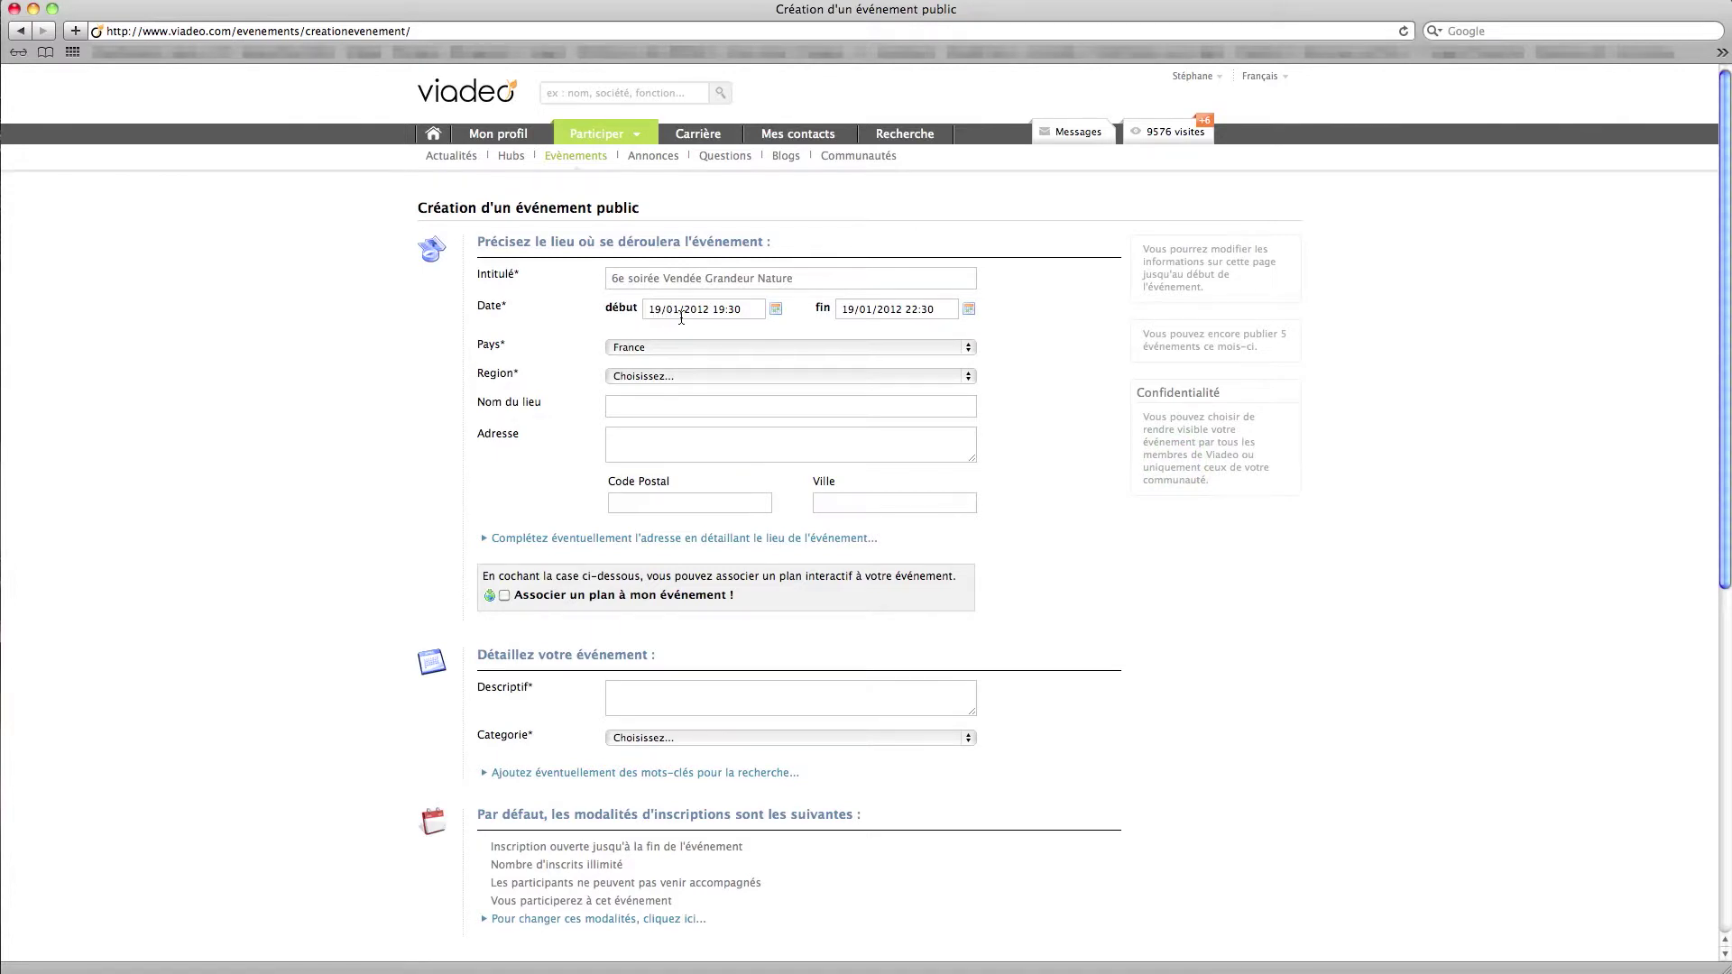
# - Set the region to Pays de la Loire and enter "Concession Alfa Roméo La Roche" as the venue name
pyautogui.click(660, 376)
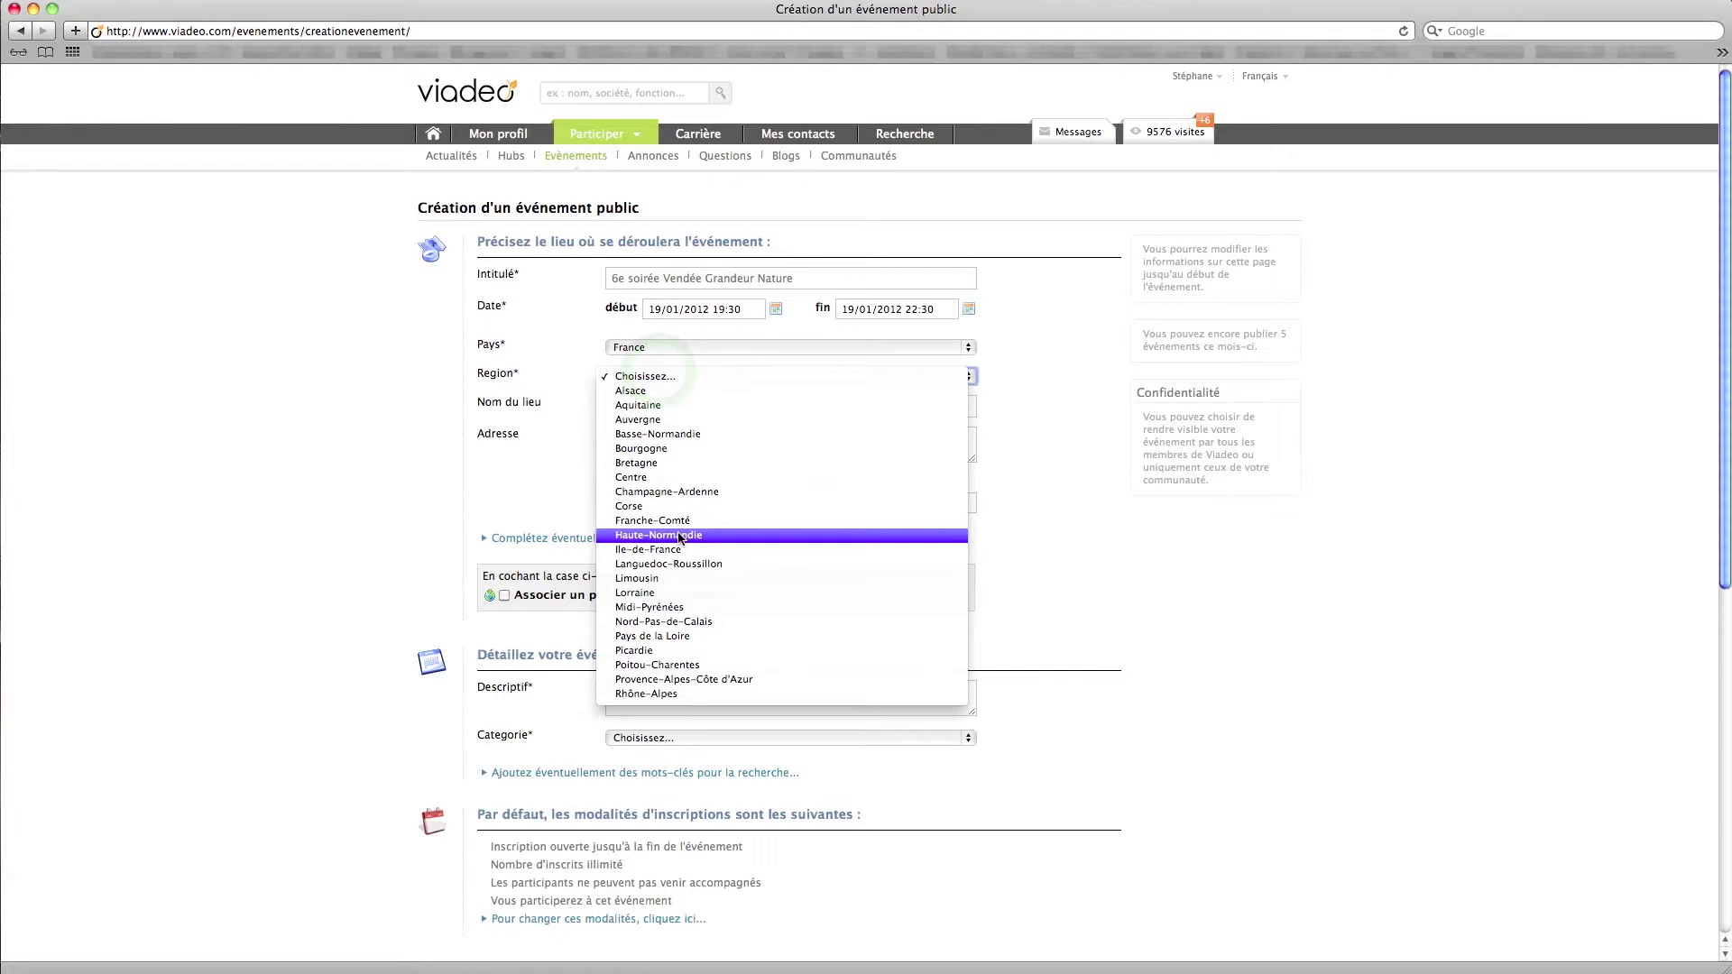
pyautogui.click(683, 637)
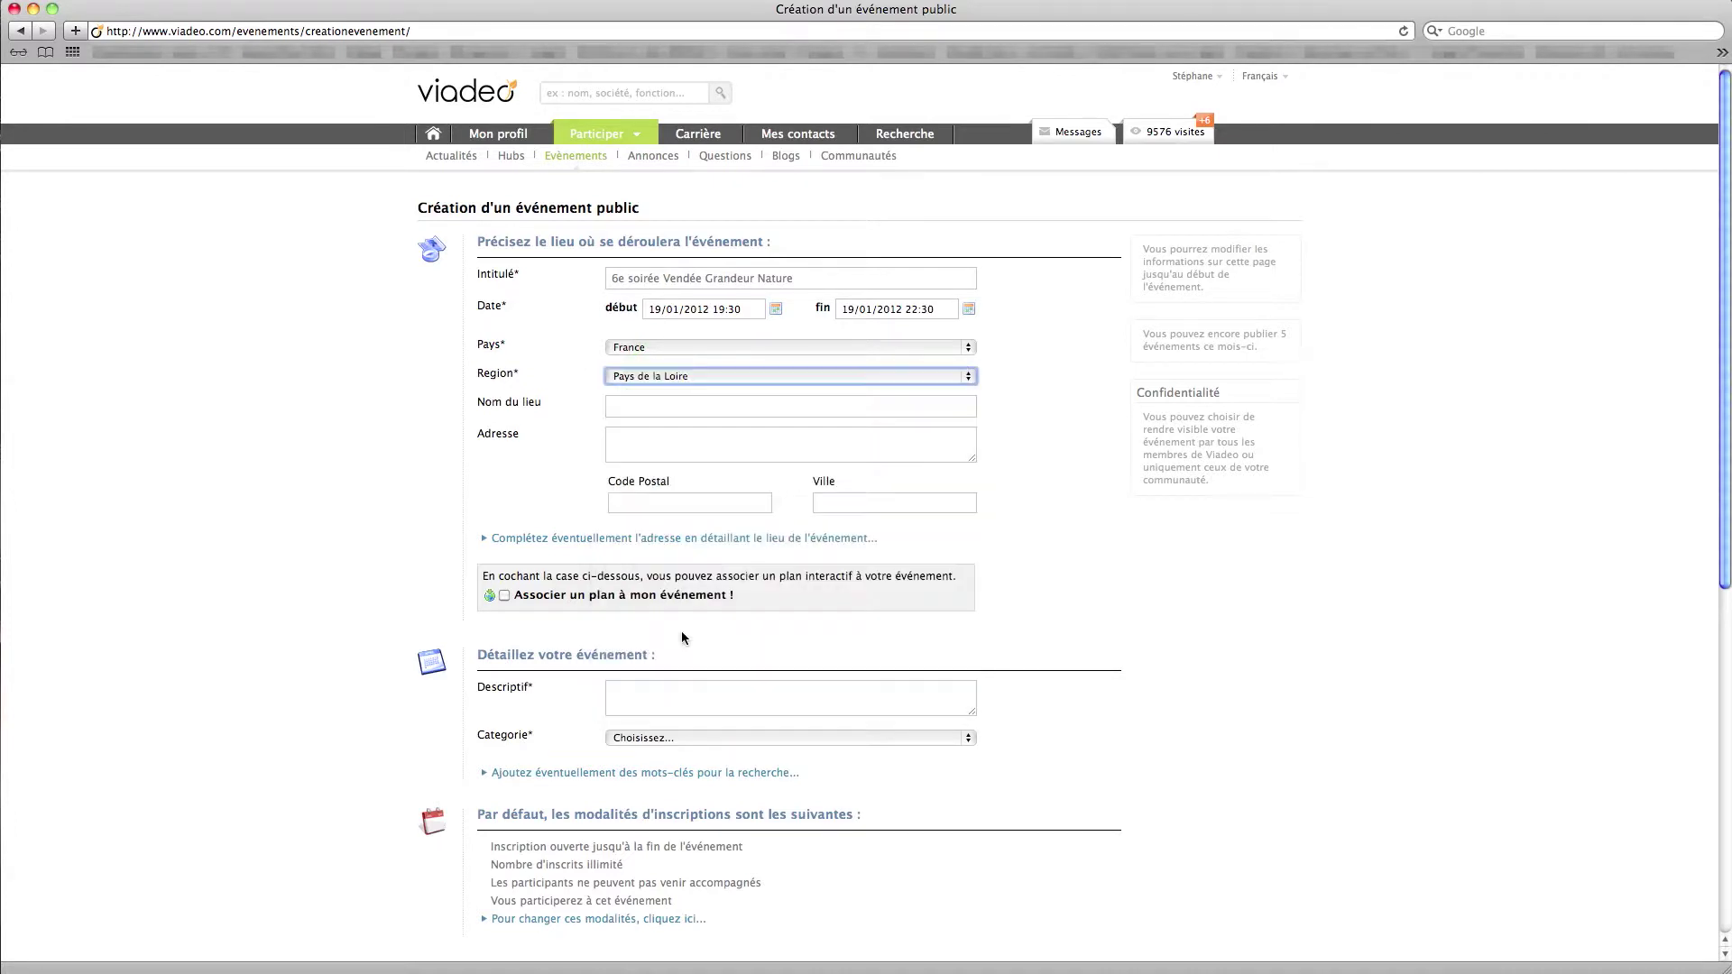
pyautogui.click(643, 408)
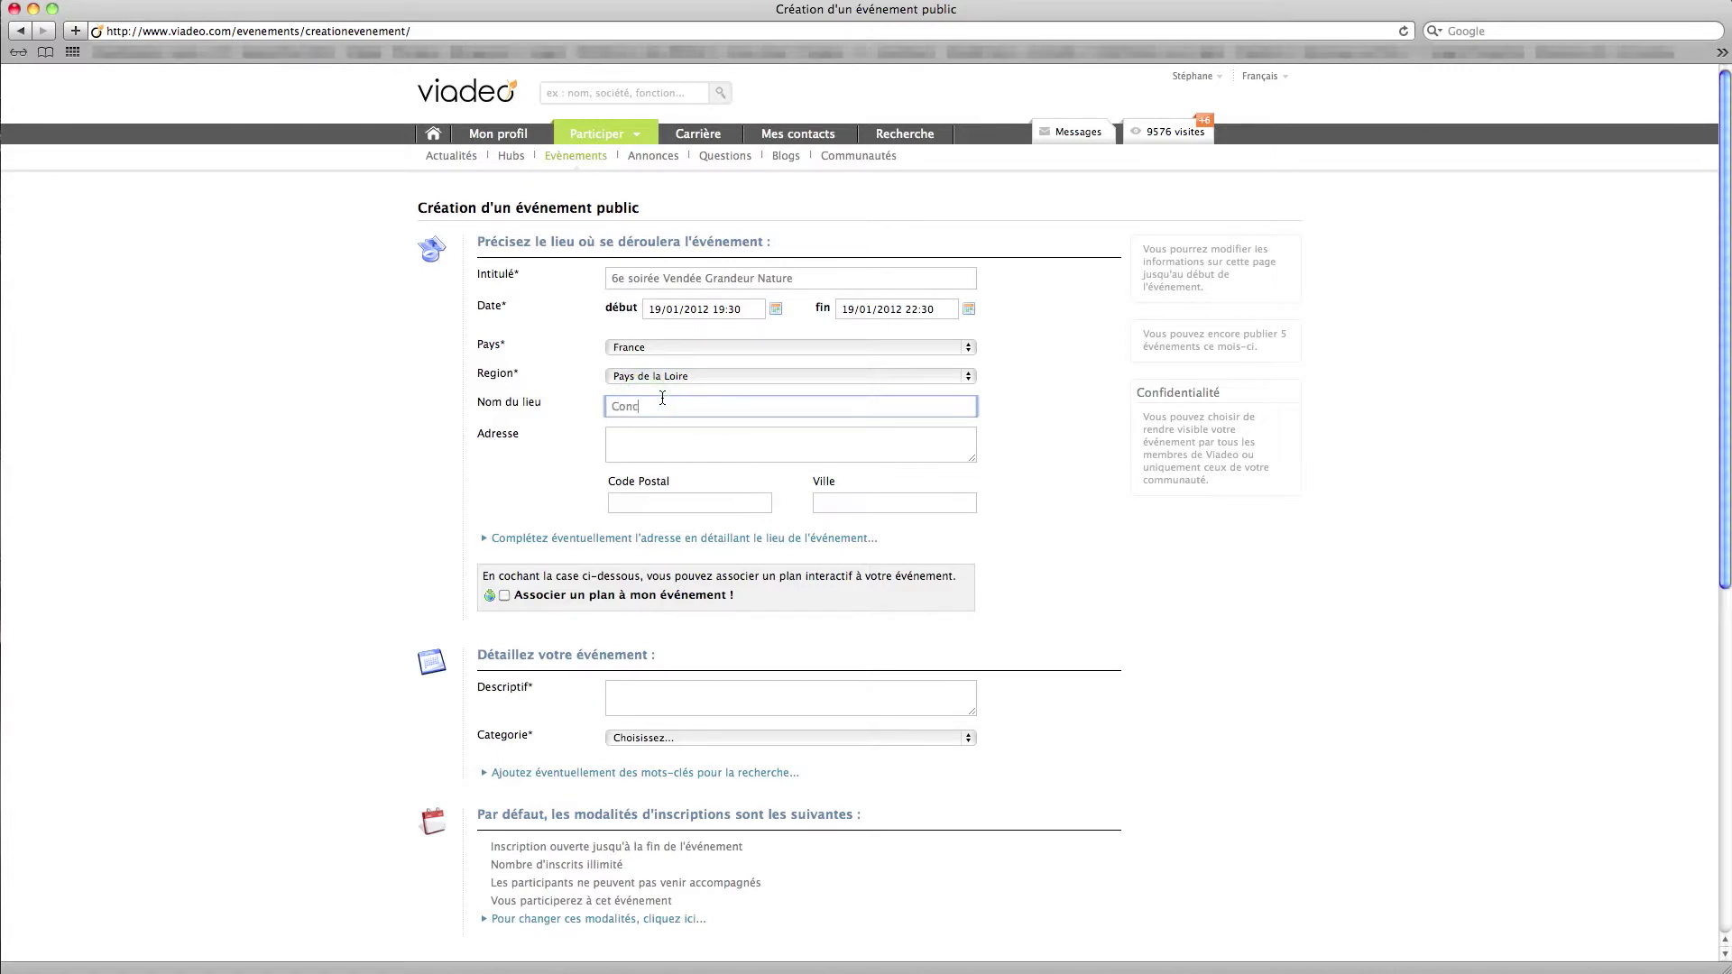
pyautogui.write('Concession Alfa Roméo La Roche')
# - Check the dealership's web address in the invitation document, and open alfavendee.com in a new browser window
pyautogui.press('super+Tab')
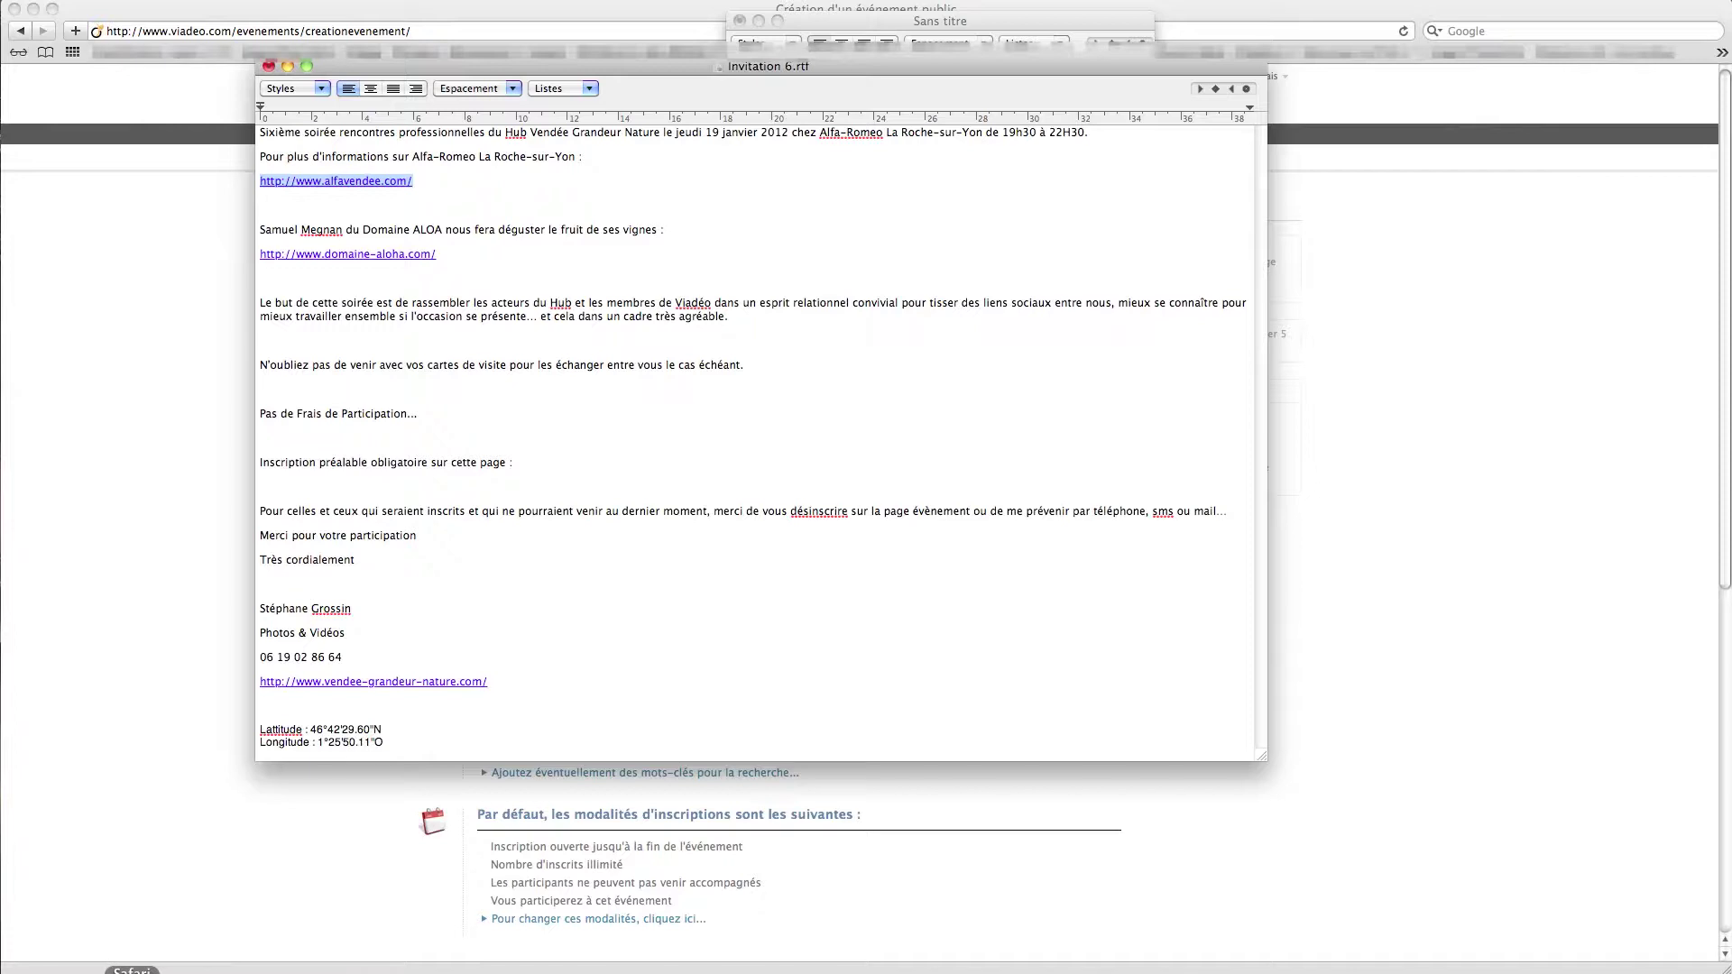
pyautogui.click(356, 255)
pyautogui.press('super+h')
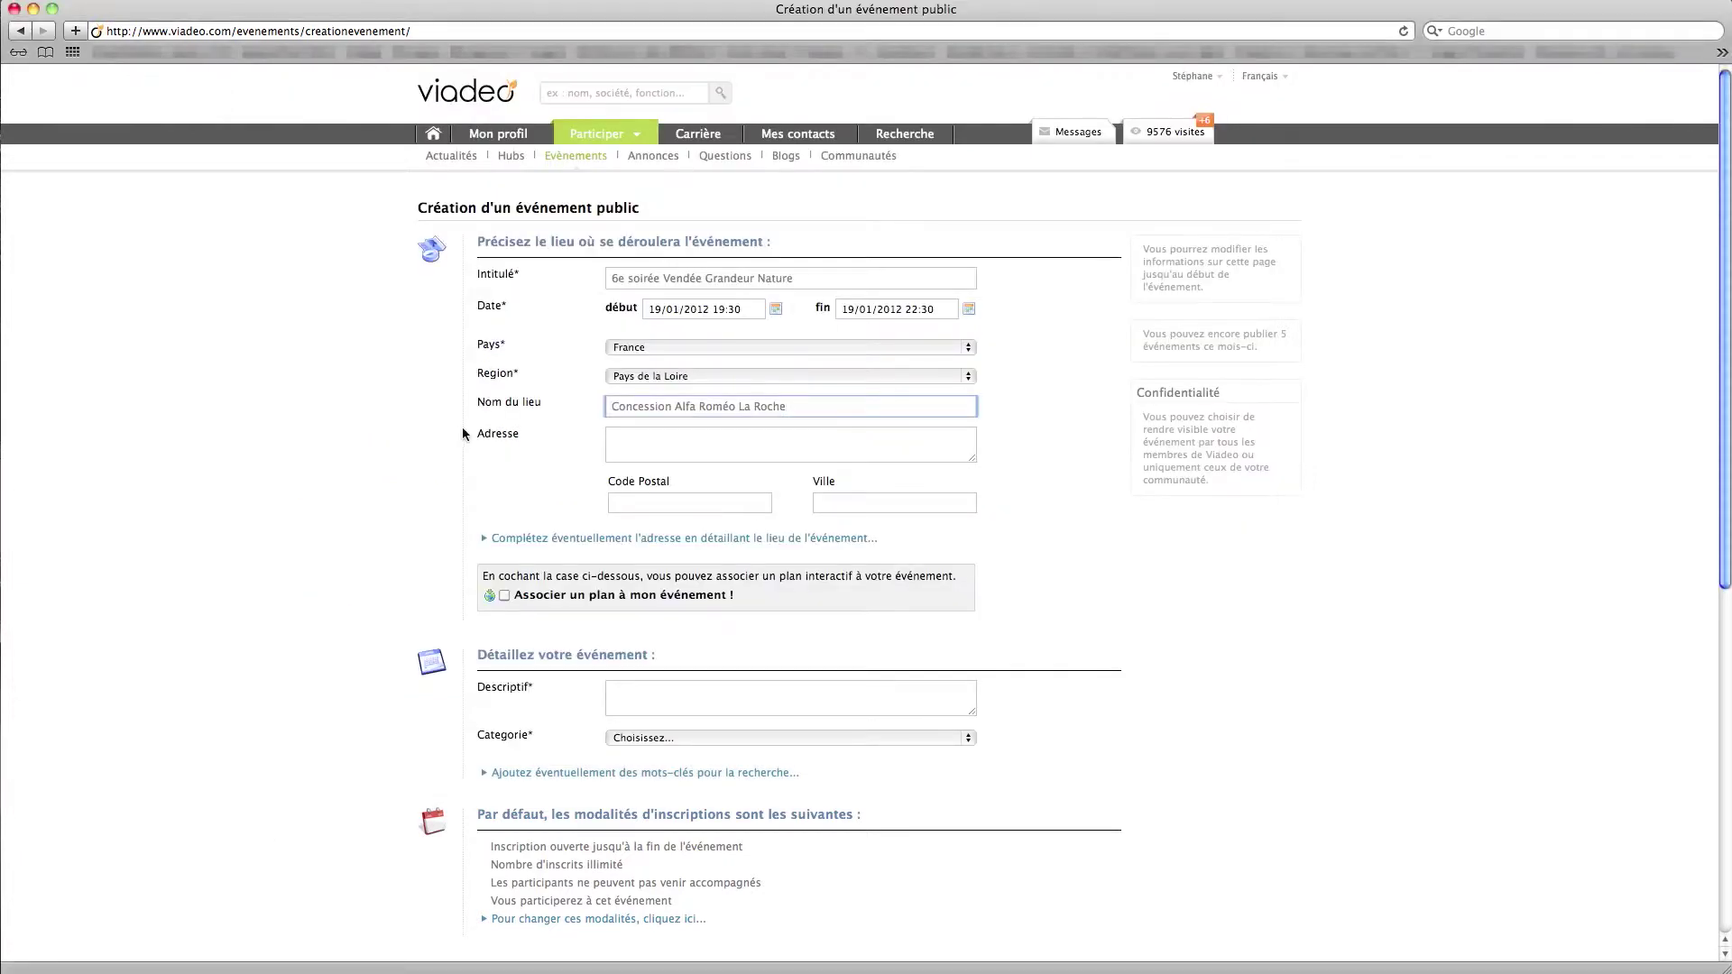
pyautogui.press('super+n')
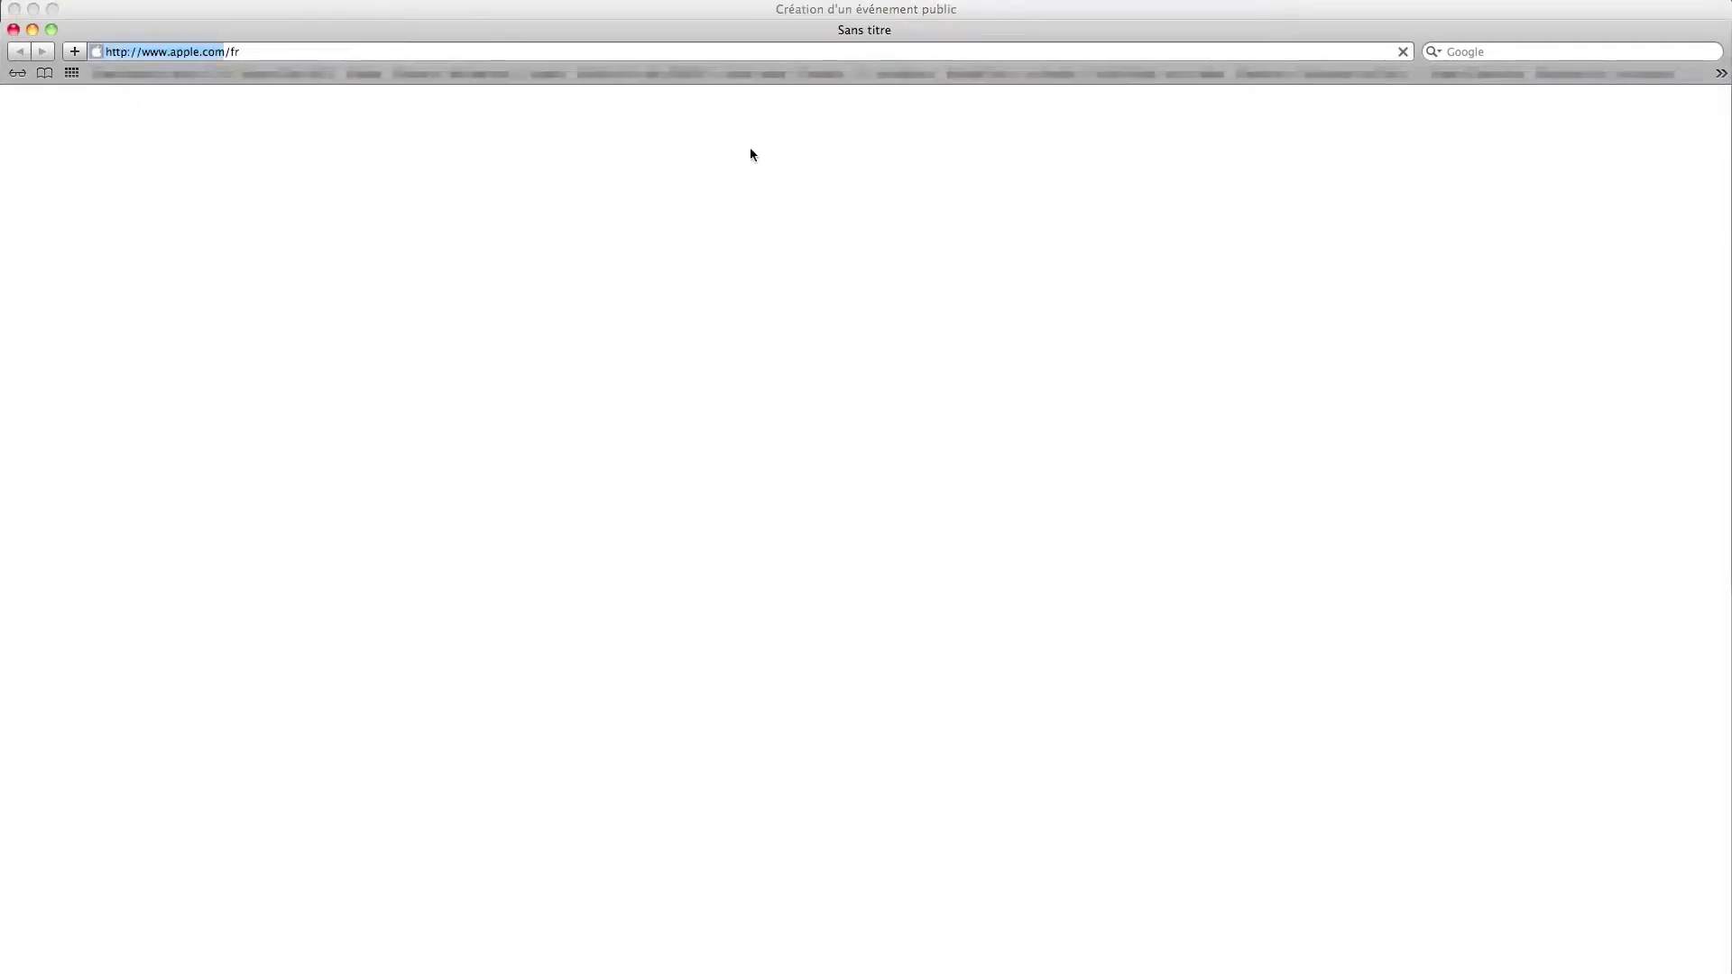
pyautogui.click(271, 56)
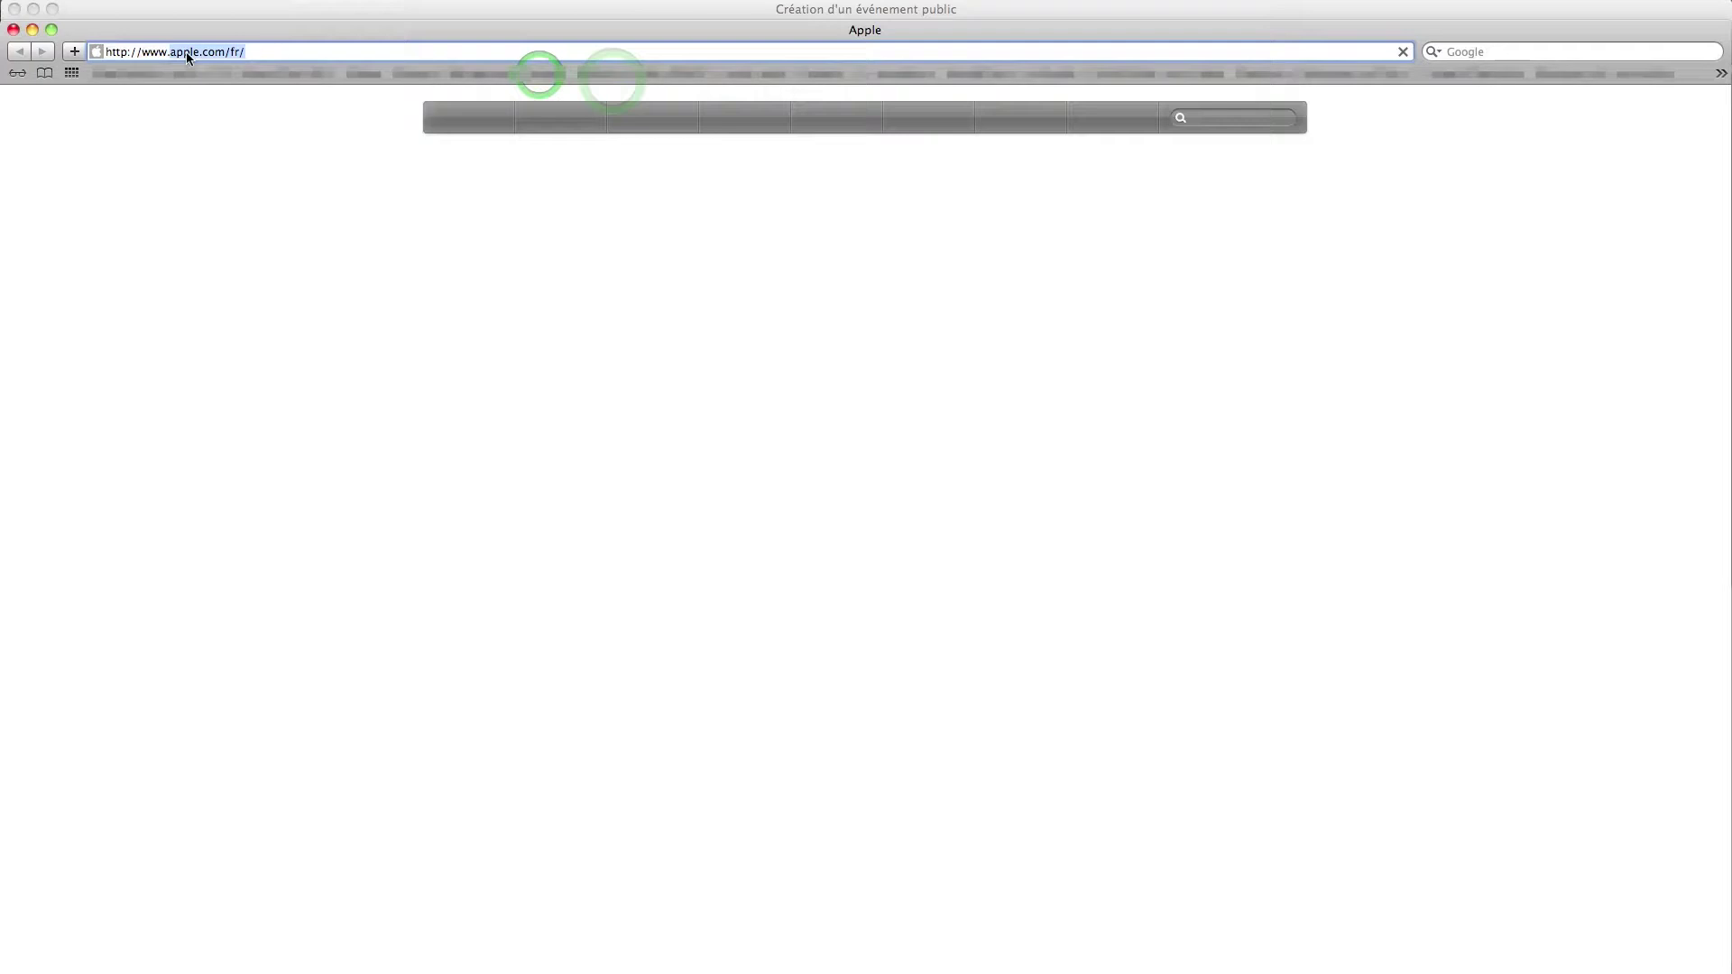
pyautogui.write('alfavendee.com')
pyautogui.press('Return')
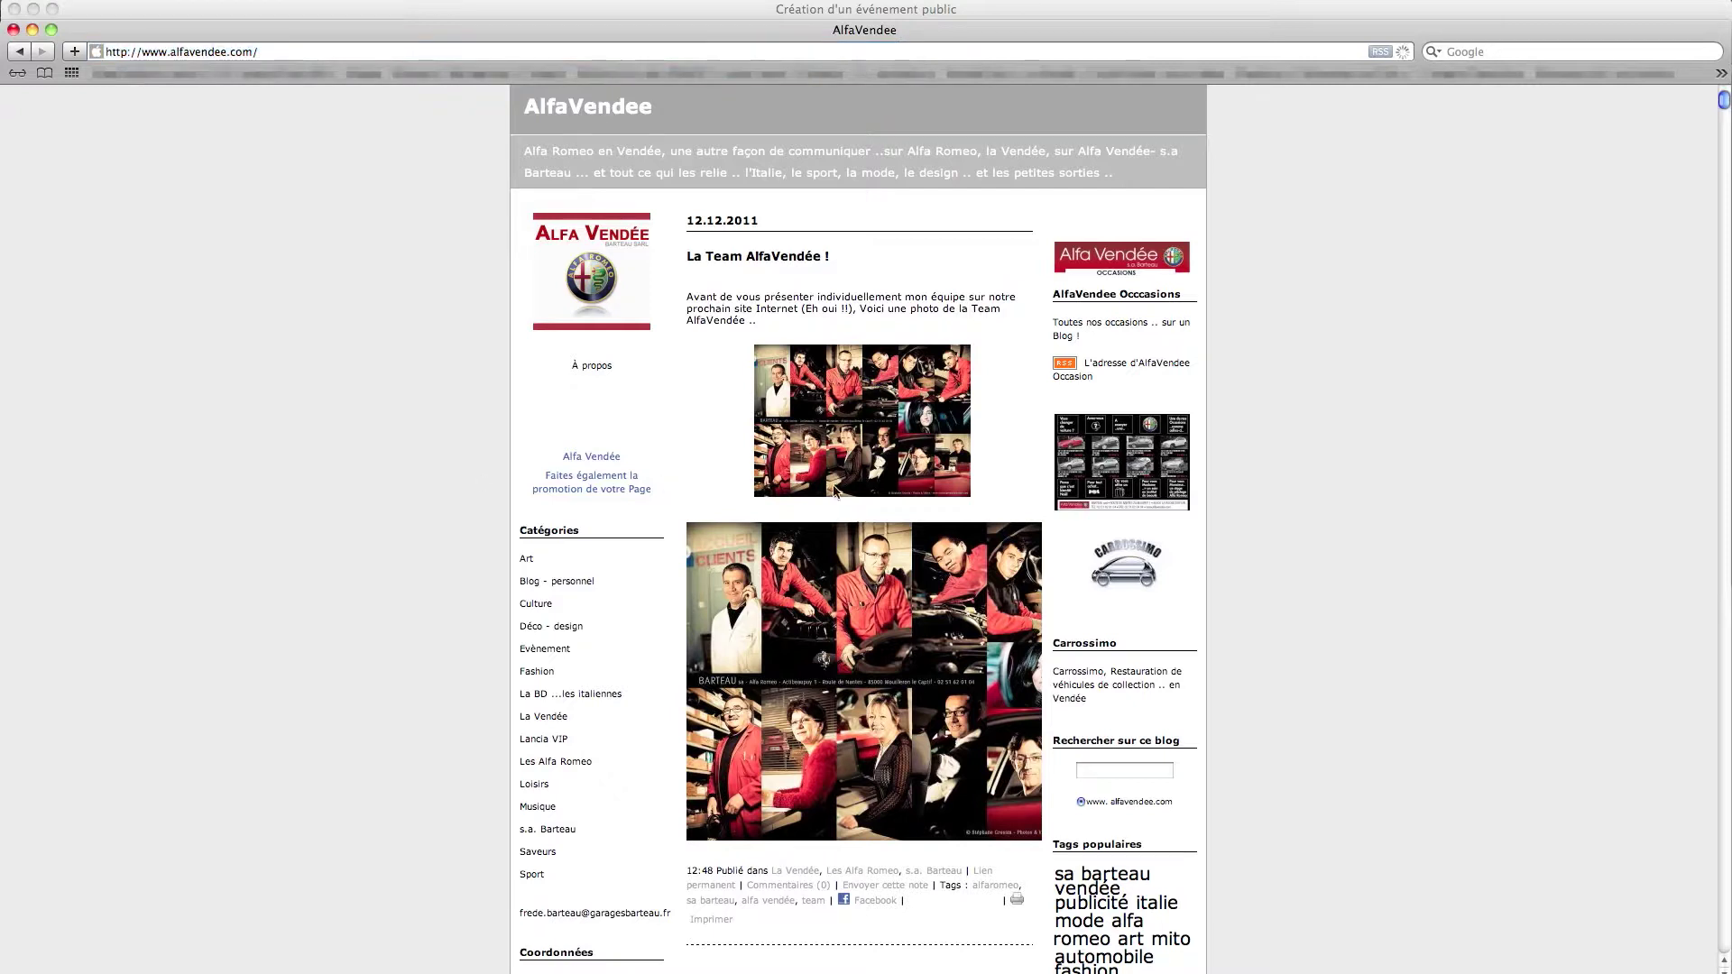
# - Copy the dealership's postal address from the Coordonnées section of the AlfaVendee page
pyautogui.click(1724, 104)
pyautogui.click(1559, 52)
pyautogui.scroll(-5, 857, 542)
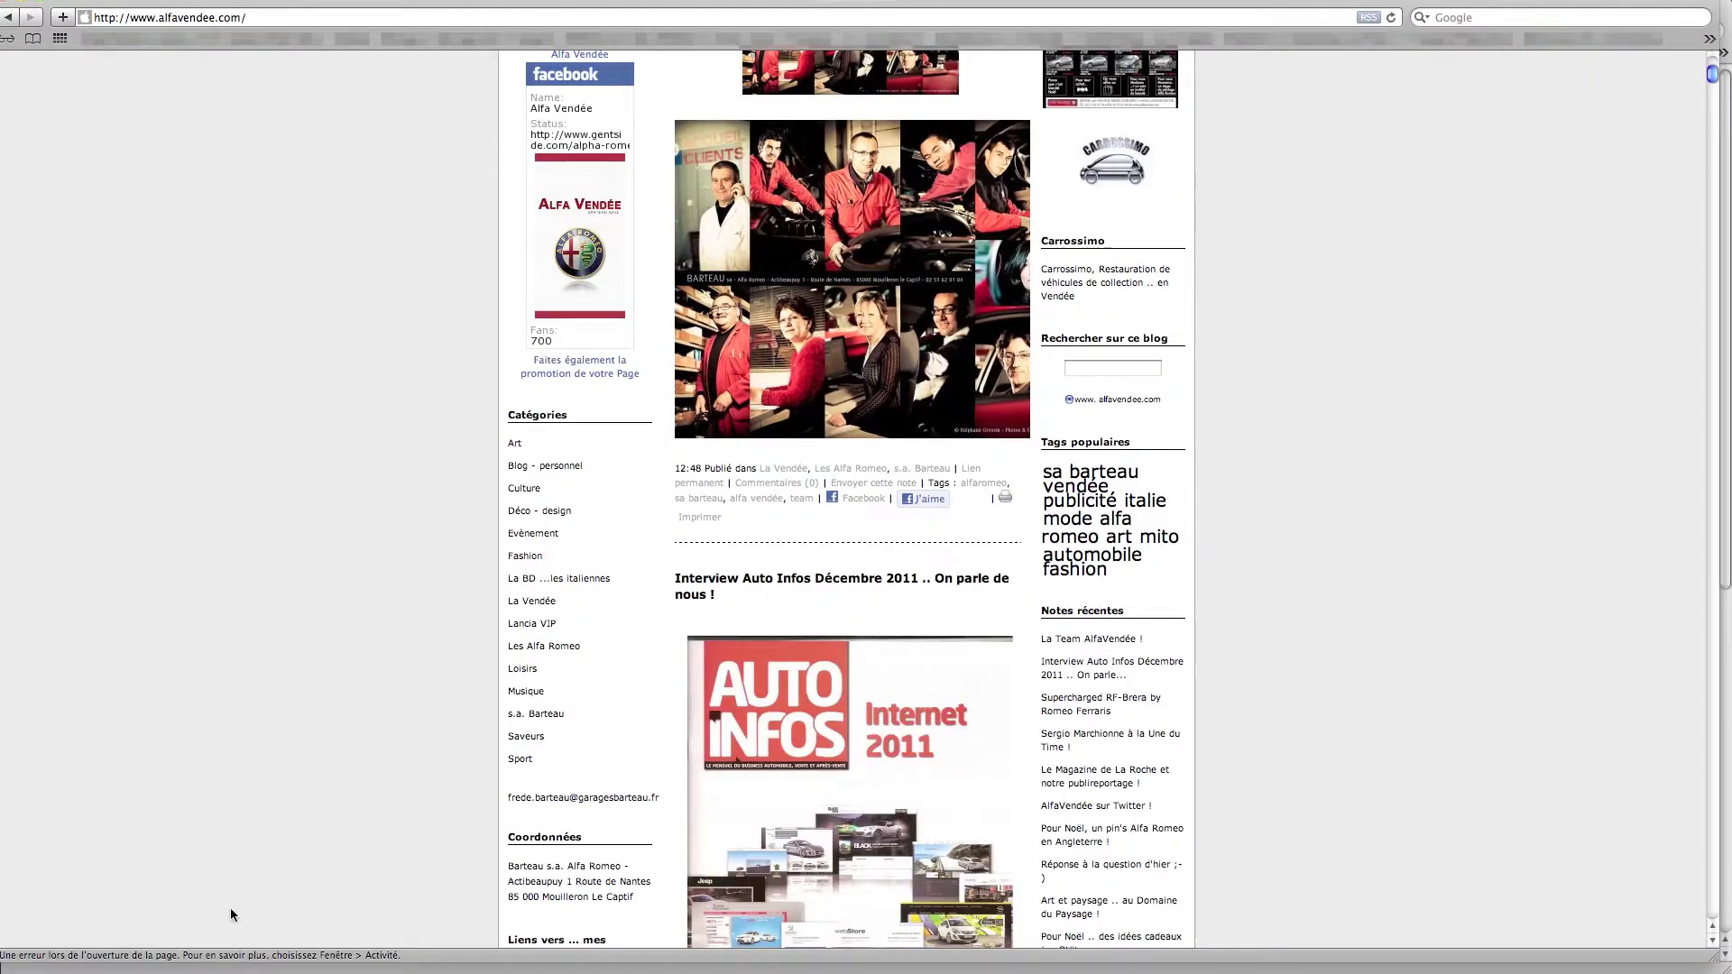
pyautogui.moveTo(582, 889); pyautogui.dragTo(579, 894)
pyautogui.click(513, 677)
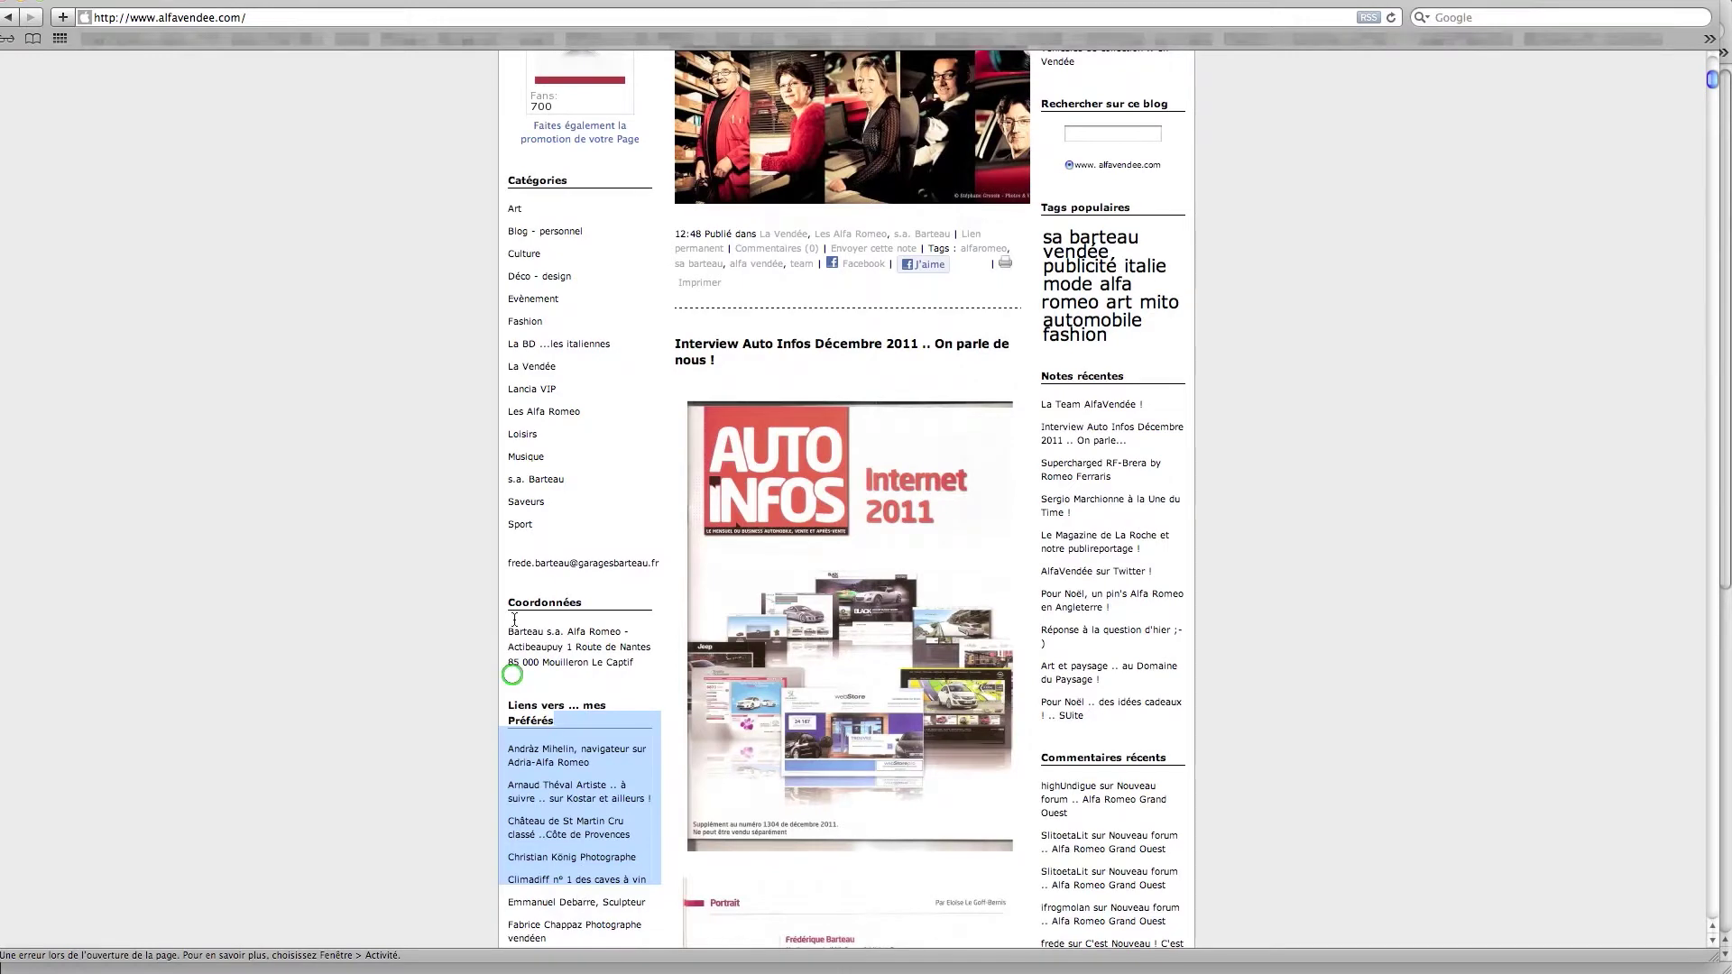
pyautogui.moveTo(580, 644); pyautogui.dragTo(634, 663)
pyautogui.press('super+c')
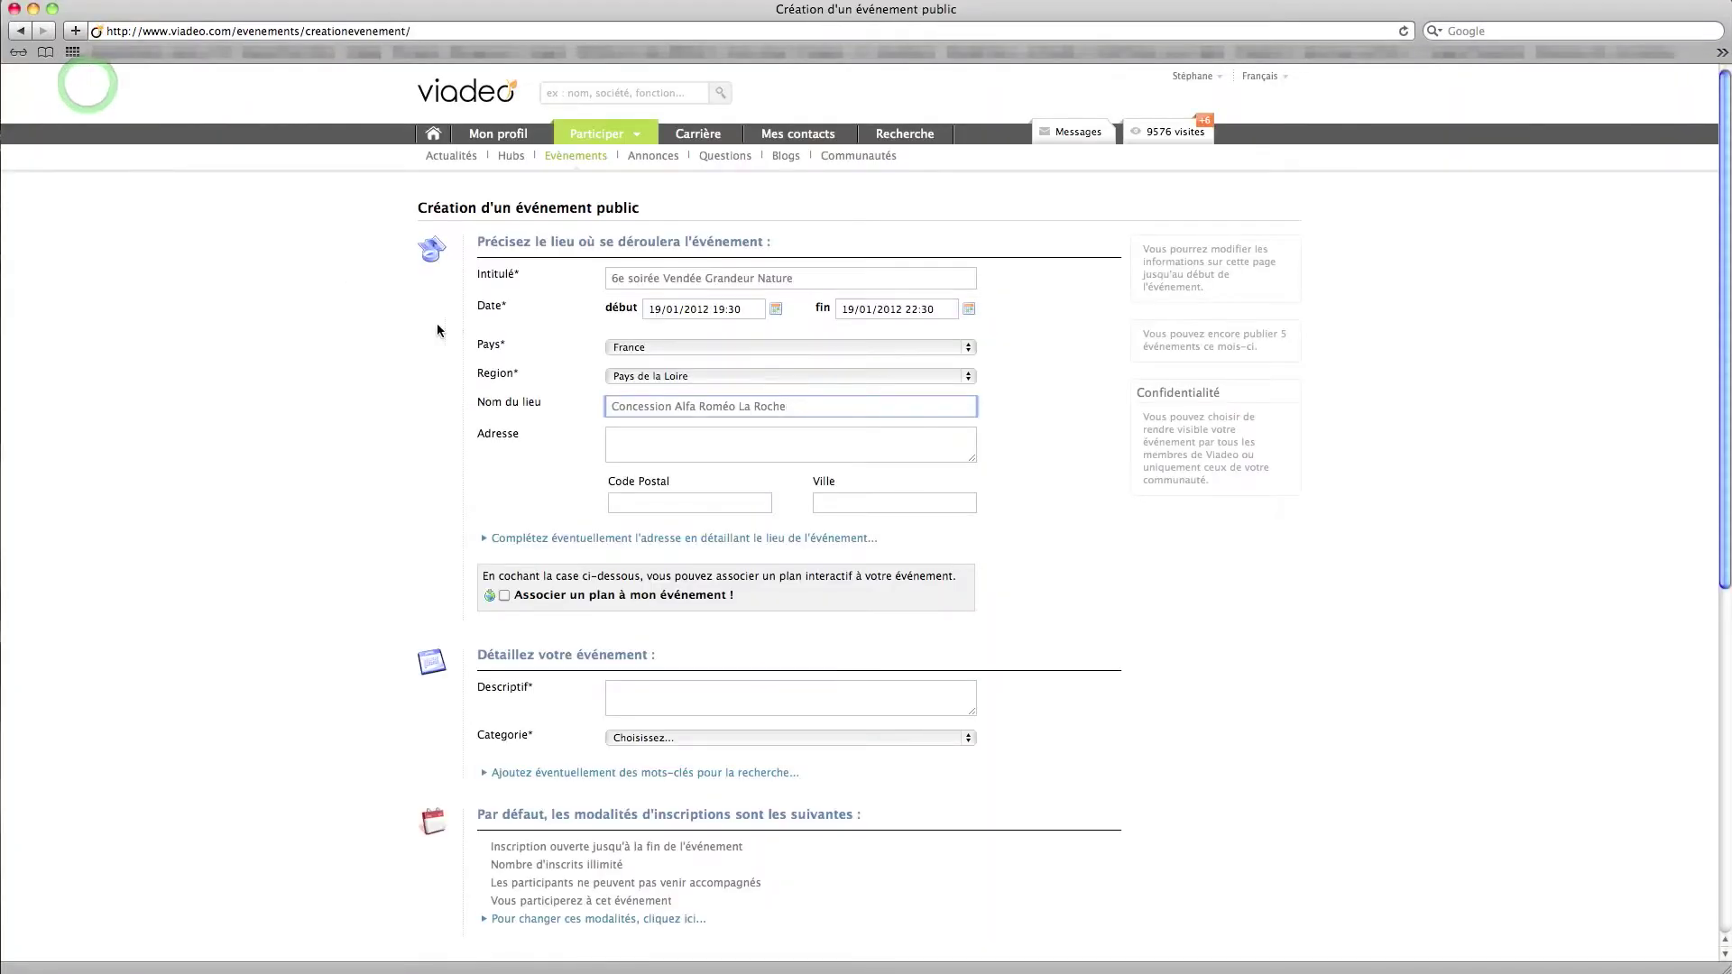
# - Switch to the Invitation 6.rtf document and paste the dealership's address on a new line below the longitude
pyautogui.press('super+Tab')
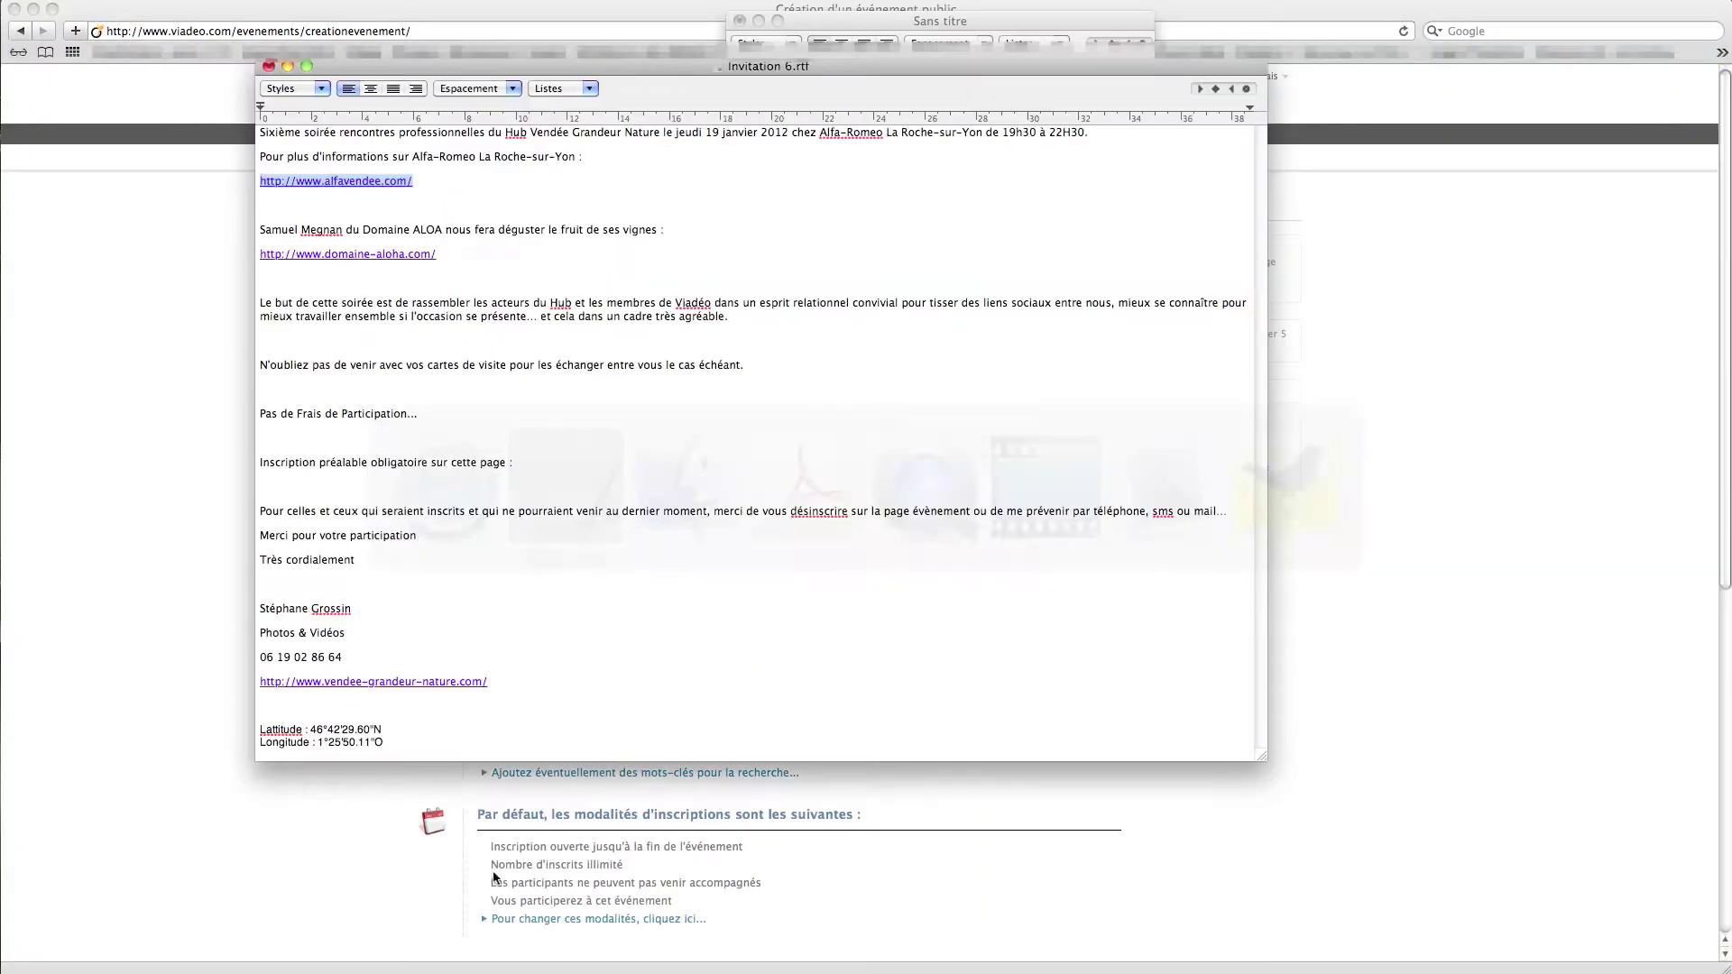
pyautogui.click(440, 186)
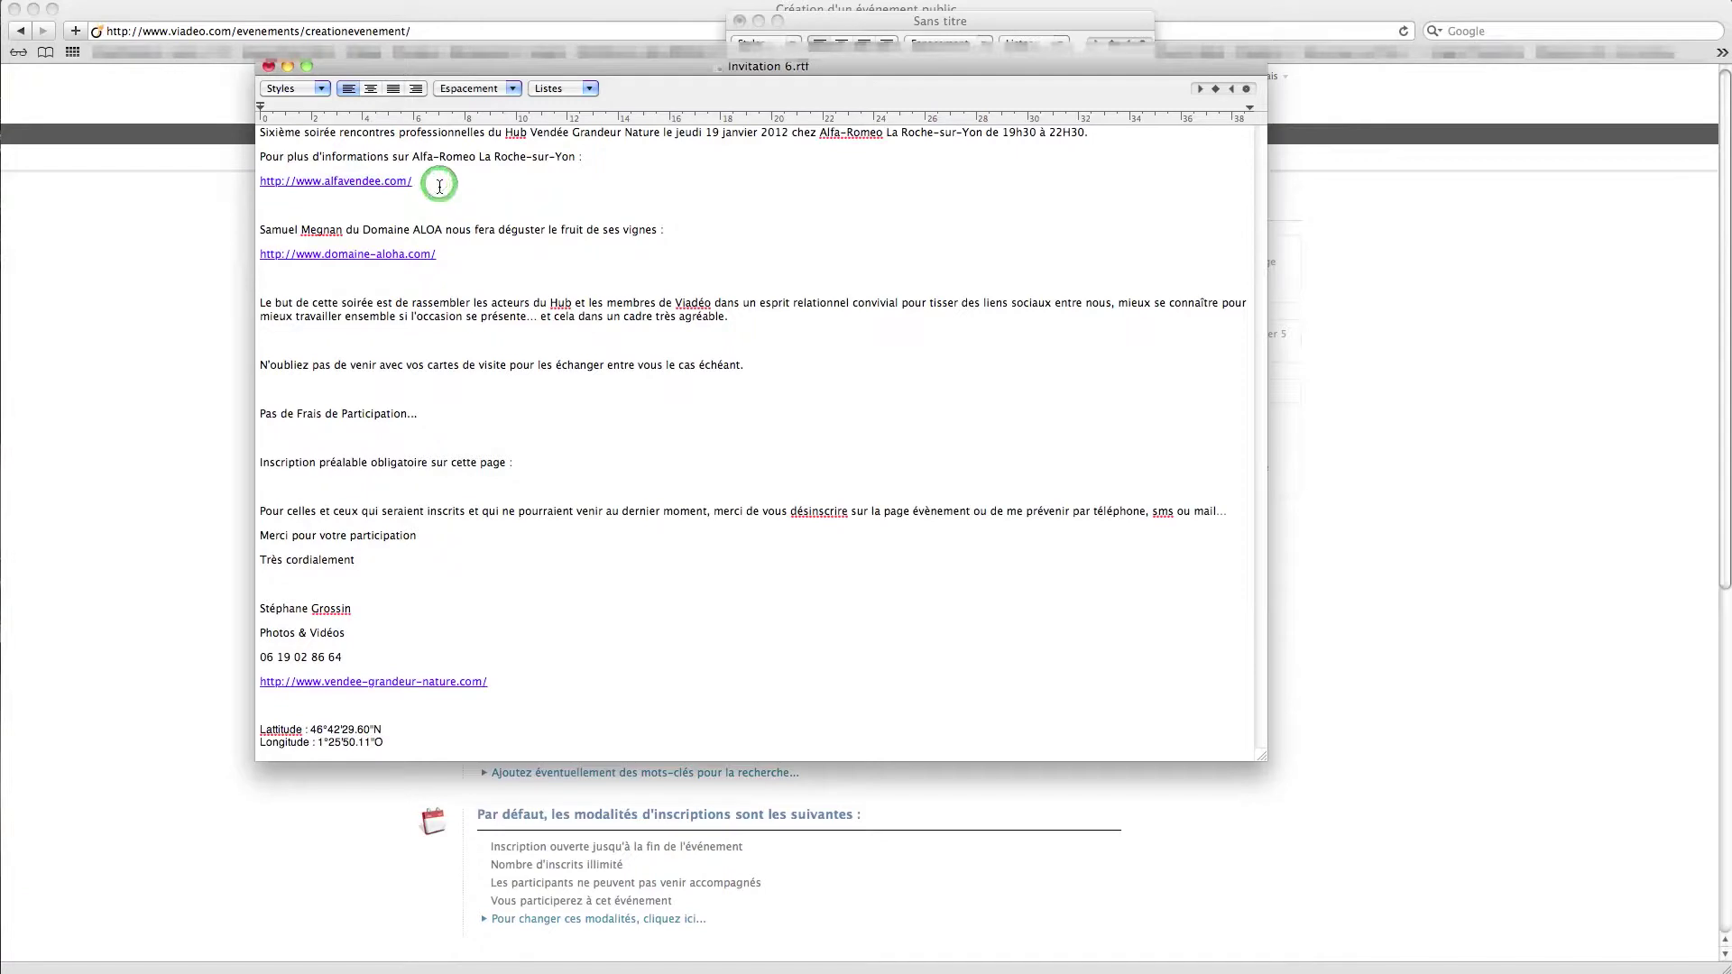
pyautogui.click(392, 738)
pyautogui.press('Return')
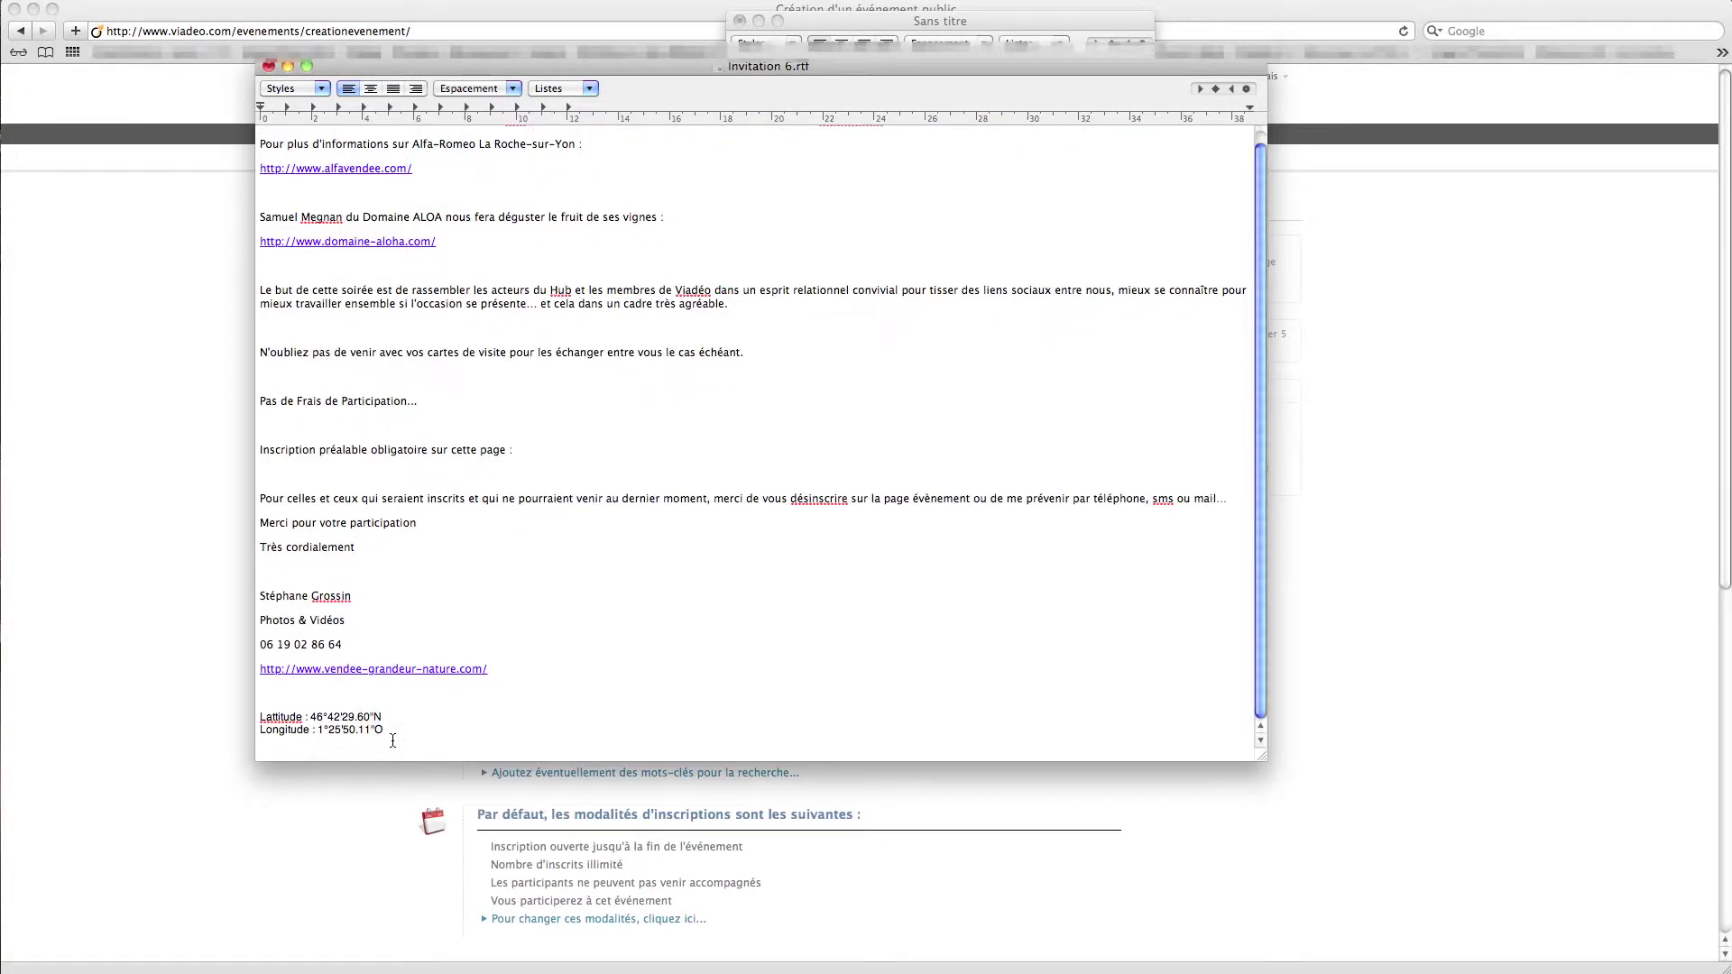
pyautogui.press('super+v')
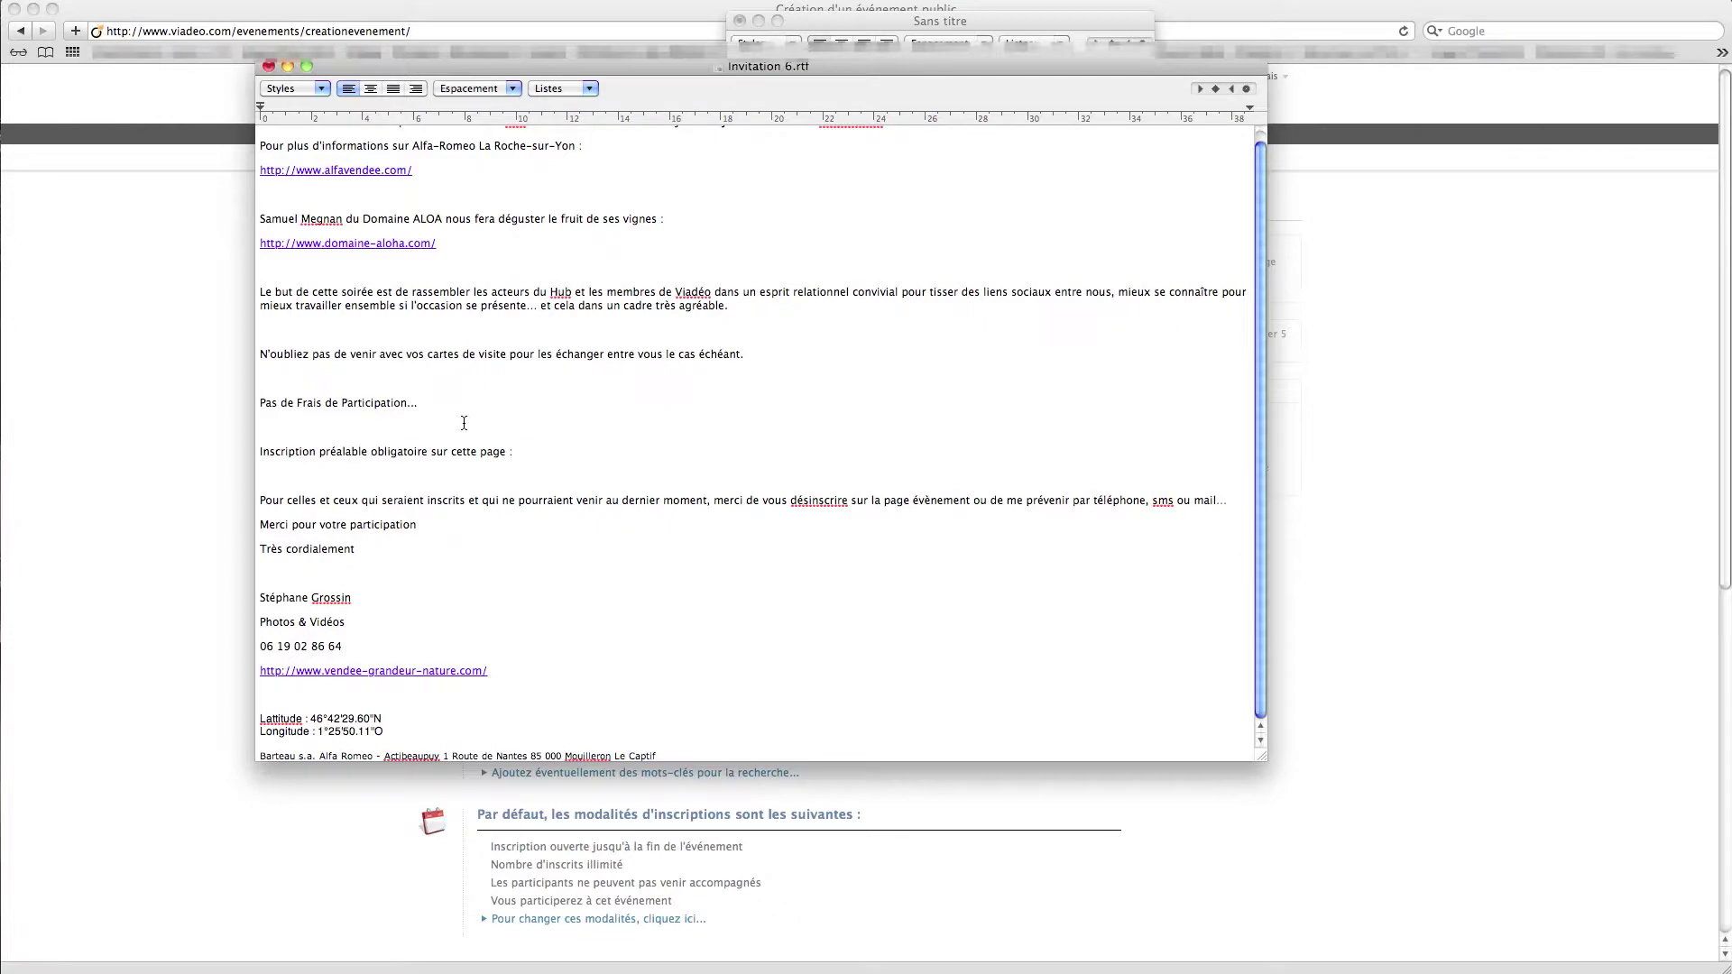
pyautogui.scroll(1, 507, 271)
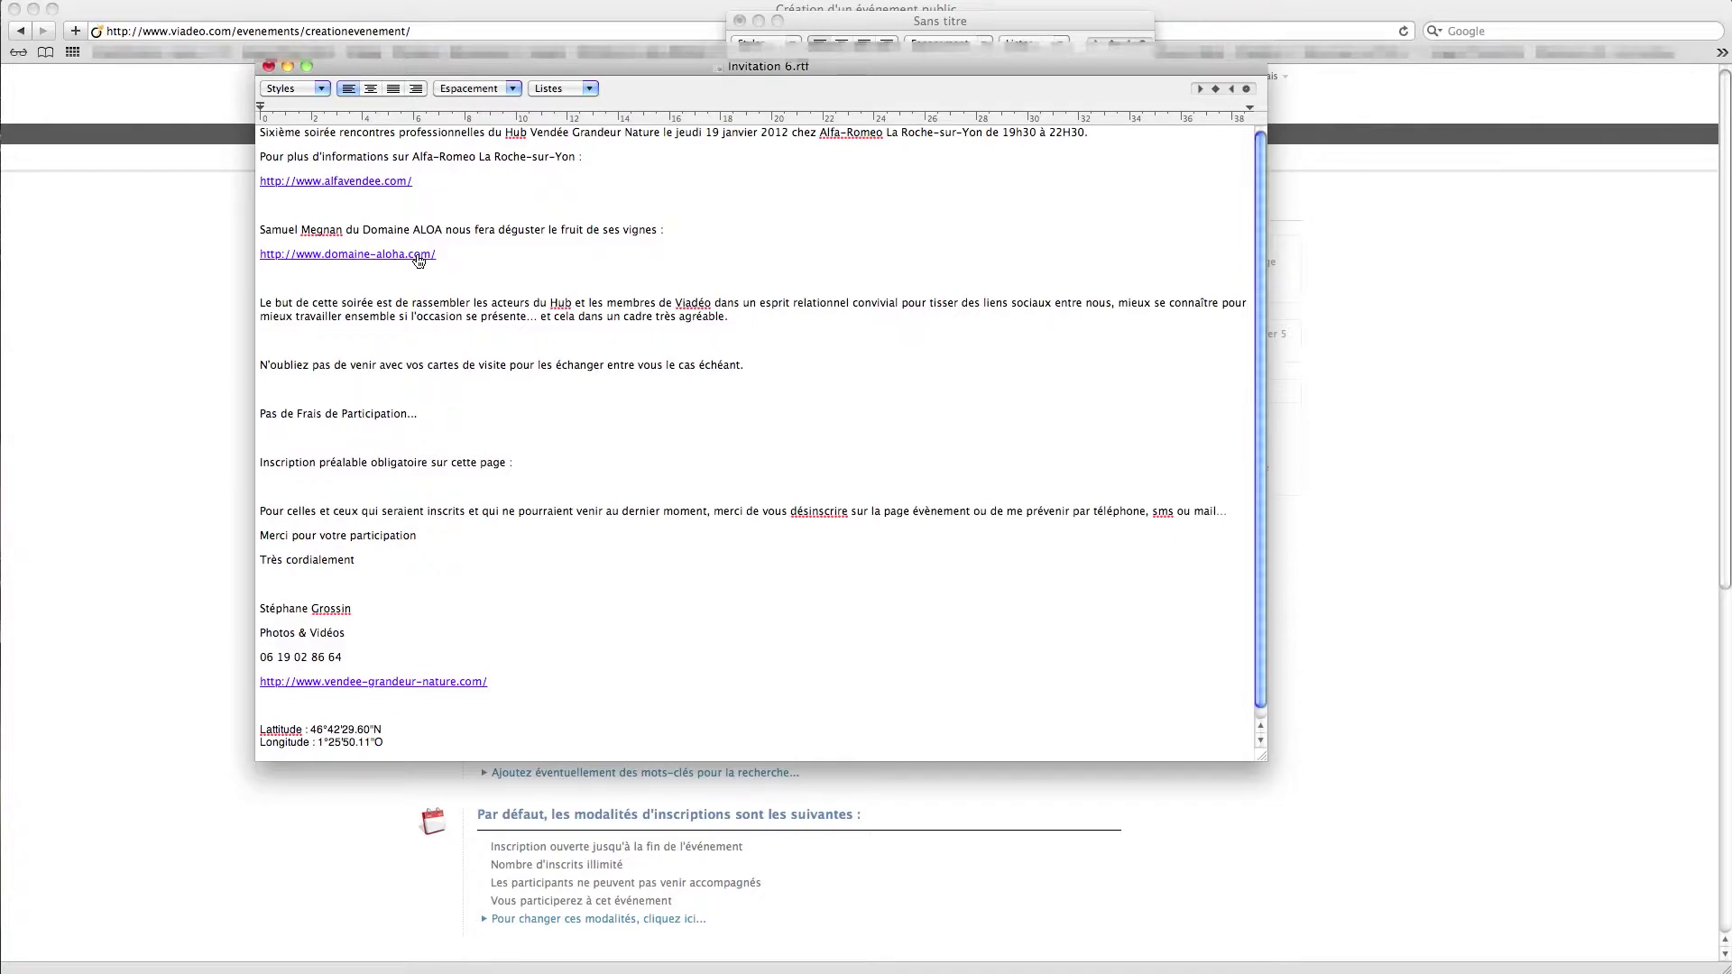
# - Return to the event form in the browser and fill in the Adresse field with the dealership's copied postal address
pyautogui.click(149, 446)
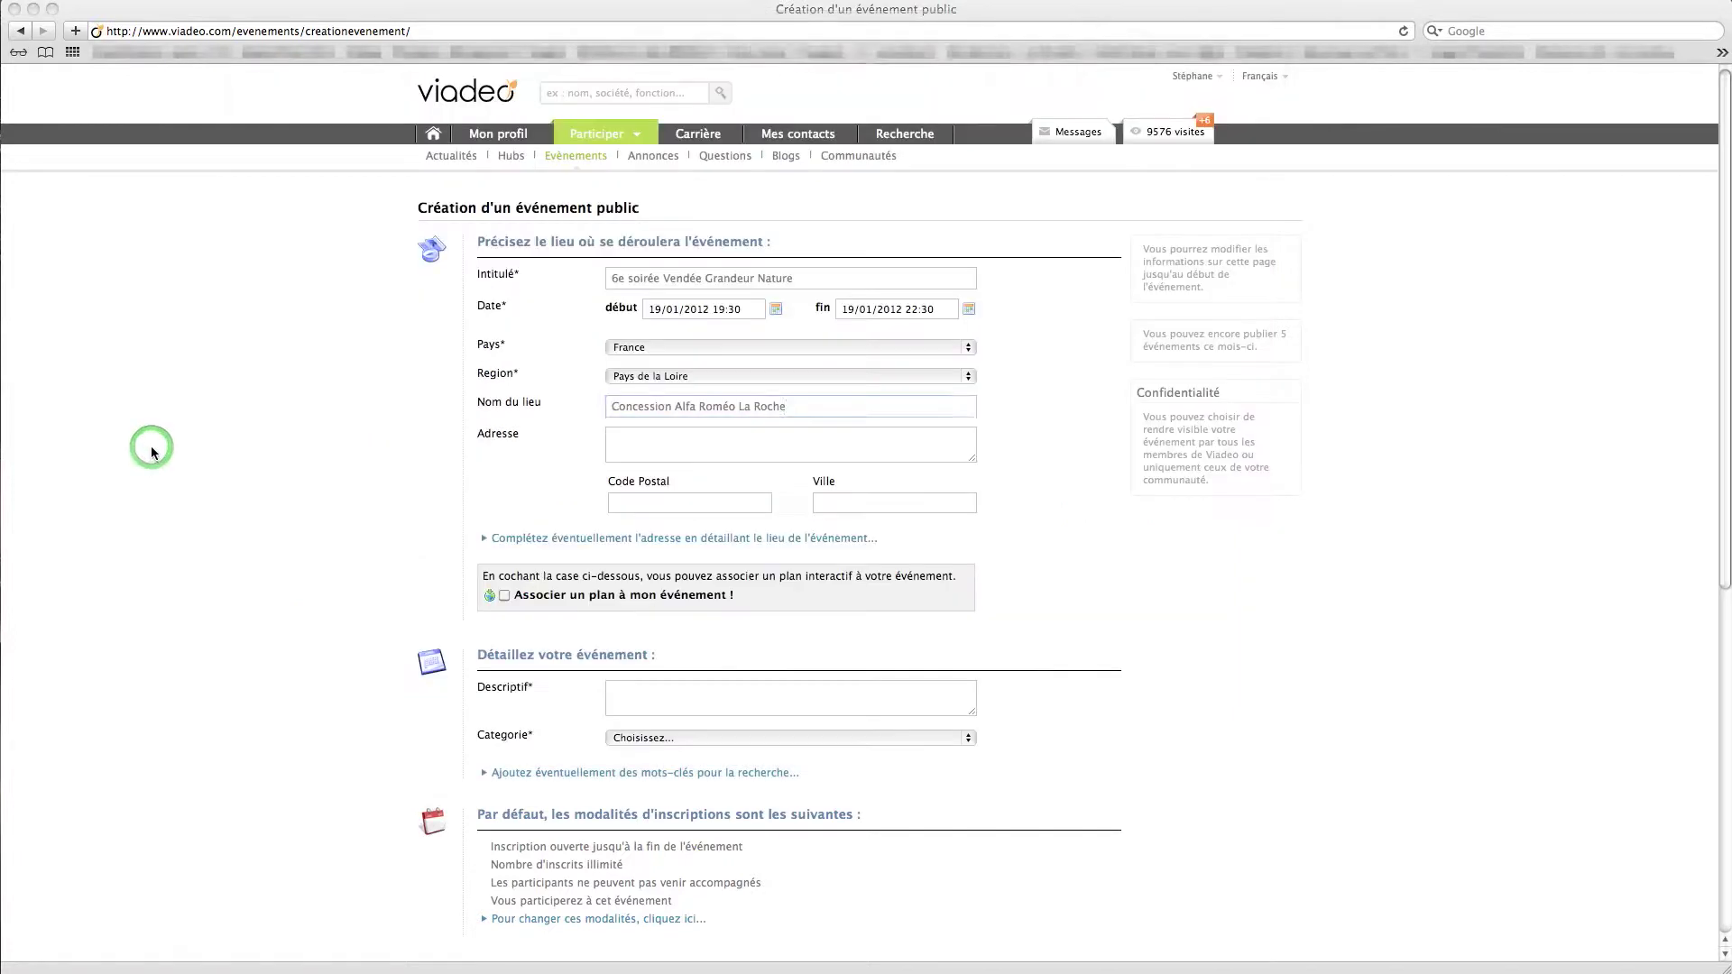
pyautogui.click(652, 433)
pyautogui.write('Barteau s.a. Alfa Romeo – Actibeaupuy 1 Route de Nantes 85 000 Mouilleron Le Captif')
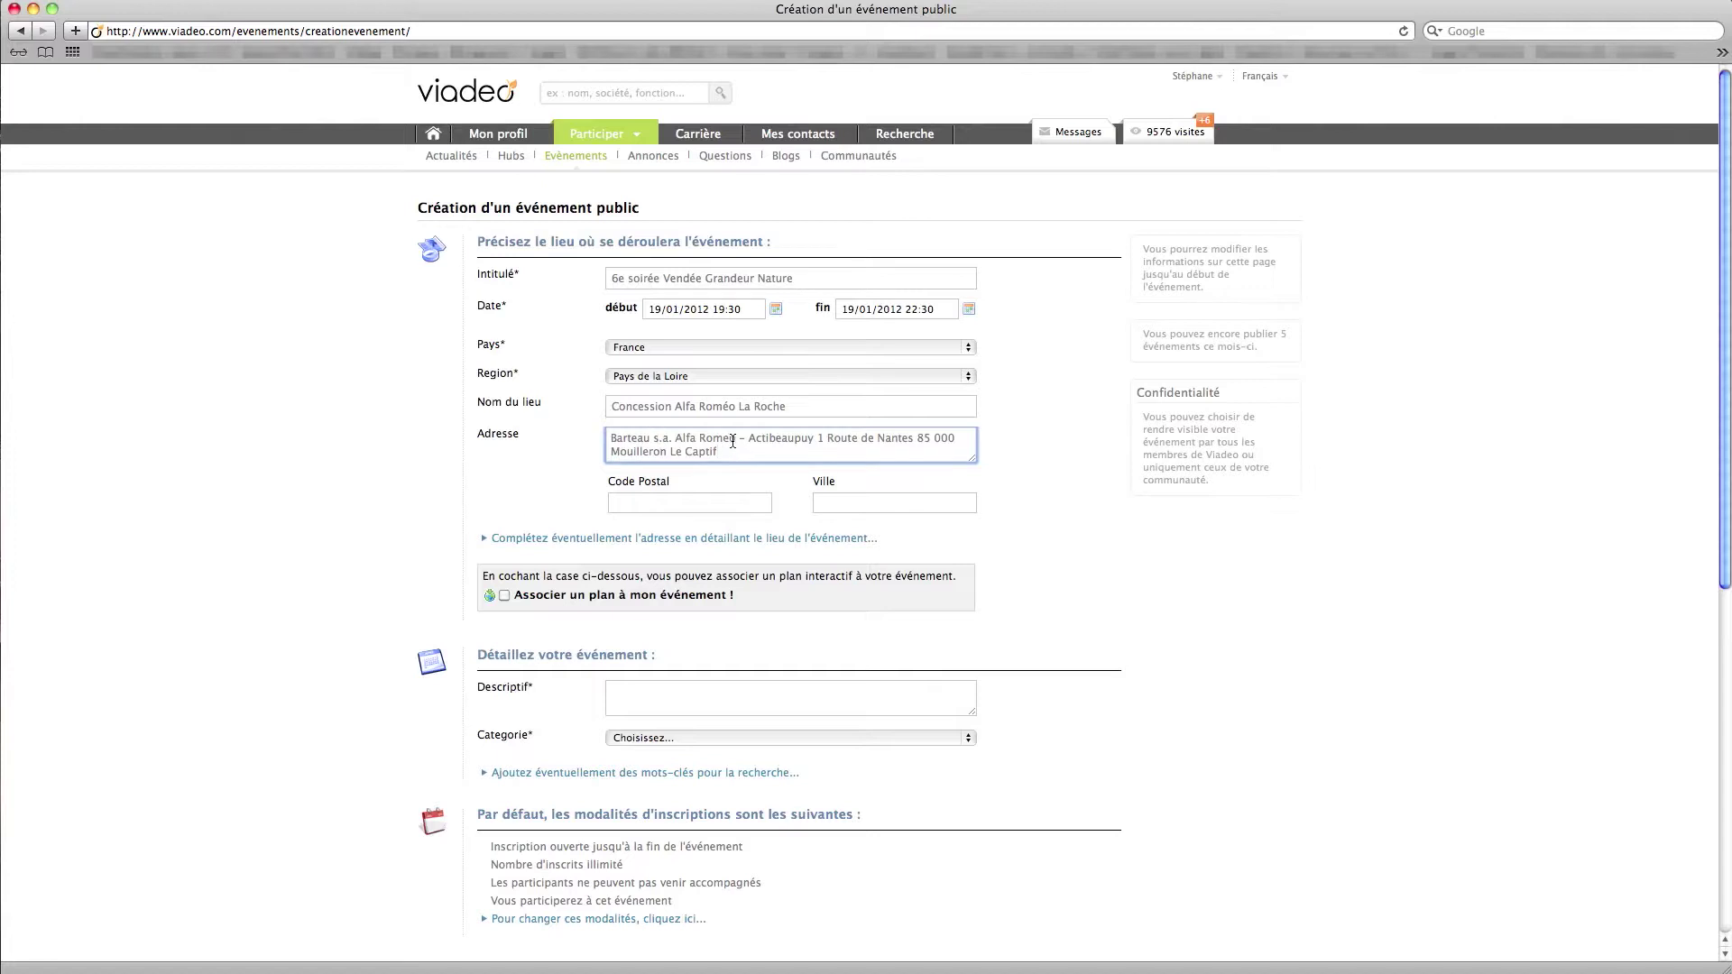
# - Replace the venue name in Nom du lieu with "Barteau s.a. Alfa Romeo", copied from the start of the Adresse field
pyautogui.moveTo(736, 440); pyautogui.dragTo(575, 426)
pyautogui.press('super+c')
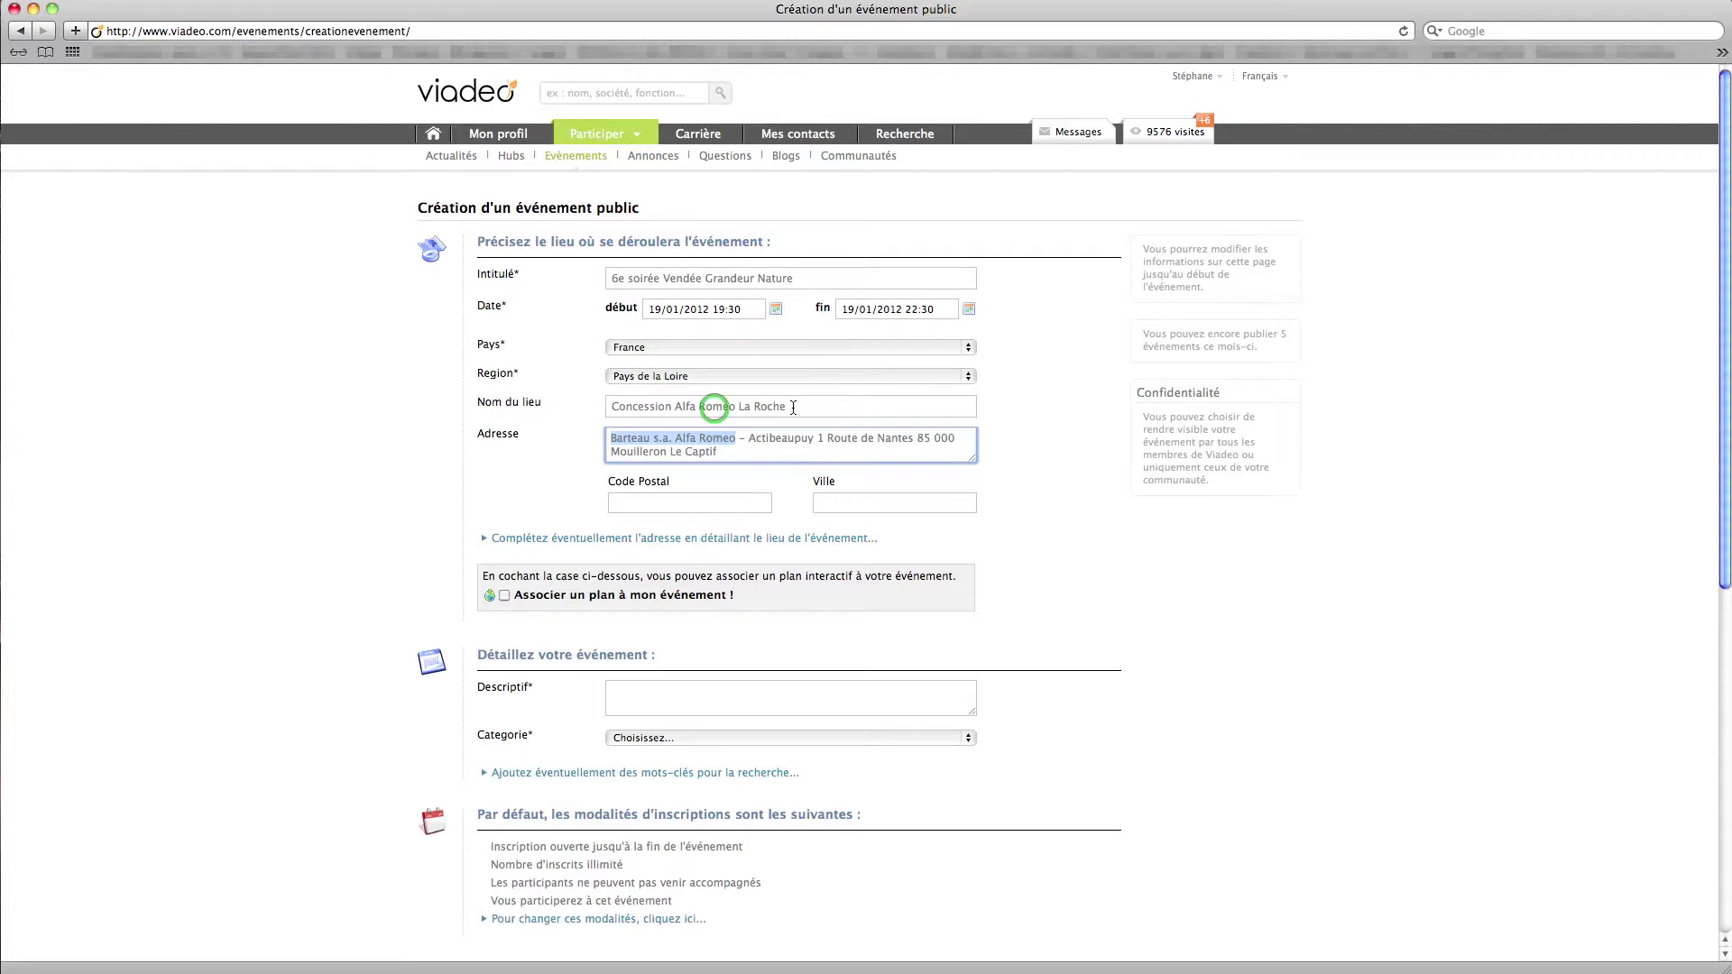
pyautogui.tripleClick(712, 410)
pyautogui.press('super+v')
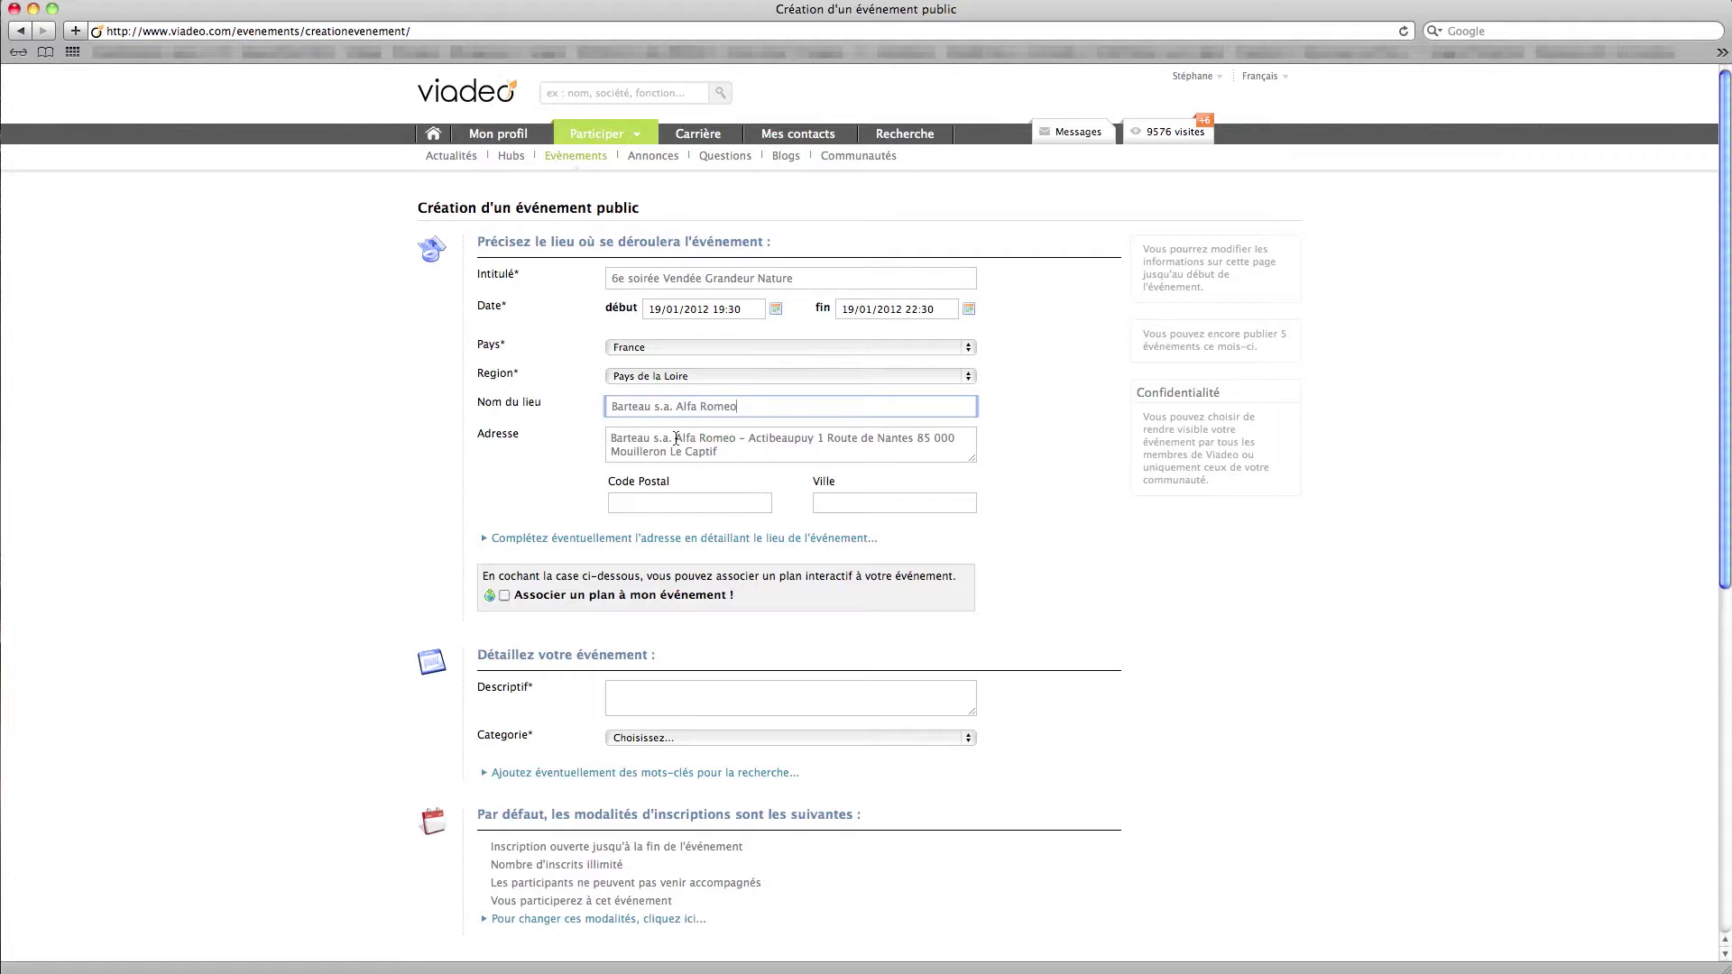
# - Remove the dealership name from the start of the Adresse field and set off the street name with dashes
pyautogui.moveTo(748, 439); pyautogui.dragTo(601, 440)
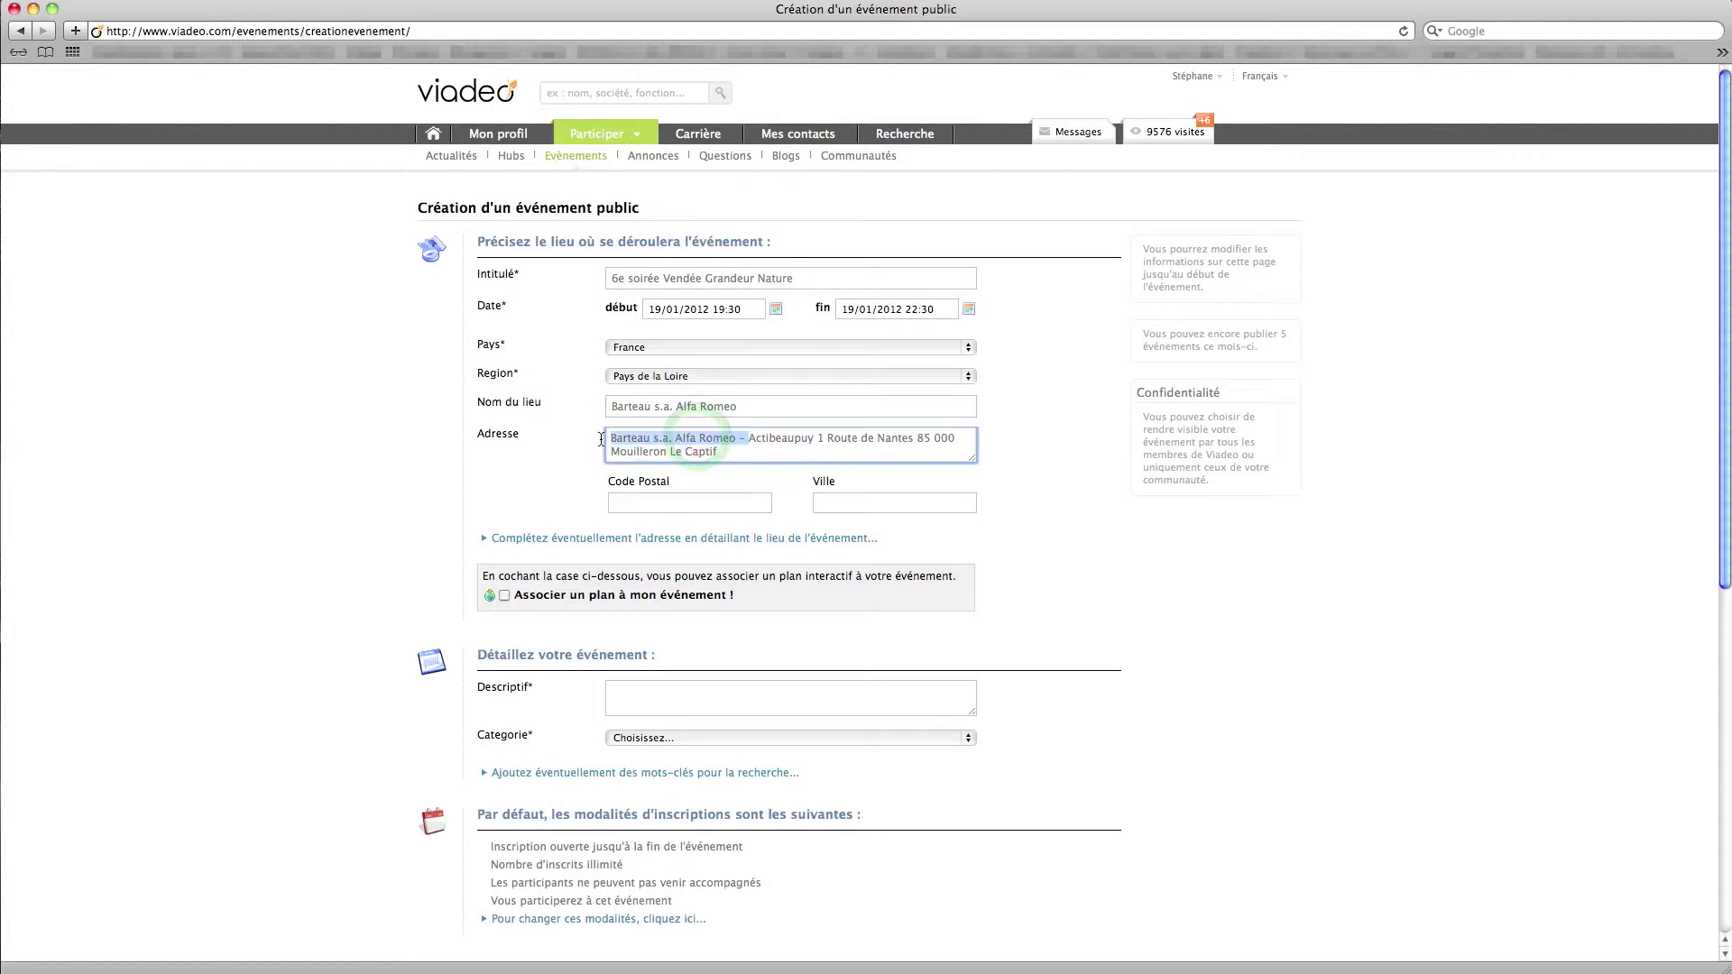
pyautogui.press('BackSpace')
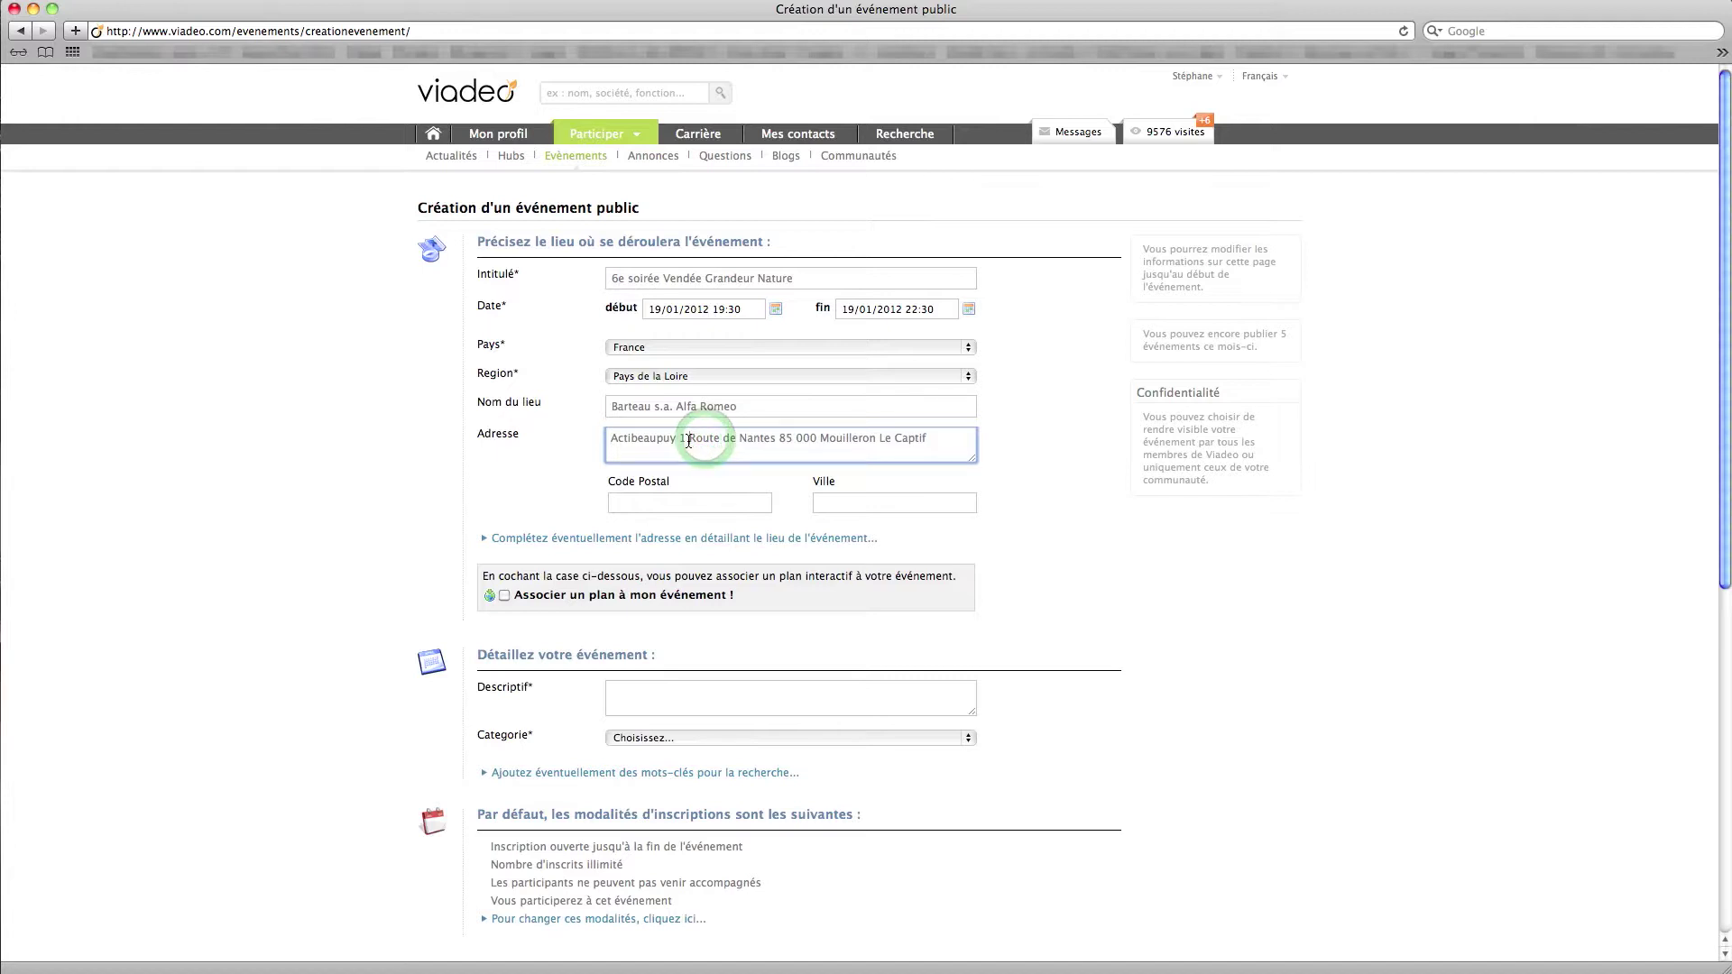
pyautogui.write('-')
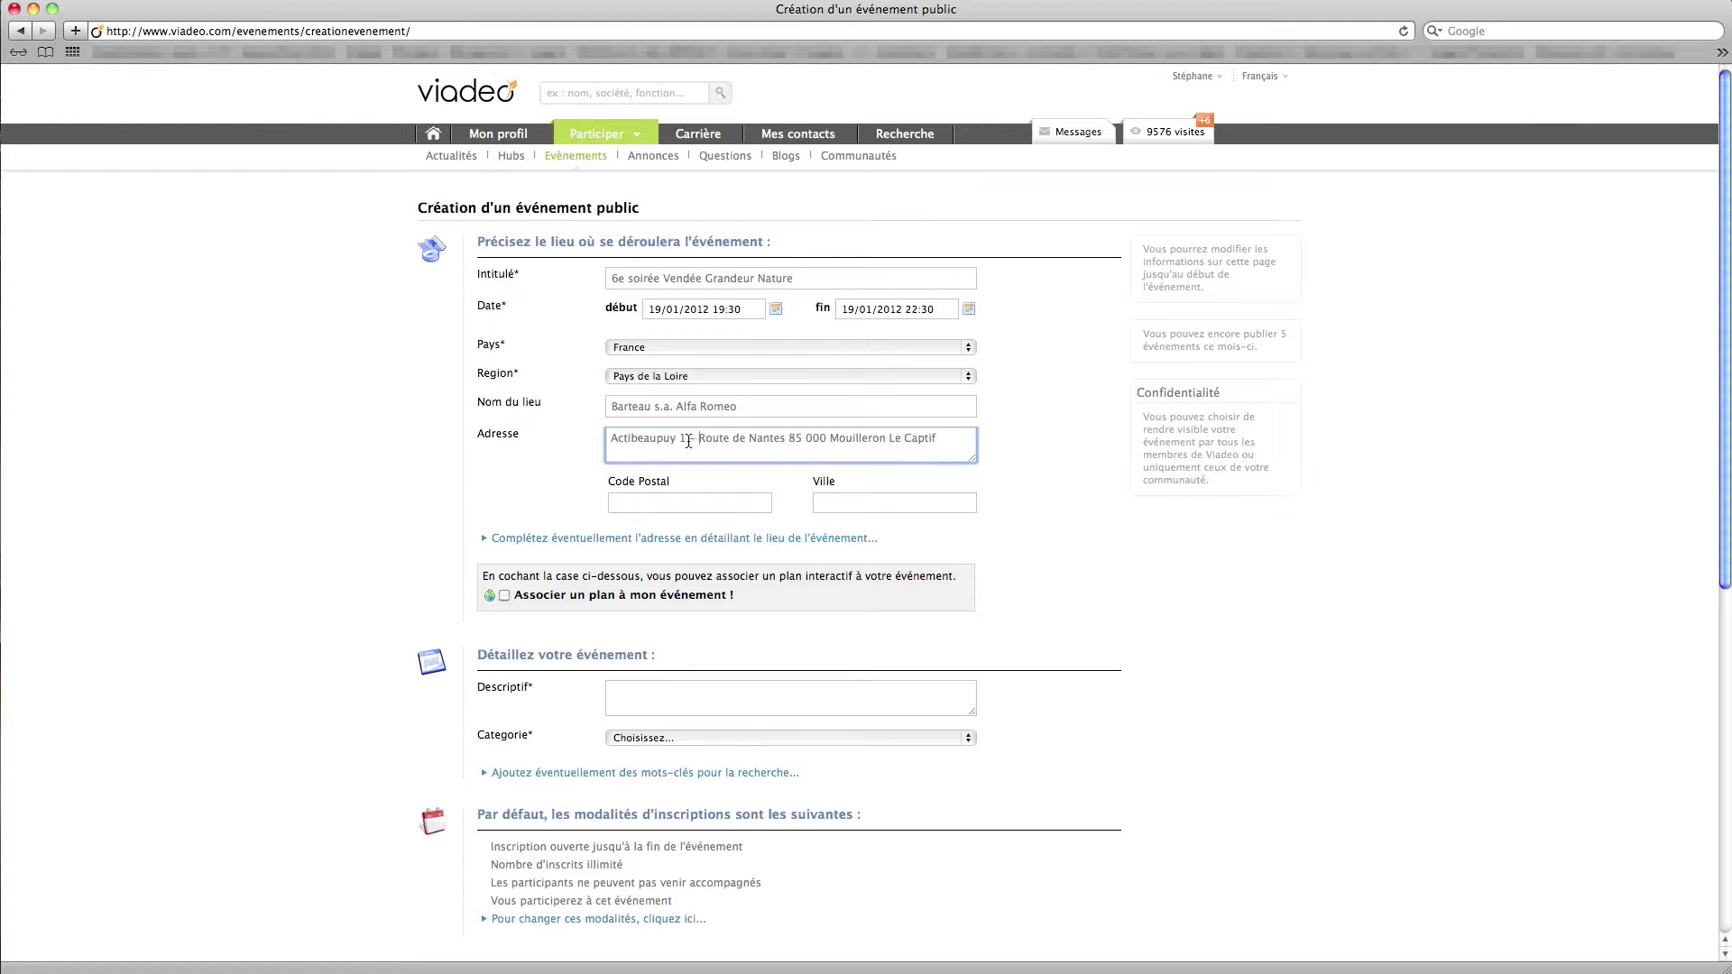
pyautogui.click(782, 439)
pyautogui.write('-')
pyautogui.click(811, 437)
# - Fill in Code Postal with the dealership's postal code and move the town name from the Adresse field into Ville
pyautogui.click(677, 499)
pyautogui.write('85000')
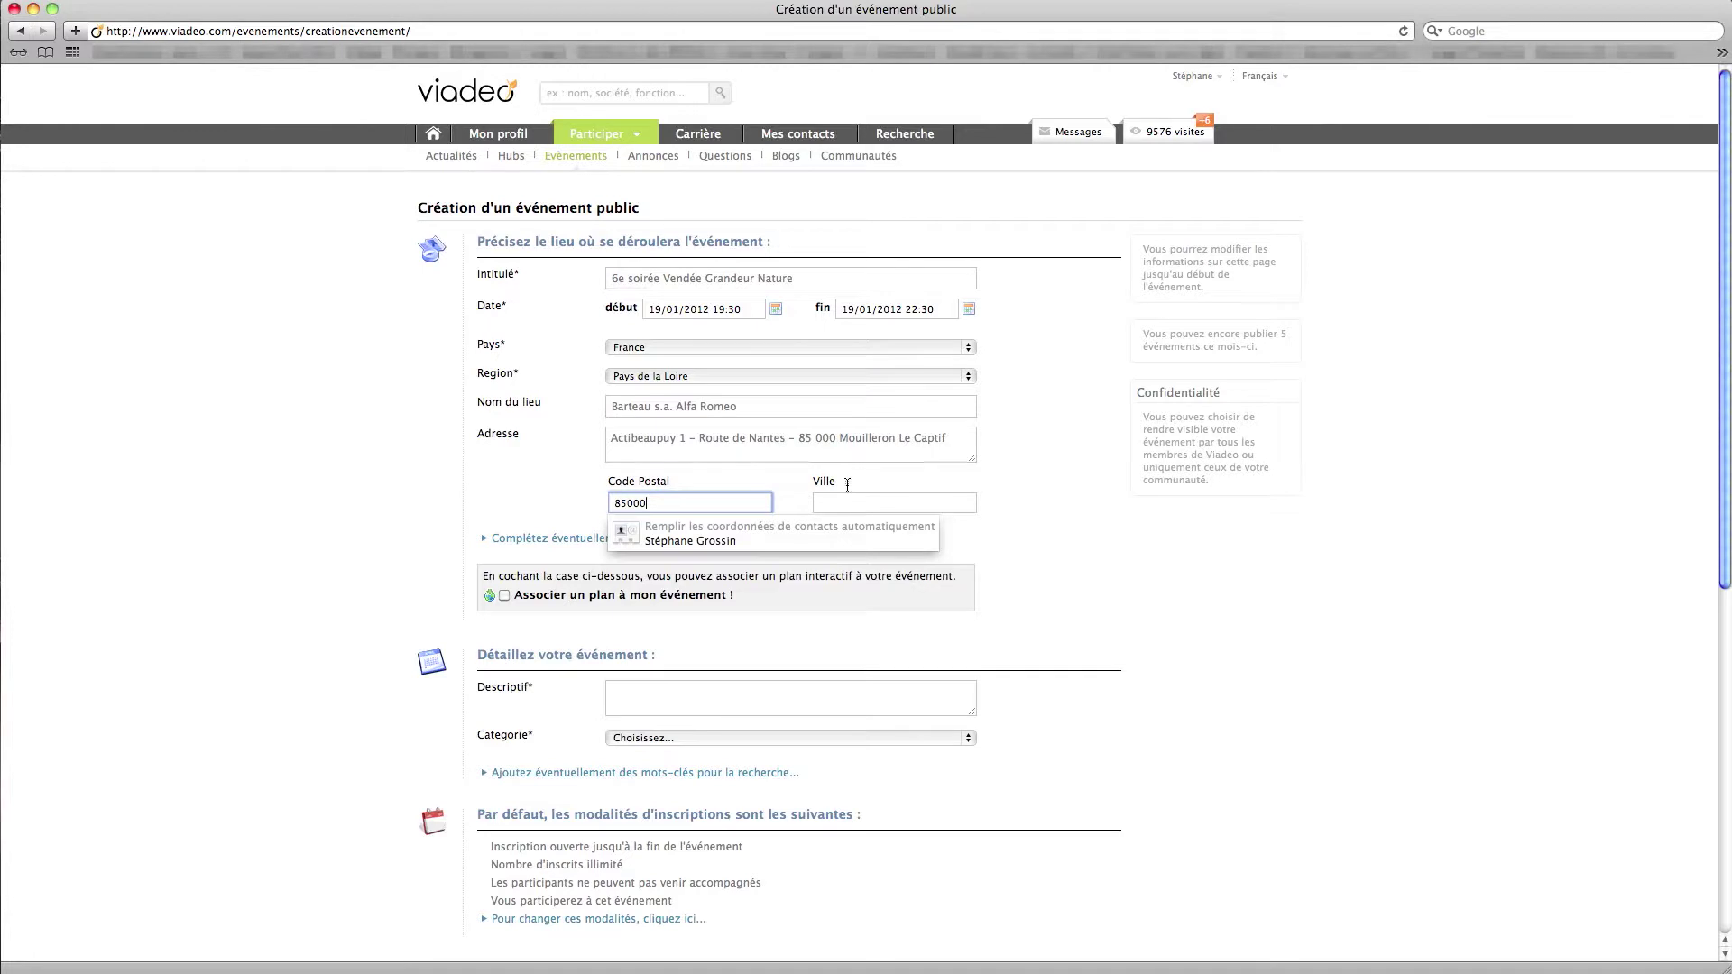
pyautogui.click(847, 485)
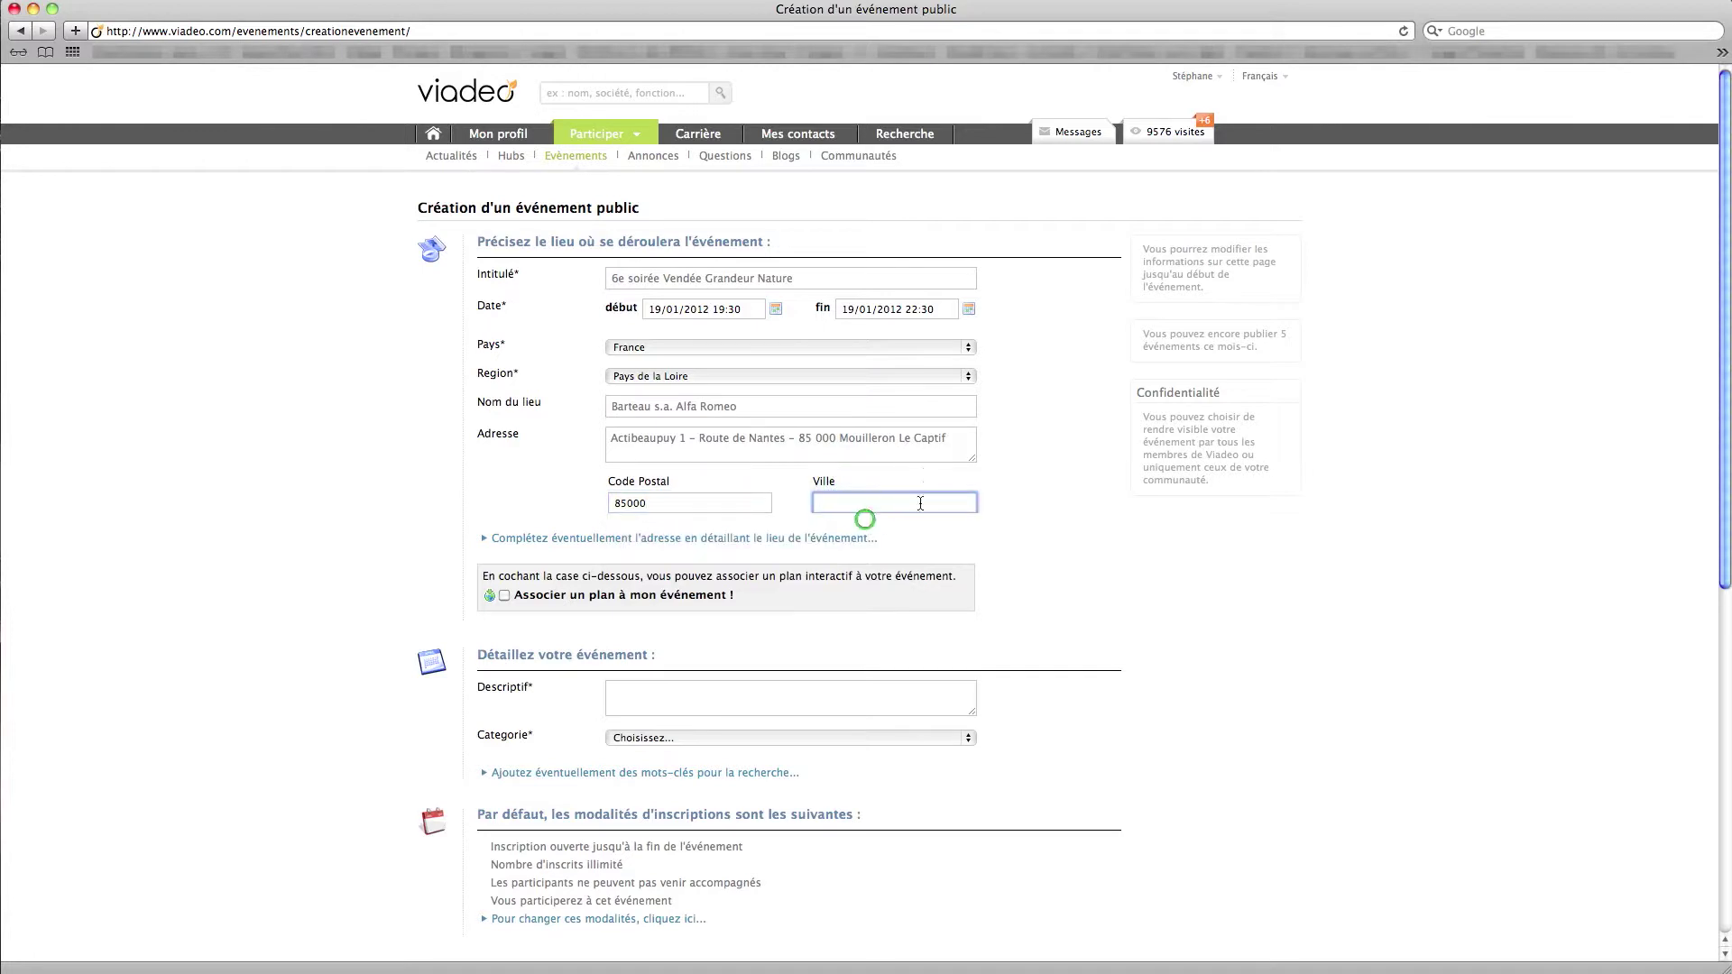
pyautogui.moveTo(947, 439); pyautogui.dragTo(840, 440)
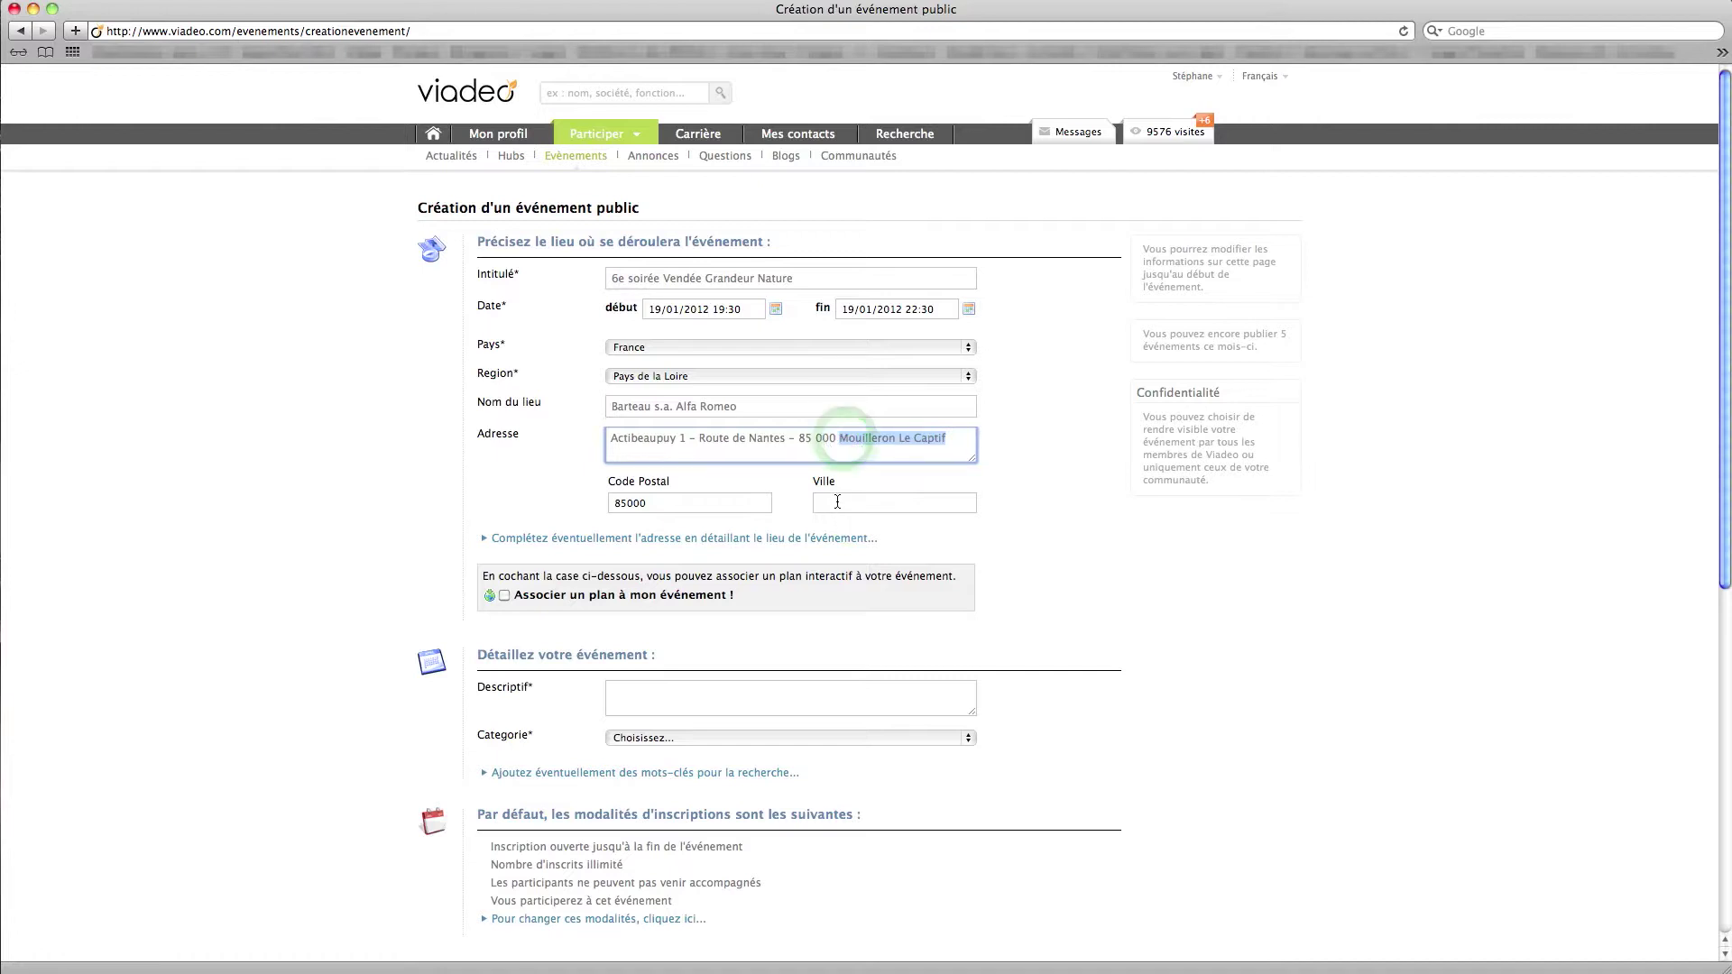
pyautogui.moveTo(845, 439); pyautogui.dragTo(948, 437)
pyautogui.press('super+x')
pyautogui.click(835, 511)
pyautogui.press('super+v')
# - Delete the redundant postal code and its dash from the end of the Adresse field
pyautogui.click(863, 456)
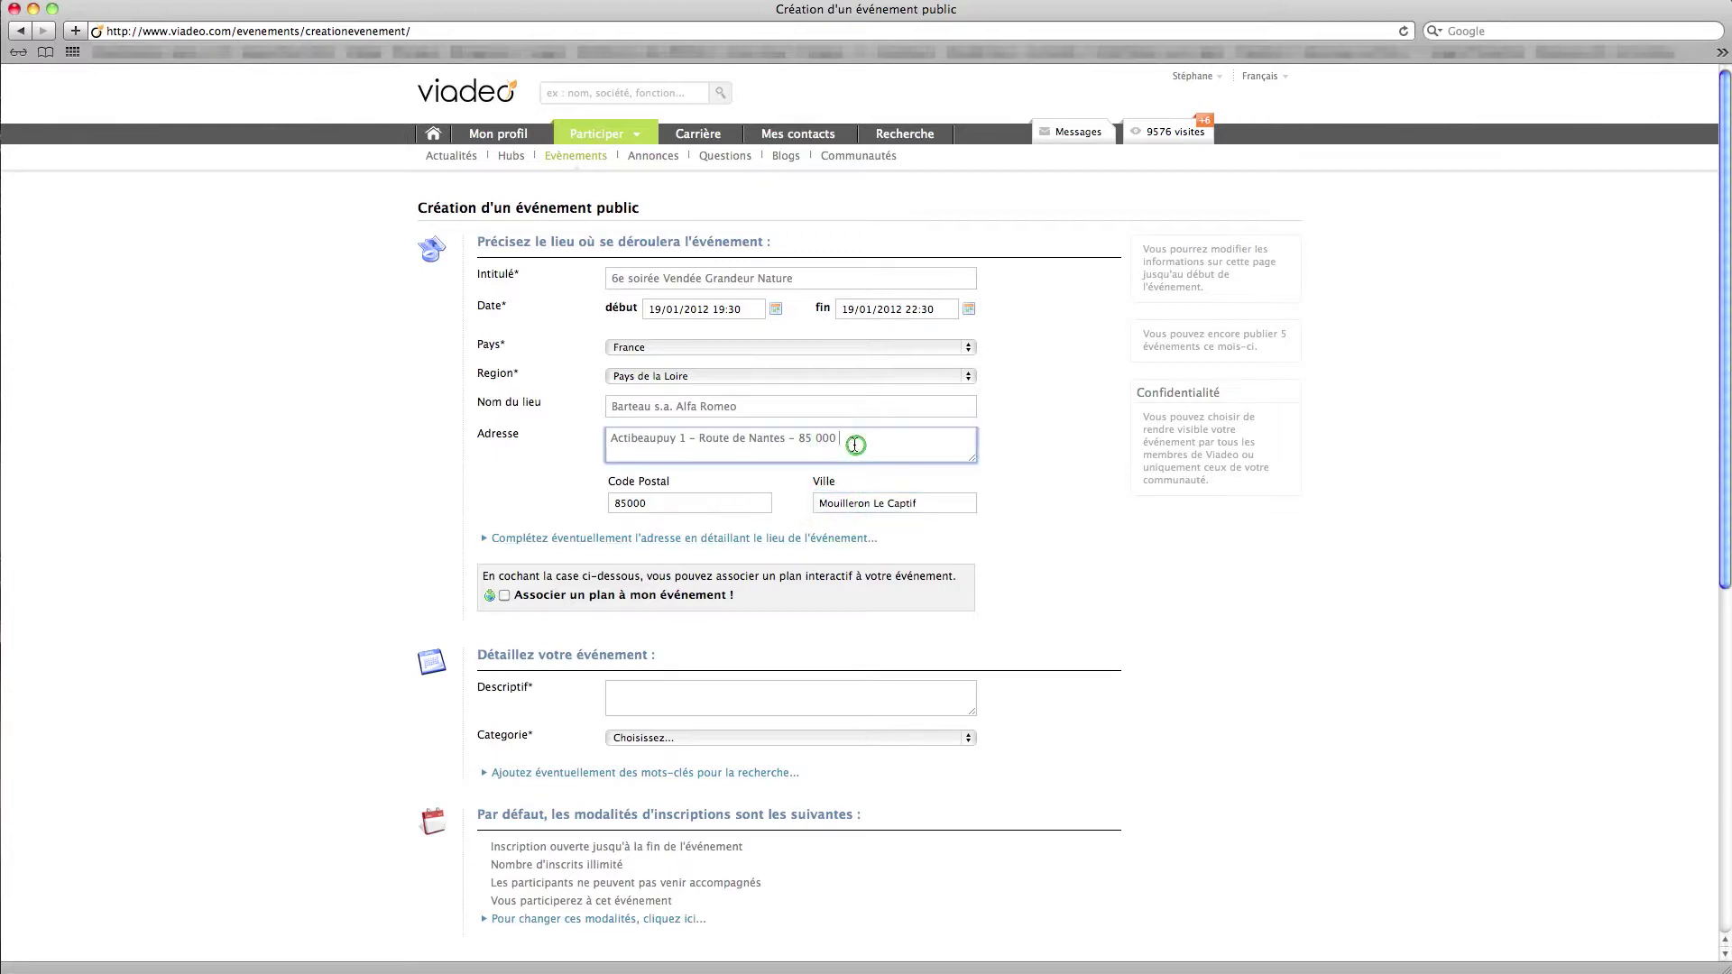
pyautogui.keyDown('shift'); pyautogui.click(785, 446); pyautogui.keyUp('shift')
pyautogui.press('BackSpace')
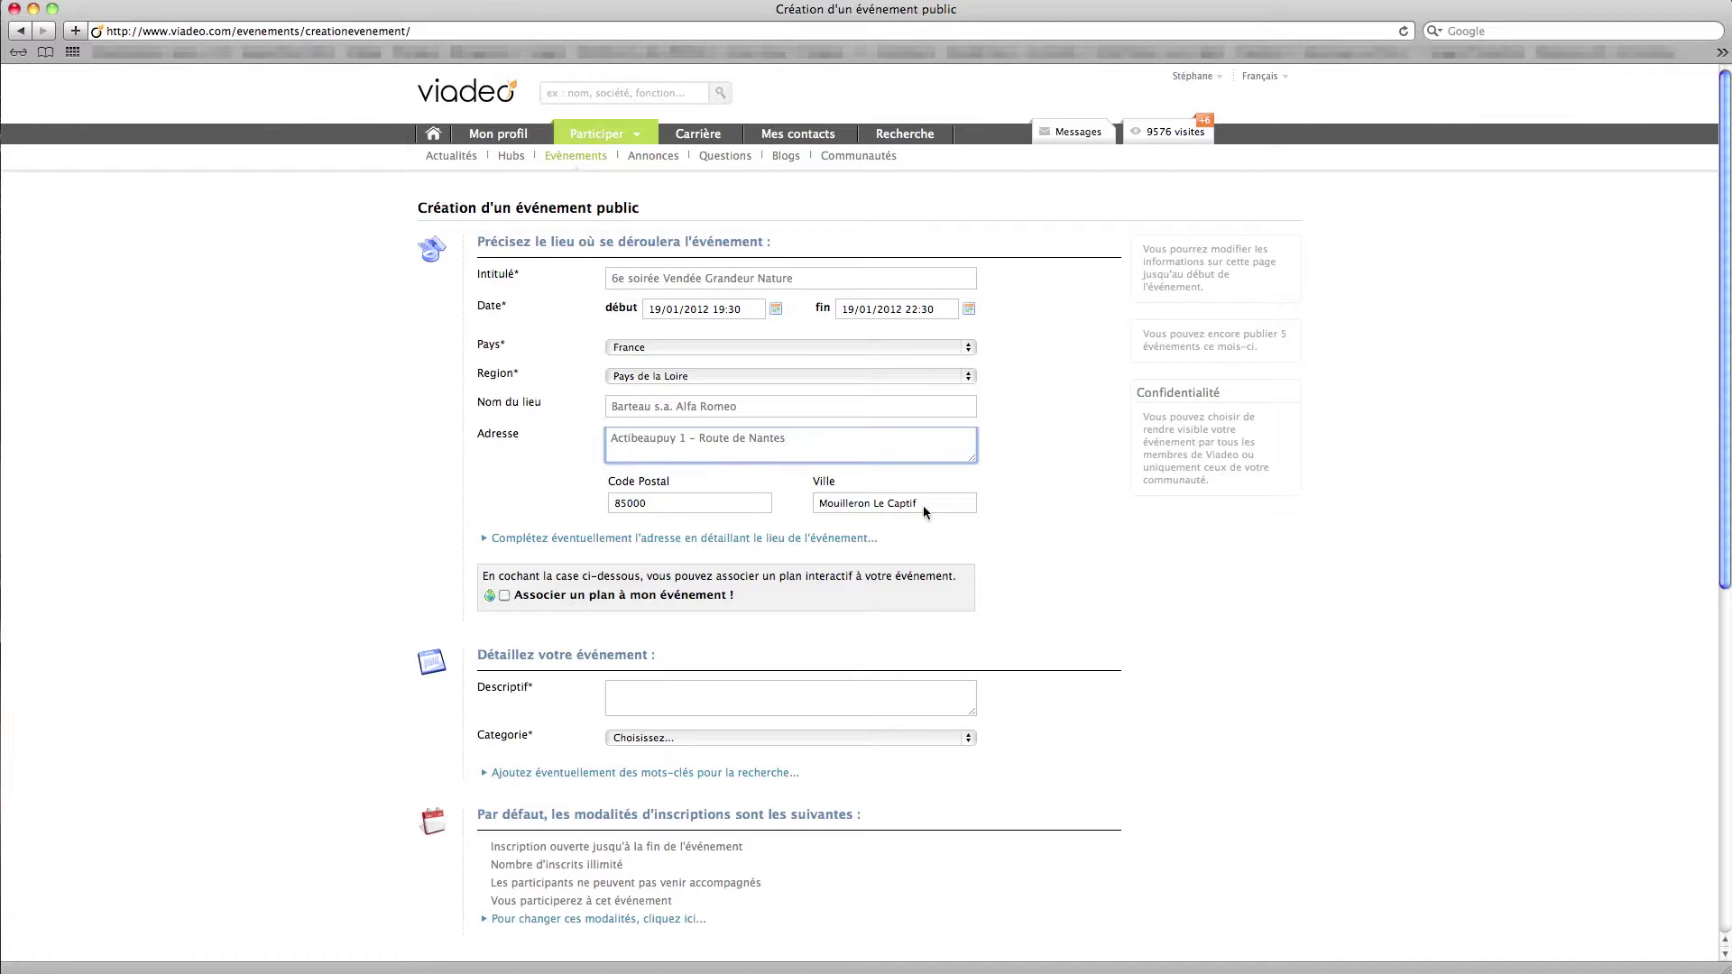
# - Expand the address details and fill in the Complément field with the latitude and longitude lines copied from Invitation 6.rtf
pyautogui.click(743, 541)
pyautogui.click(641, 565)
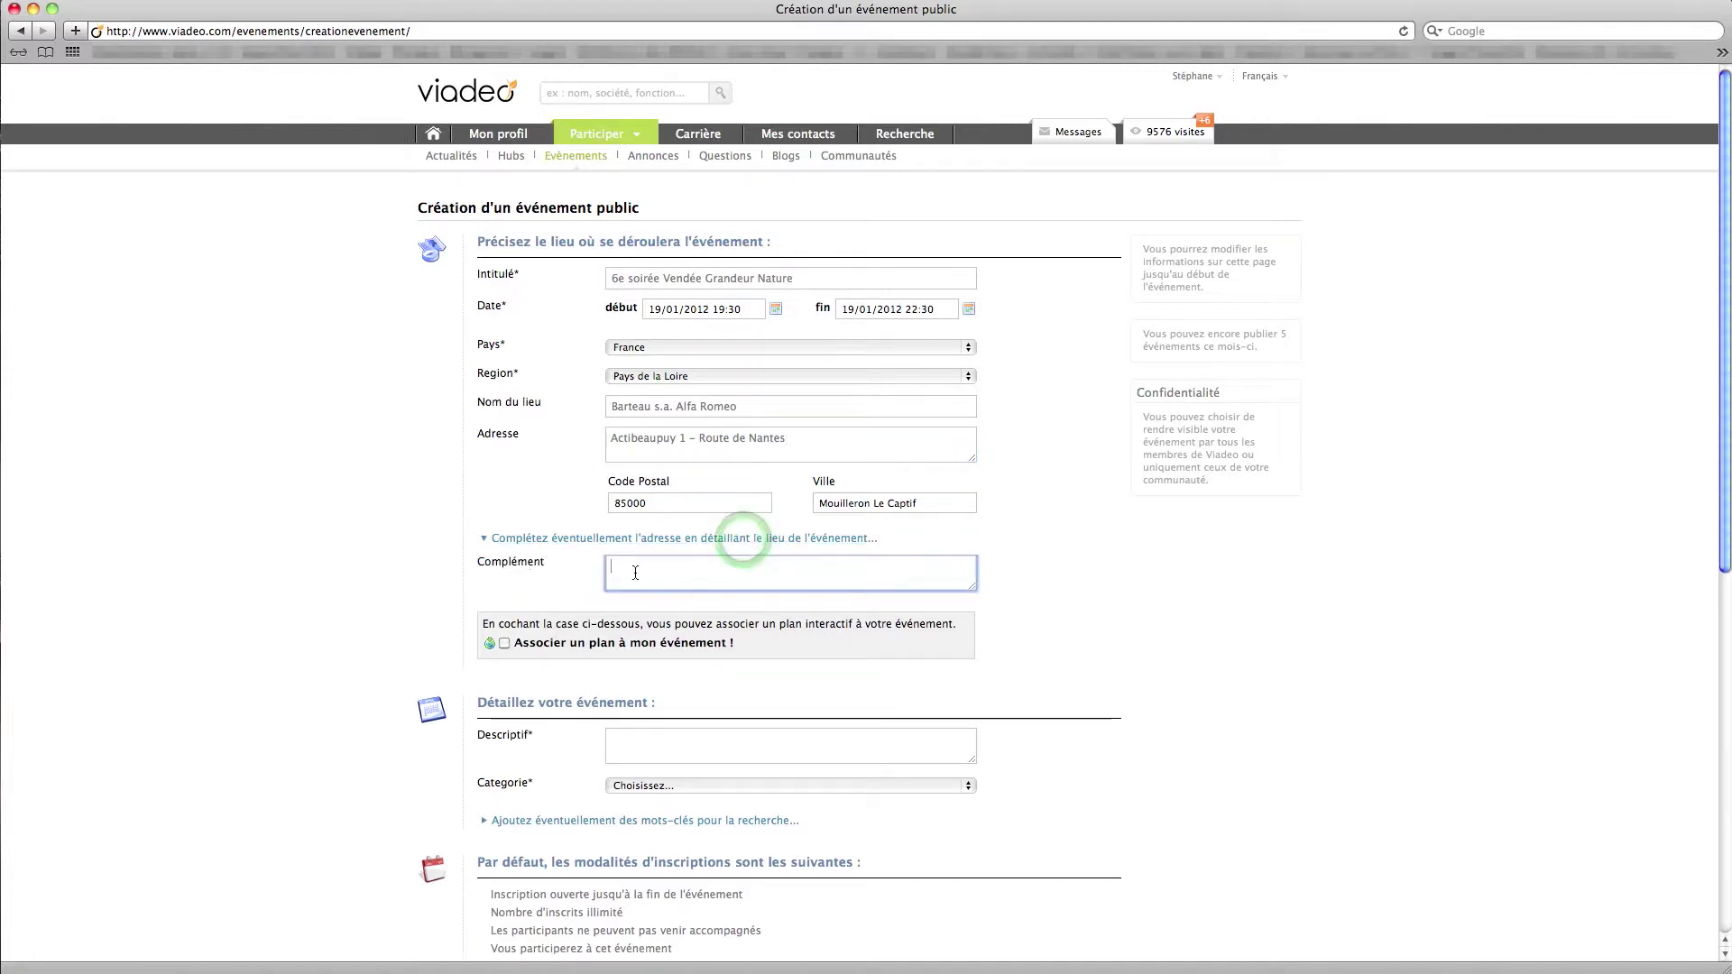
pyautogui.press('super+Tab')
pyautogui.scroll(-2, 471, 558)
pyautogui.moveTo(391, 729); pyautogui.dragTo(254, 719)
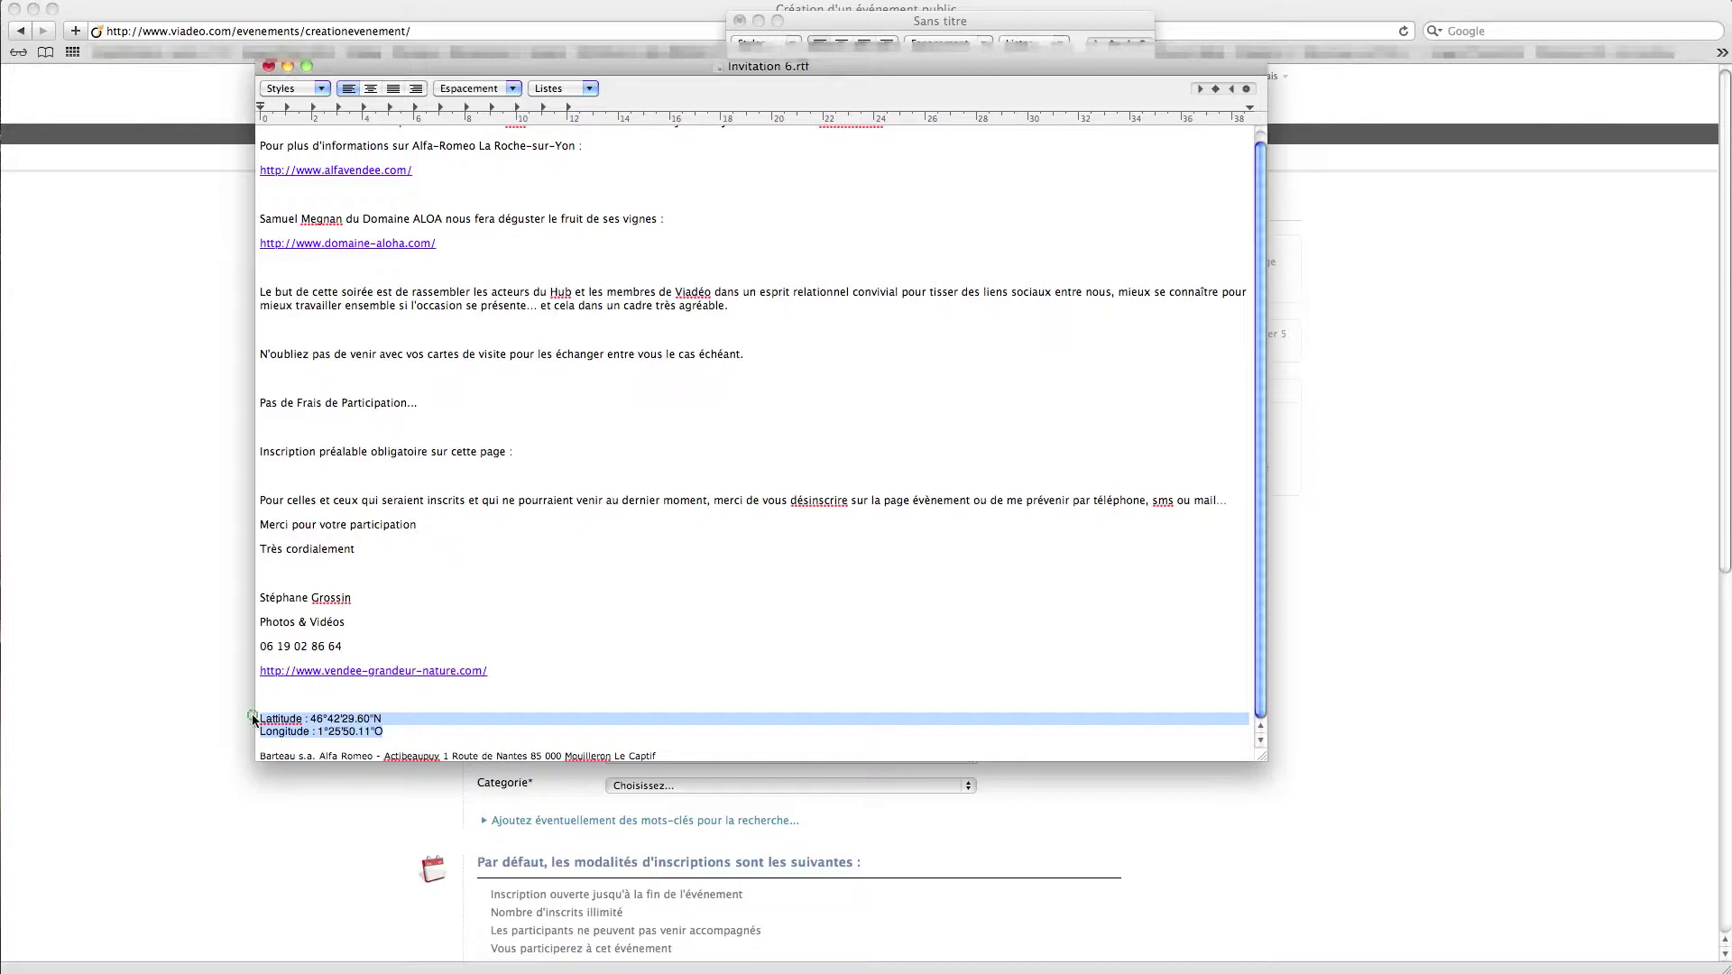
pyautogui.press('super+Tab')
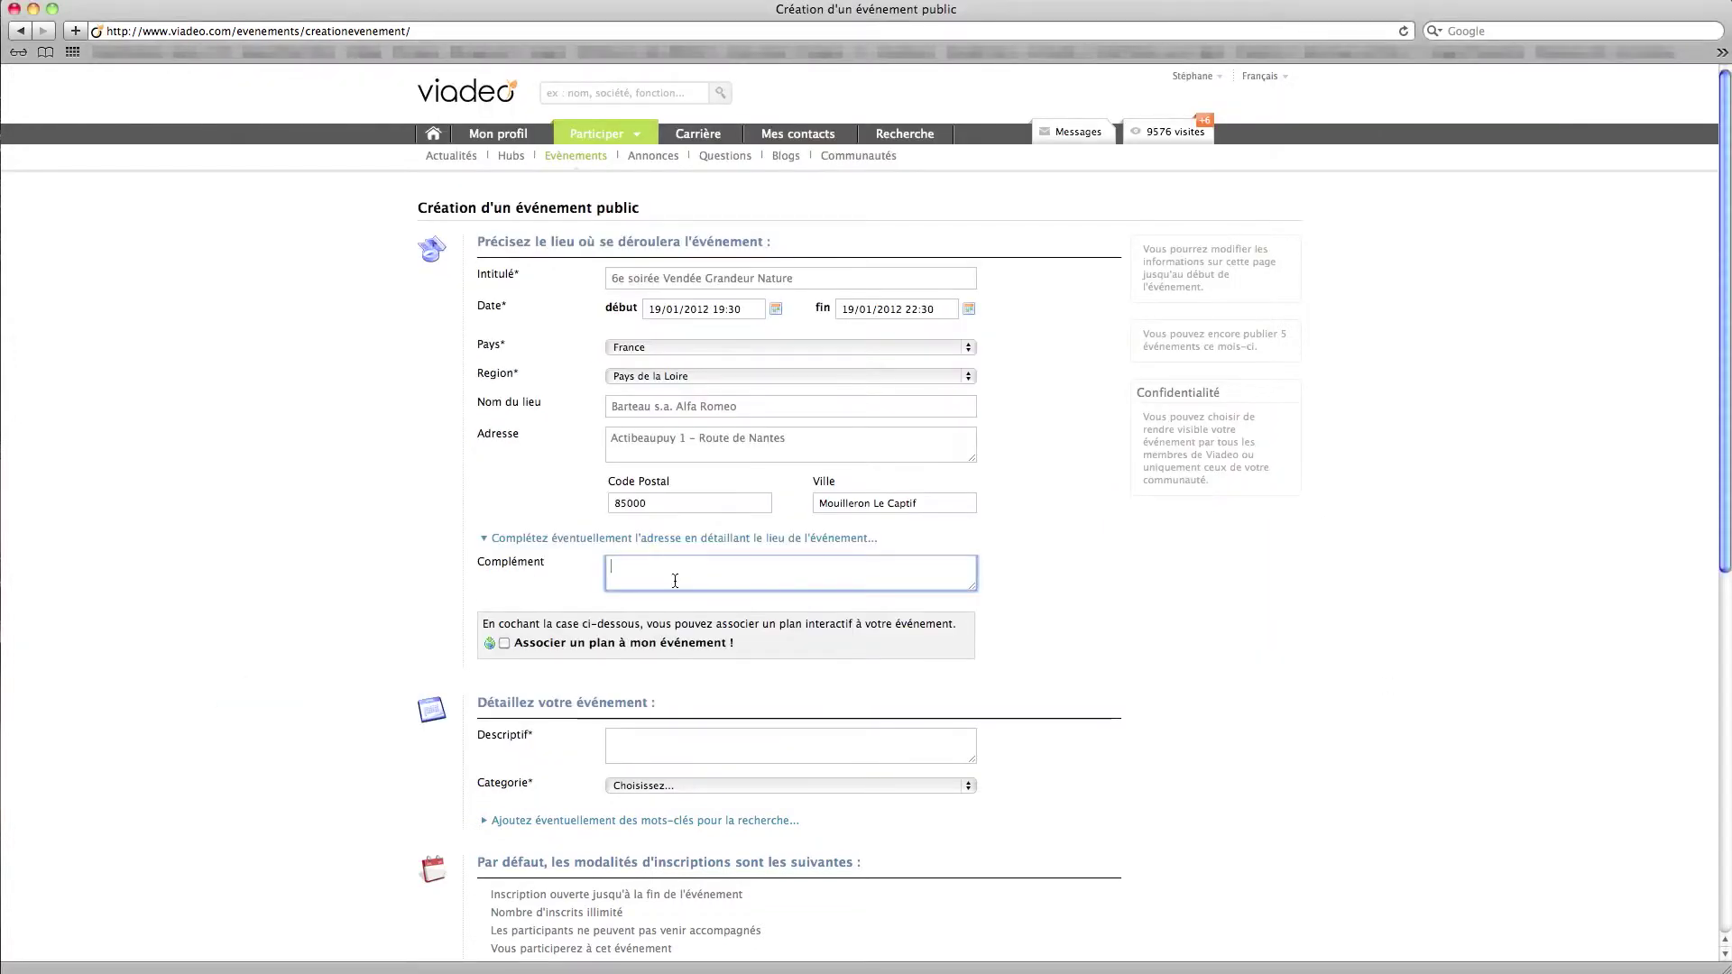
pyautogui.press('super+v')
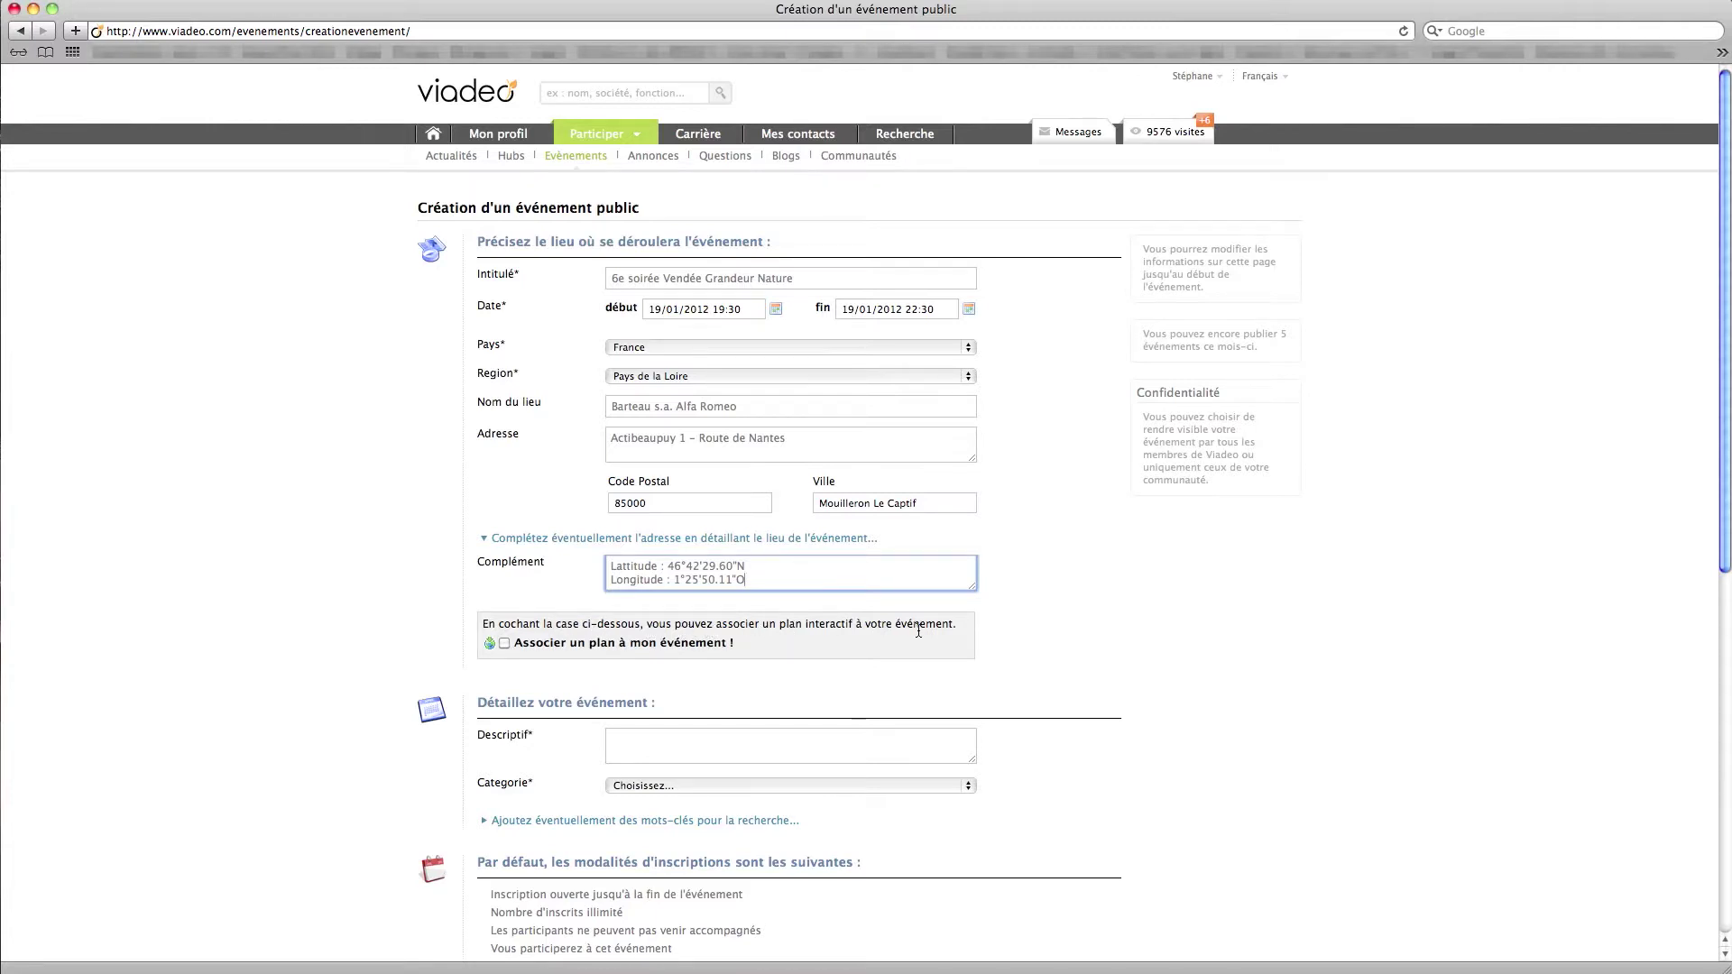
# - Associate an interactive map with the event and switch the map to Satellite view
pyautogui.click(504, 644)
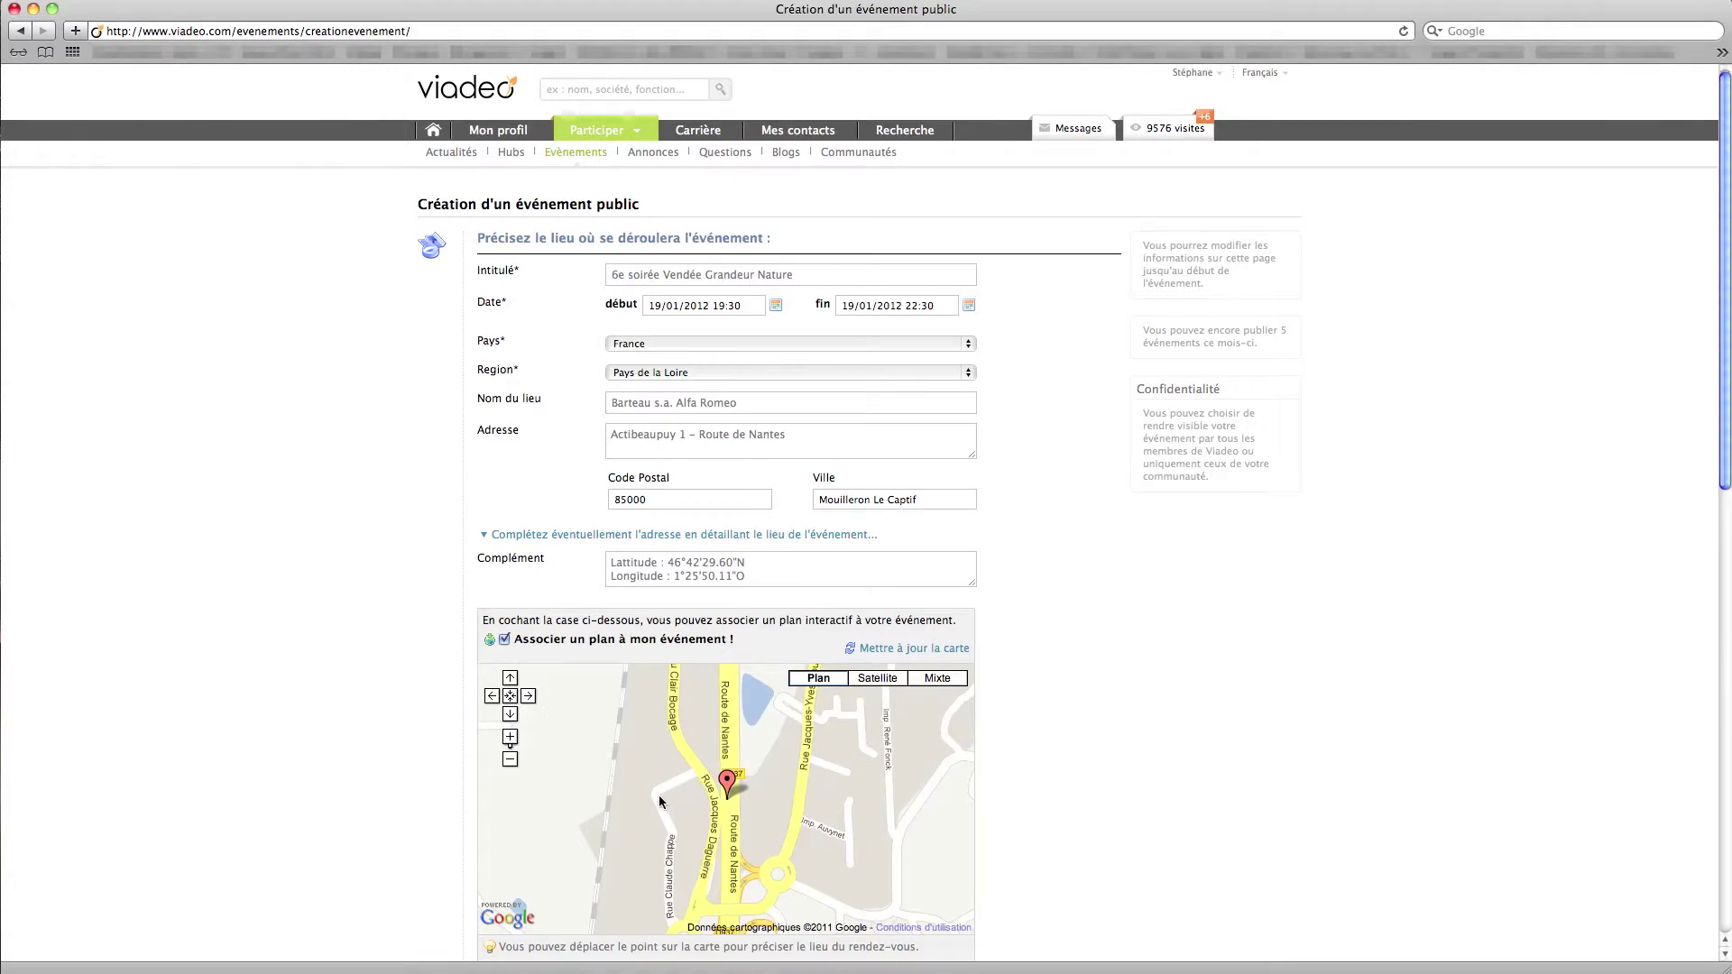
pyautogui.scroll(-2, 1127, 788)
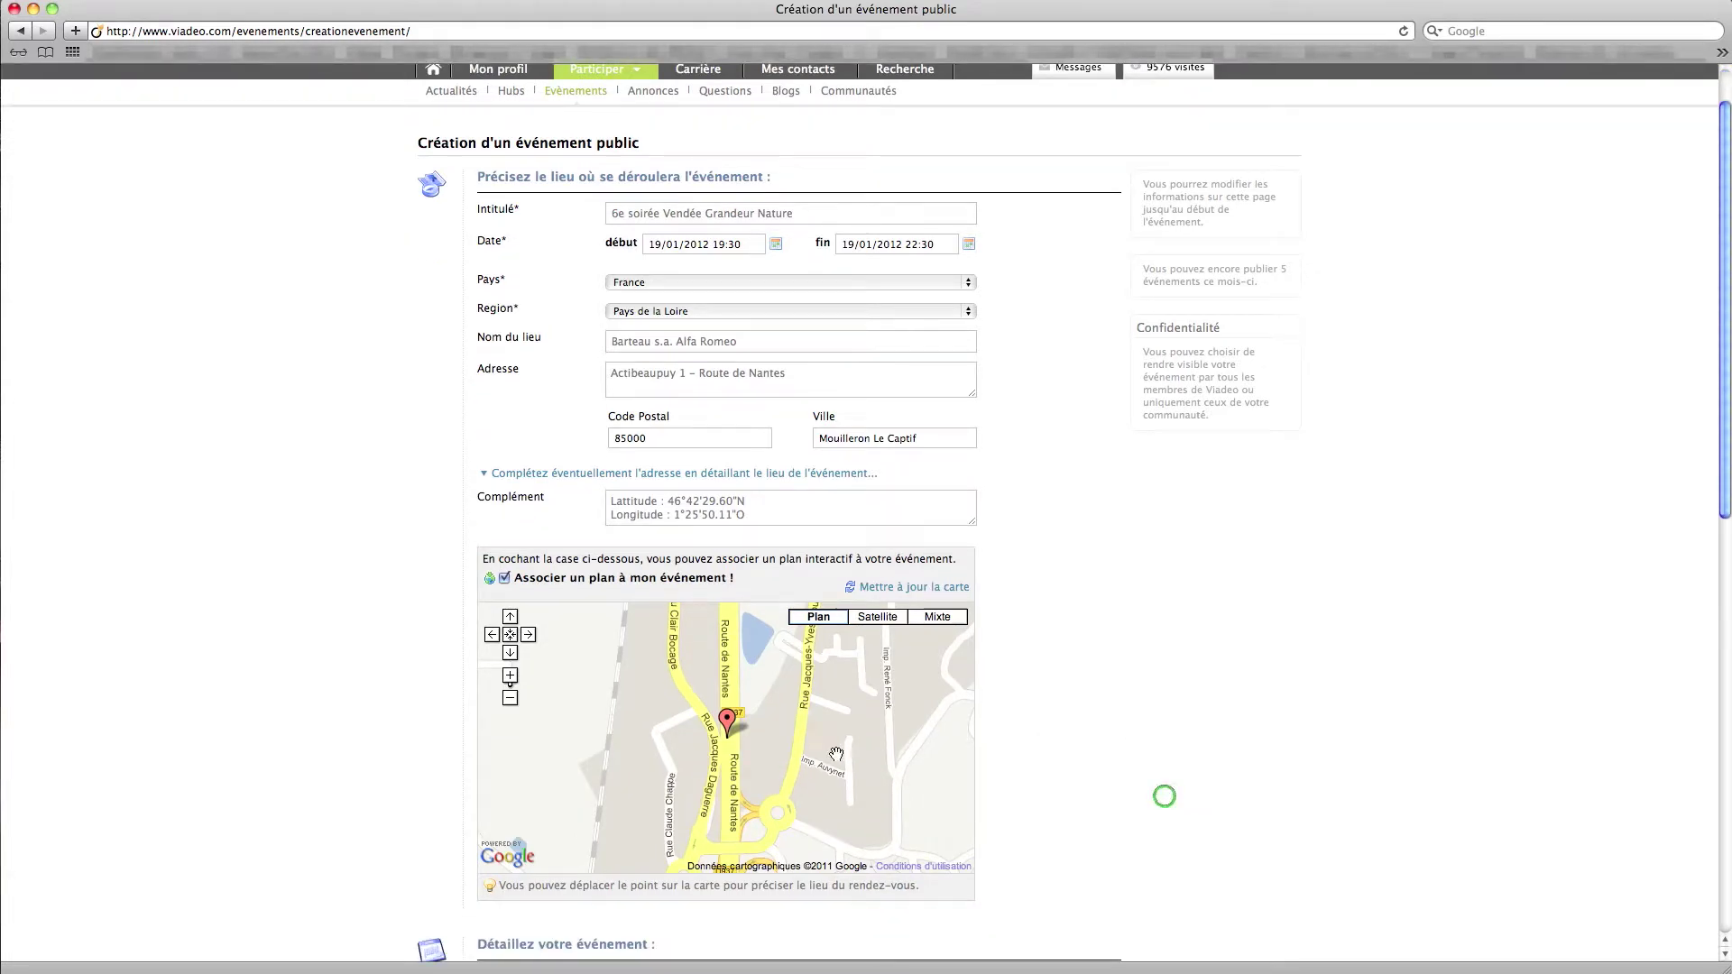
pyautogui.moveTo(823, 791)
pyautogui.mouseDown()
pyautogui.moveTo(764, 714)
pyautogui.moveTo(773, 768)
pyautogui.mouseUp()
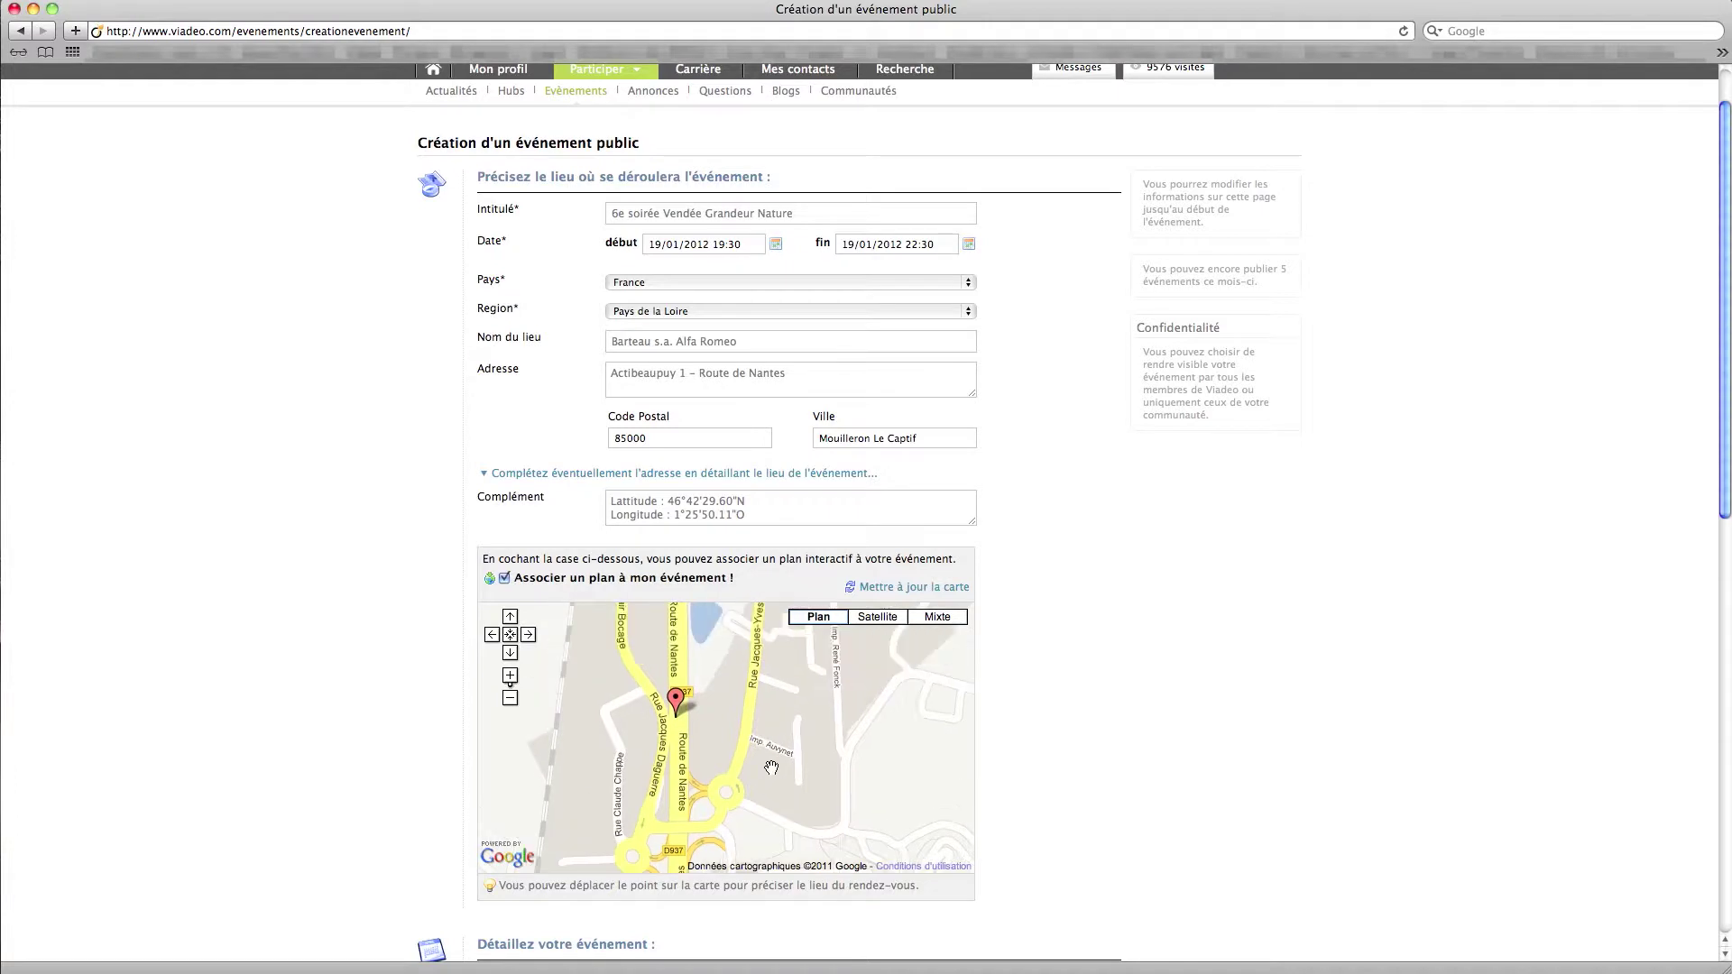
pyautogui.click(879, 619)
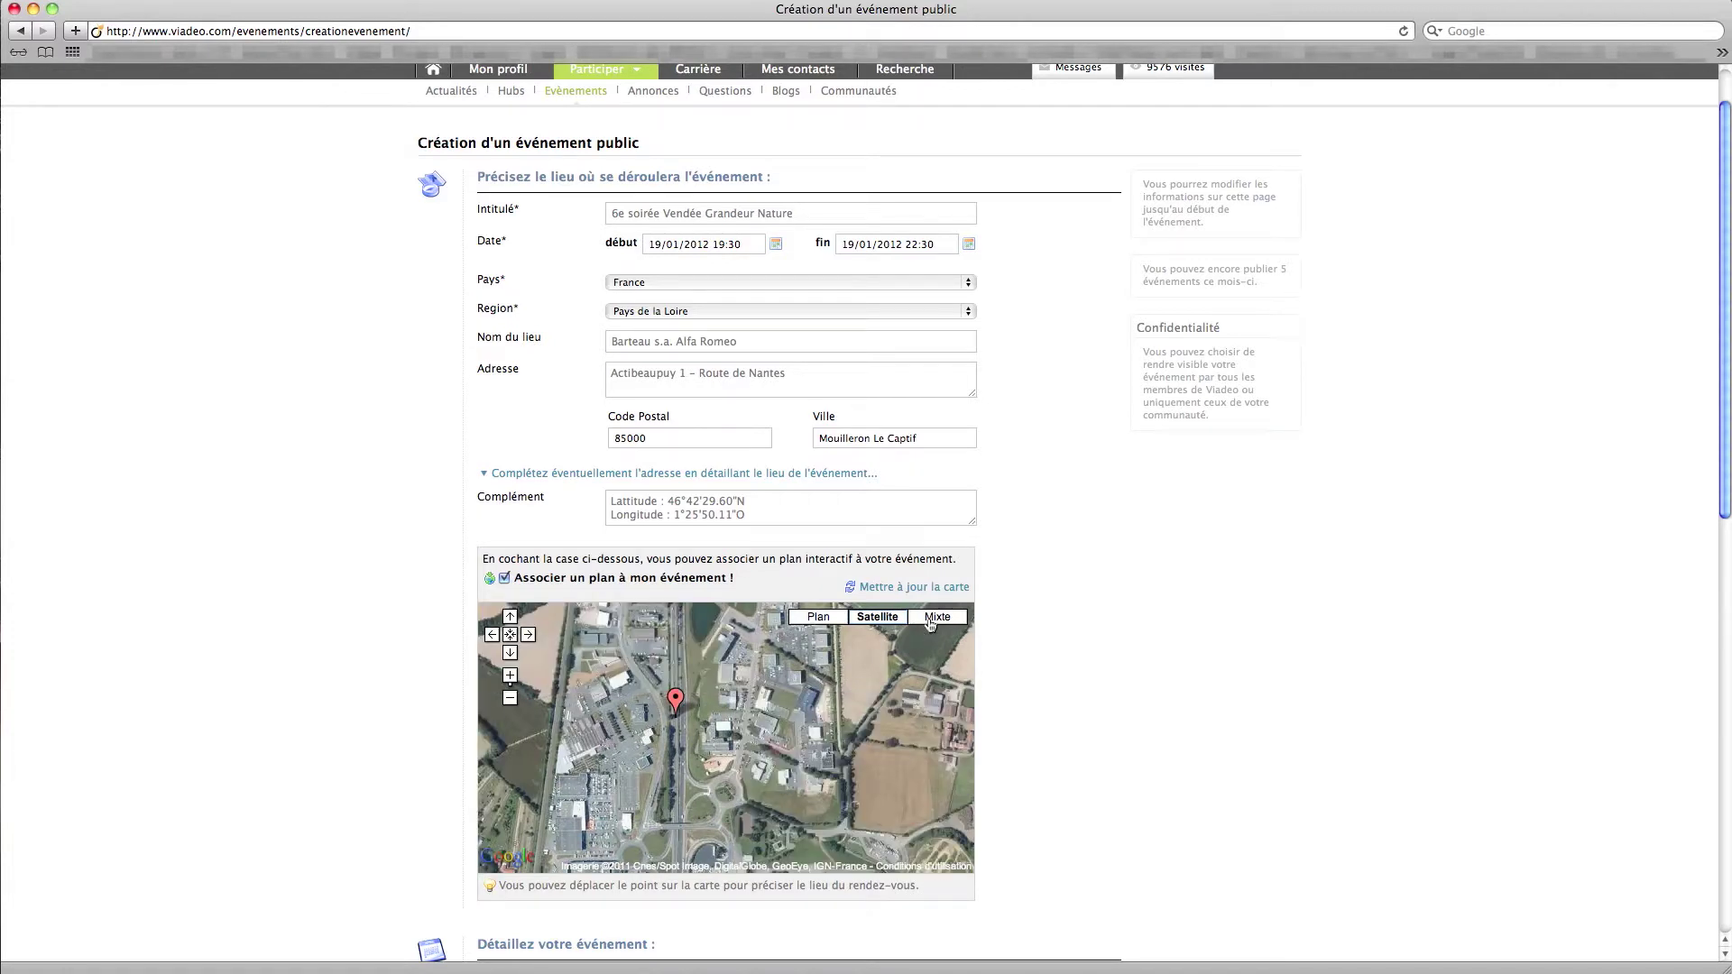
# - Reposition the map's red marker onto the dealership building at close range, with the surrounding roads left in view
pyautogui.moveTo(719, 701); pyautogui.dragTo(735, 771)
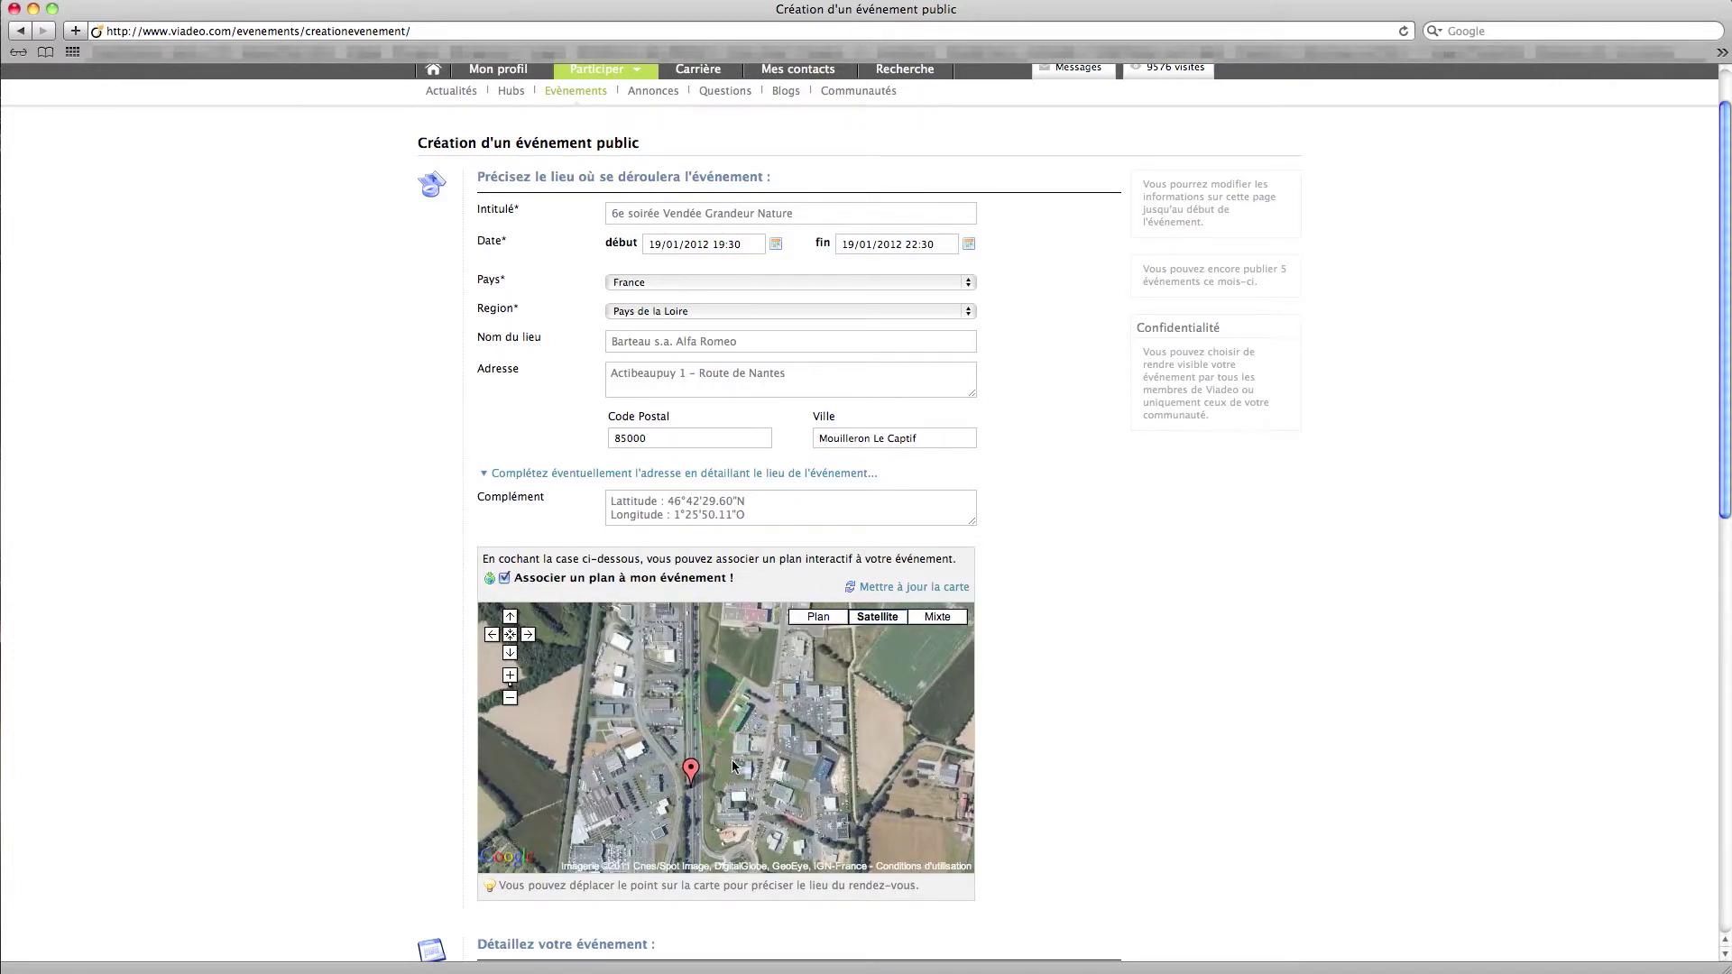
pyautogui.click(510, 674)
pyautogui.click(510, 675)
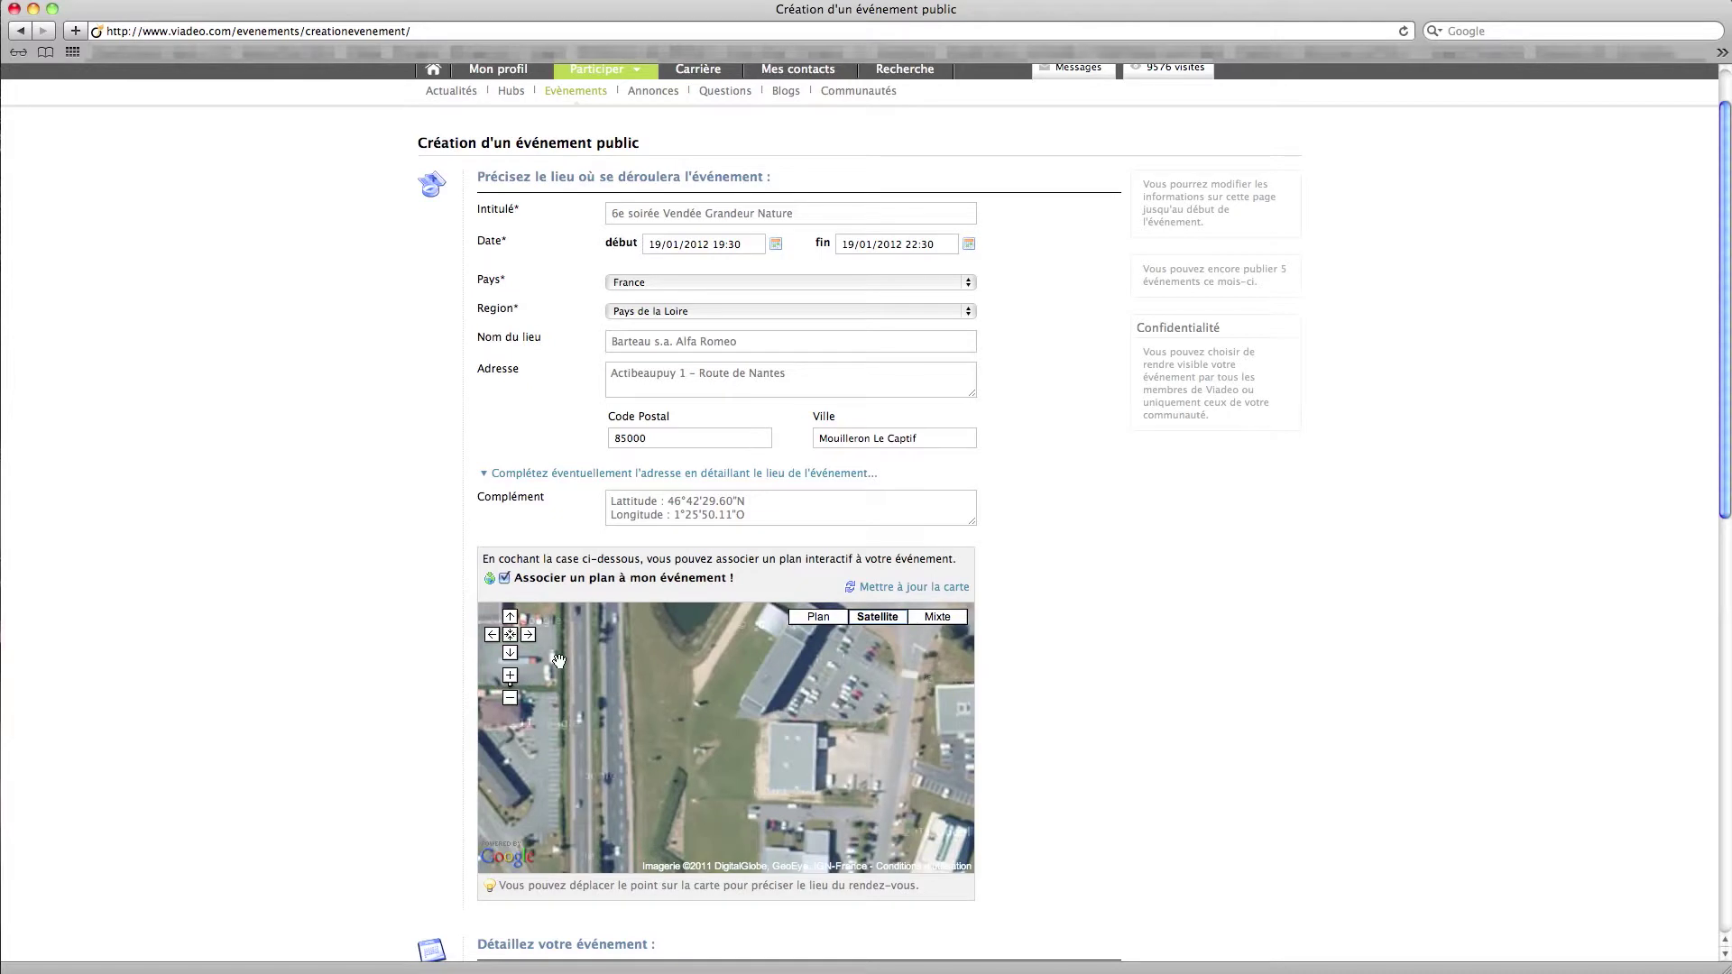
pyautogui.moveTo(560, 662); pyautogui.dragTo(781, 627)
pyautogui.moveTo(803, 830); pyautogui.dragTo(687, 639)
pyautogui.moveTo(783, 671)
pyautogui.mouseDown()
pyautogui.moveTo(799, 830)
pyautogui.moveTo(784, 659)
pyautogui.moveTo(791, 797)
pyautogui.mouseUp()
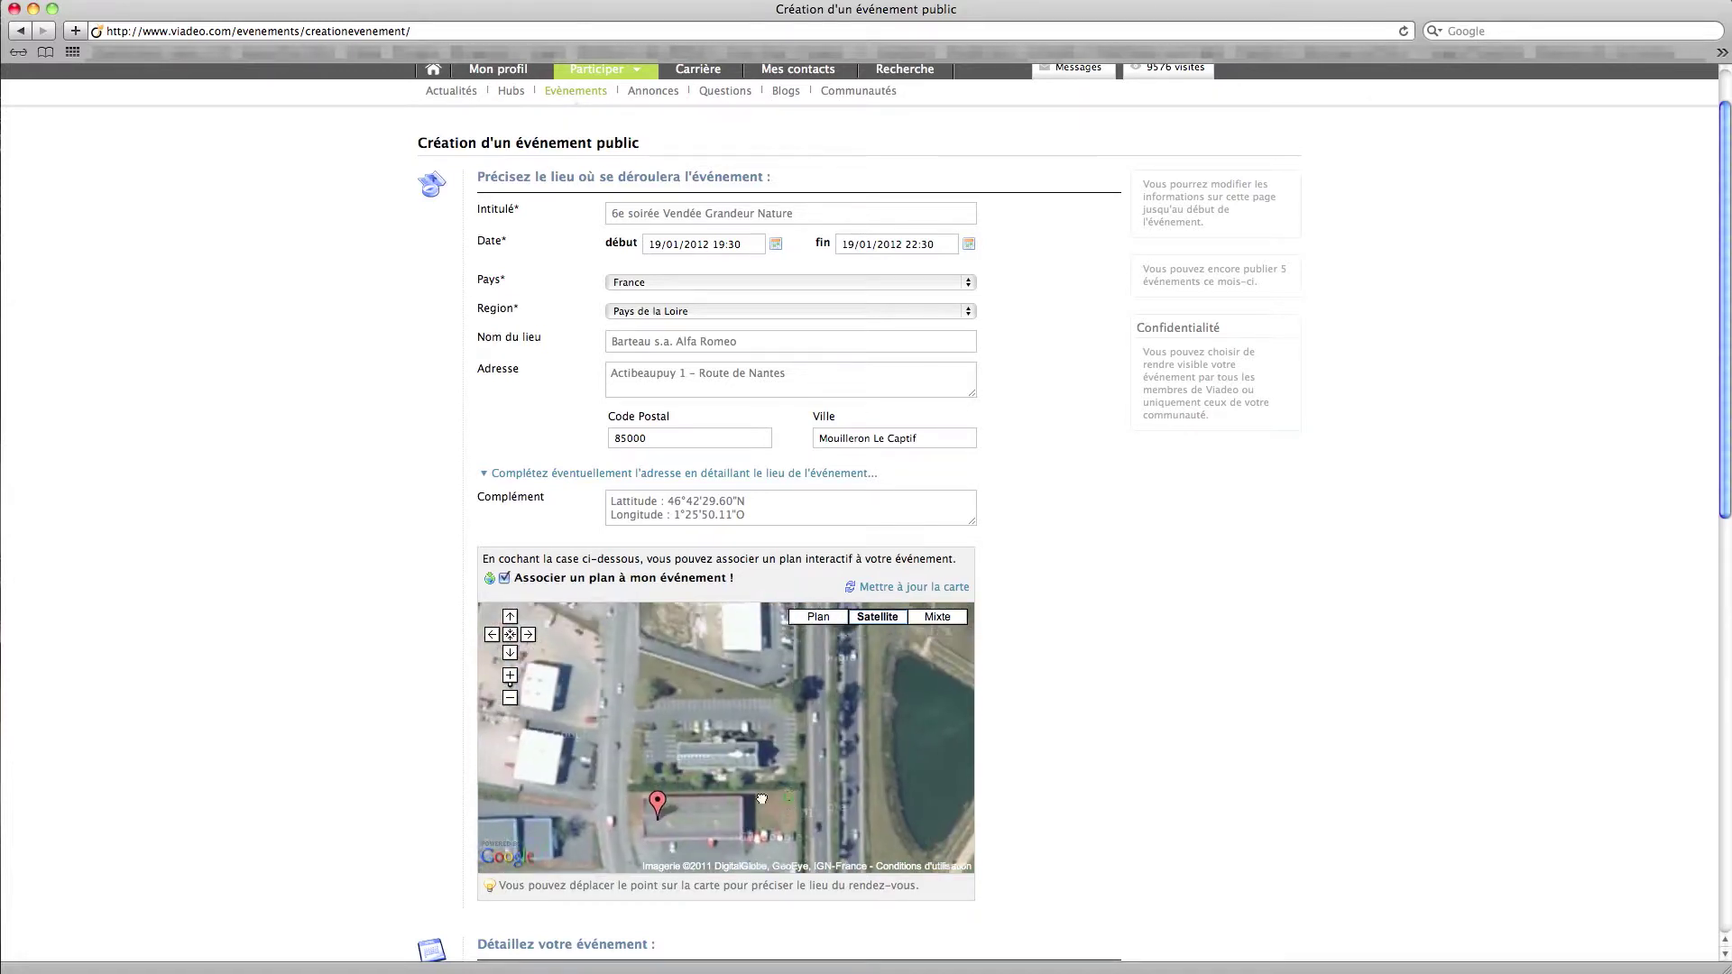
pyautogui.moveTo(660, 800); pyautogui.dragTo(722, 676)
pyautogui.moveTo(781, 731); pyautogui.dragTo(794, 893)
pyautogui.moveTo(729, 844)
pyautogui.mouseDown()
pyautogui.moveTo(763, 838)
pyautogui.moveTo(735, 834)
pyautogui.moveTo(726, 676)
pyautogui.mouseUp()
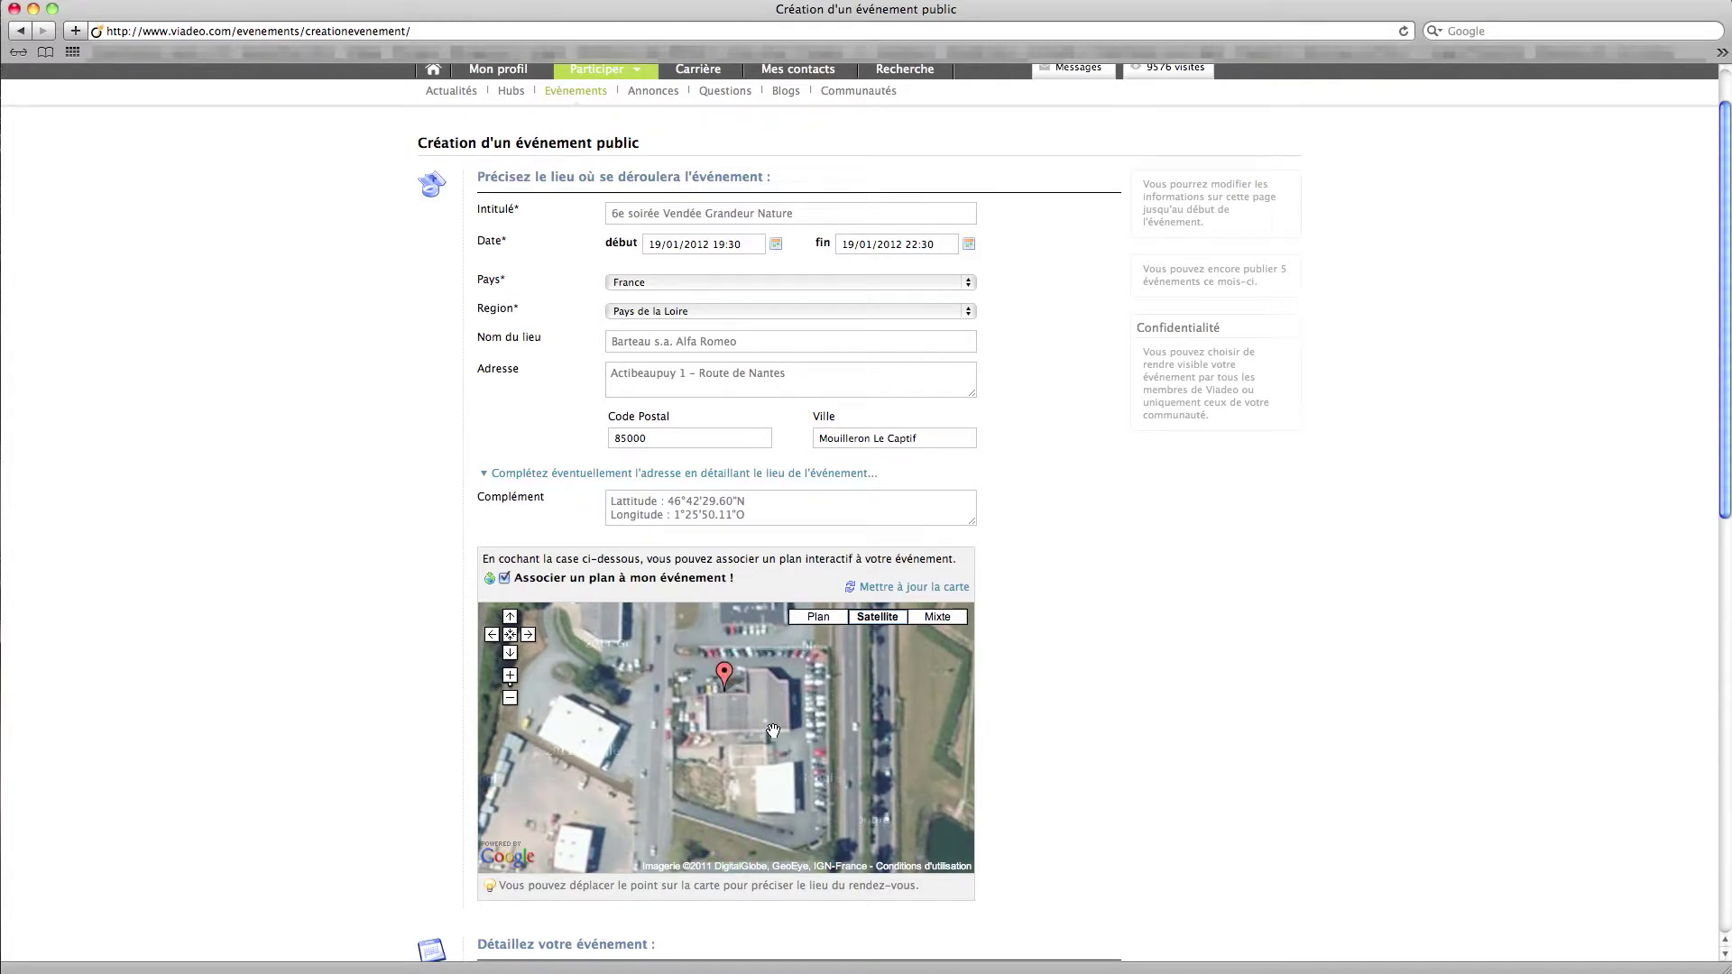
pyautogui.moveTo(781, 712); pyautogui.dragTo(783, 699)
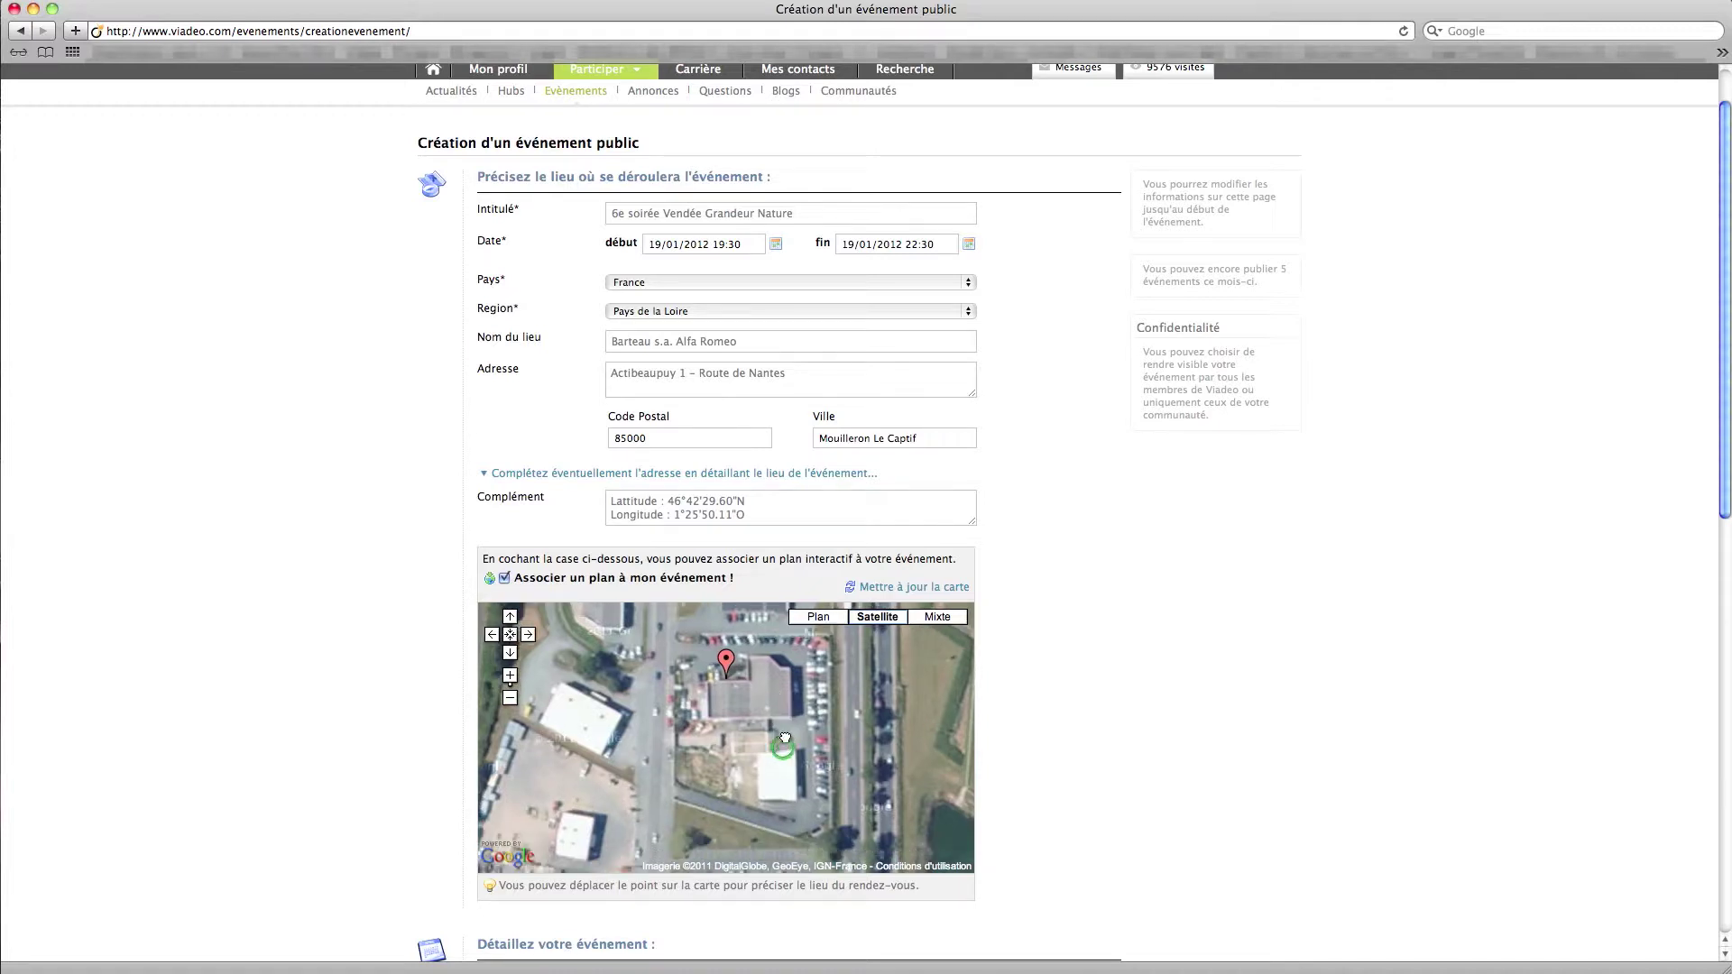
pyautogui.click(513, 699)
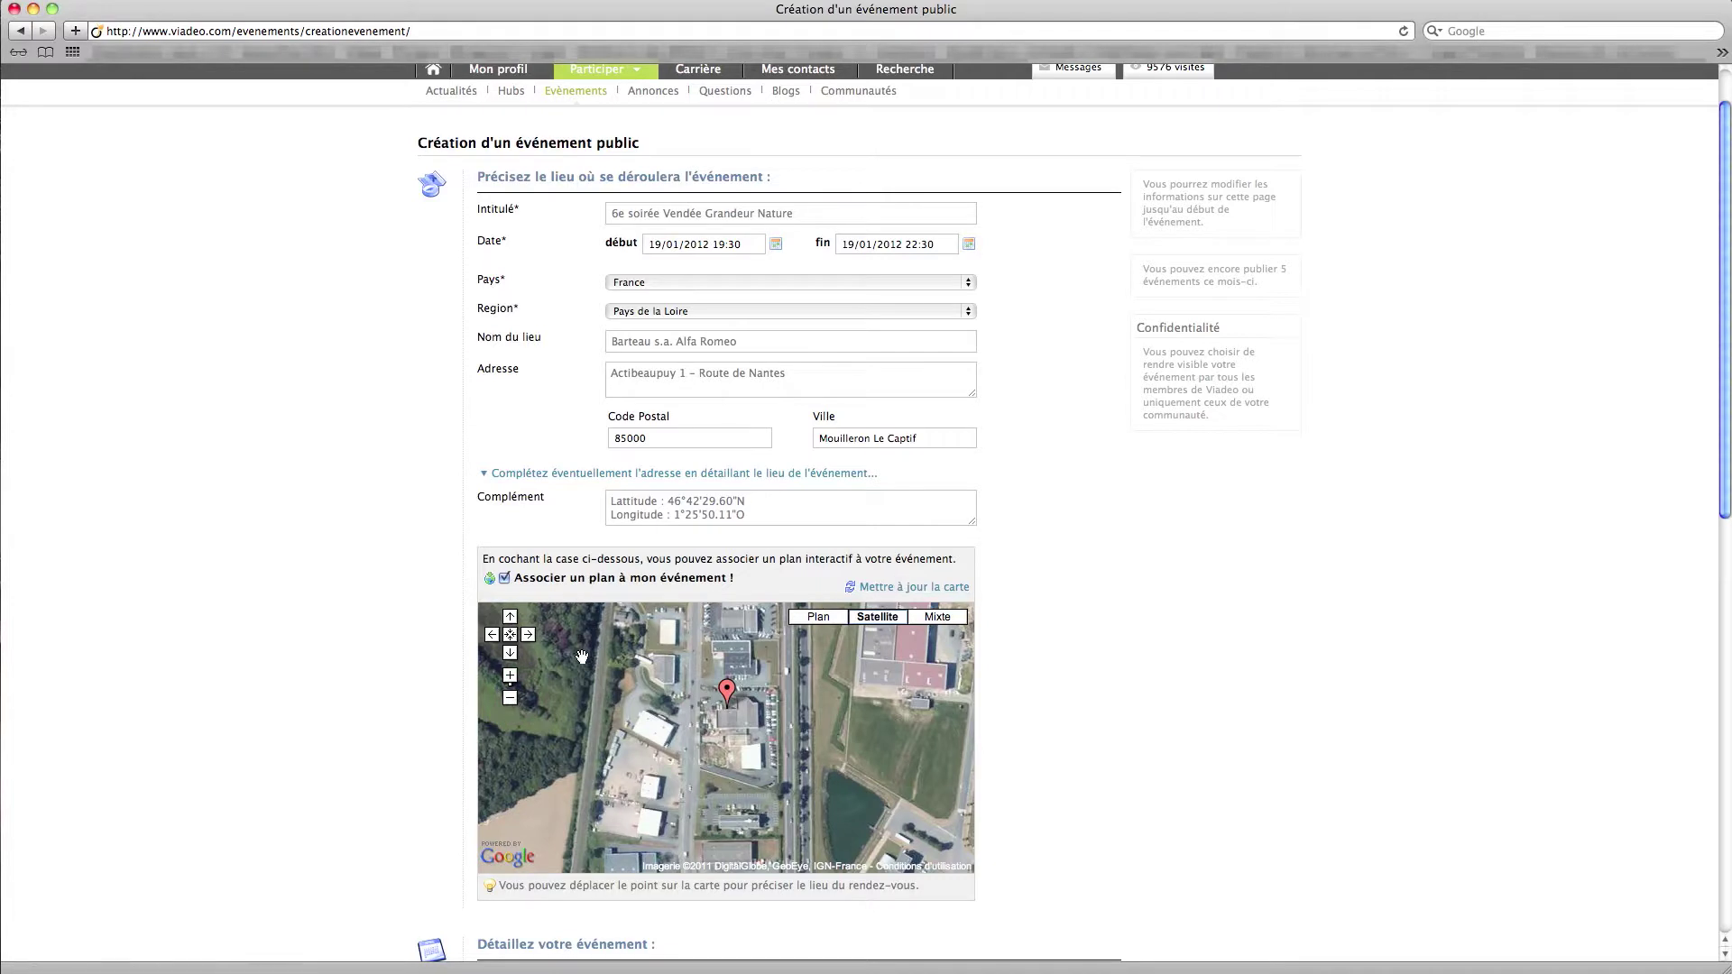
# - Fill in the Descriptif field with the invitation text from Invitation 6.rtf, from the opening line through the vendee-grandeur-nature.com link
pyautogui.scroll(-5, 582, 656)
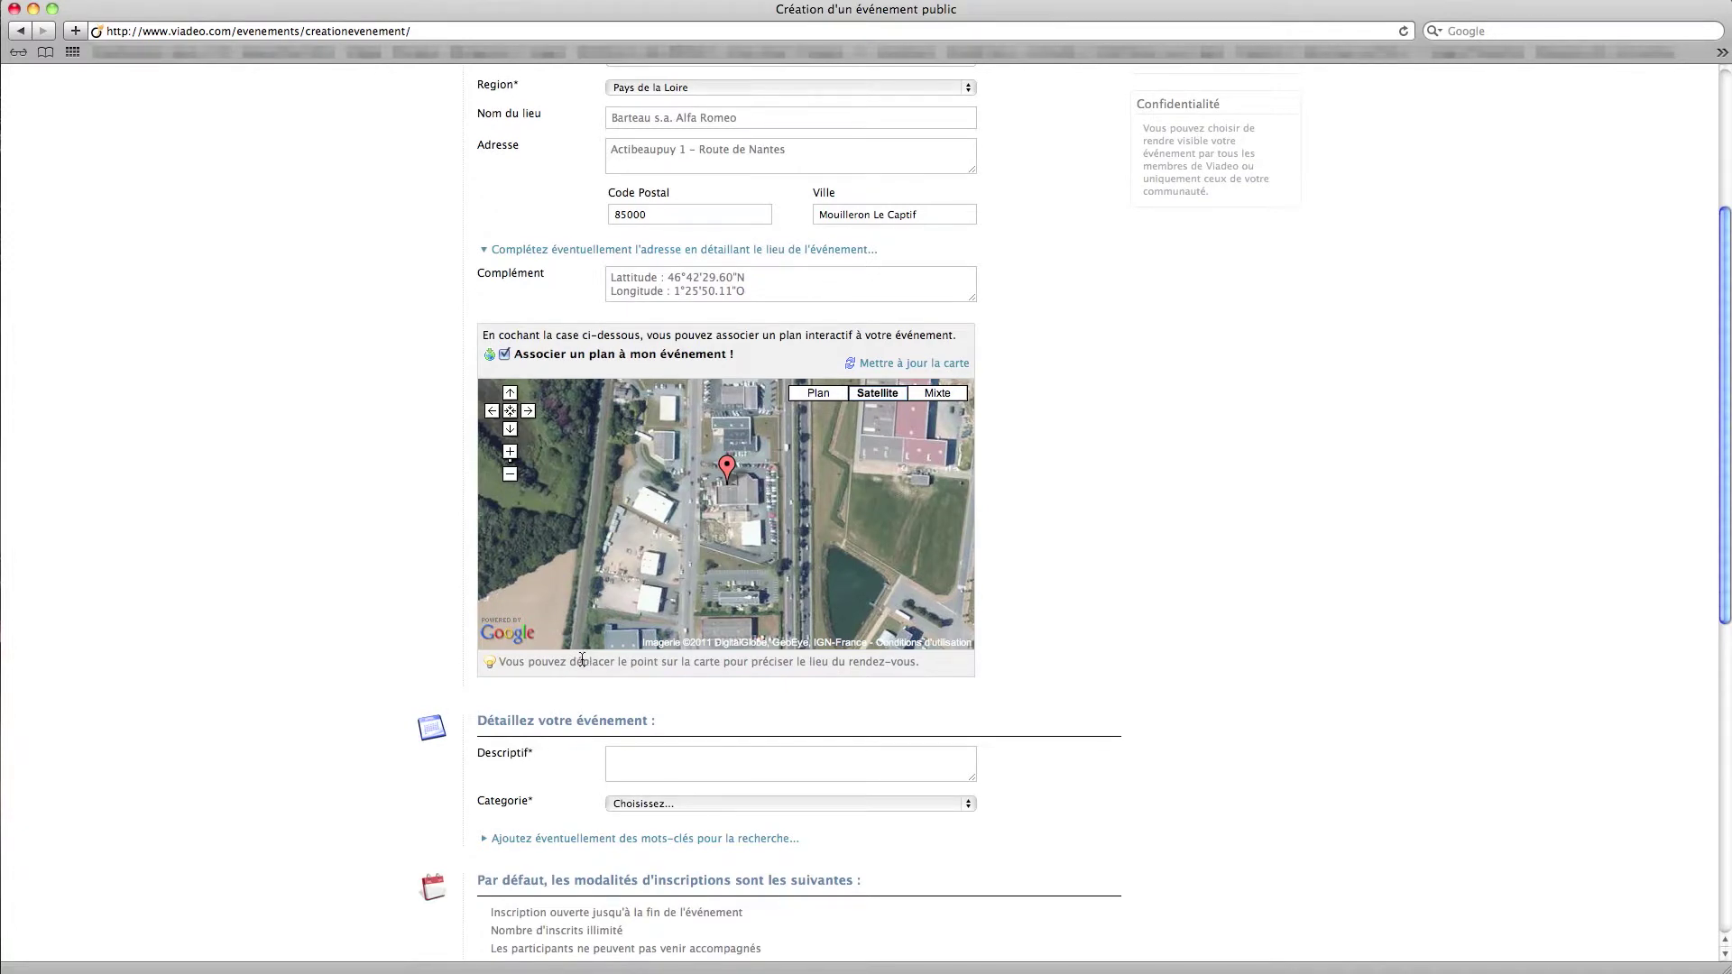
pyautogui.scroll(-1, 582, 657)
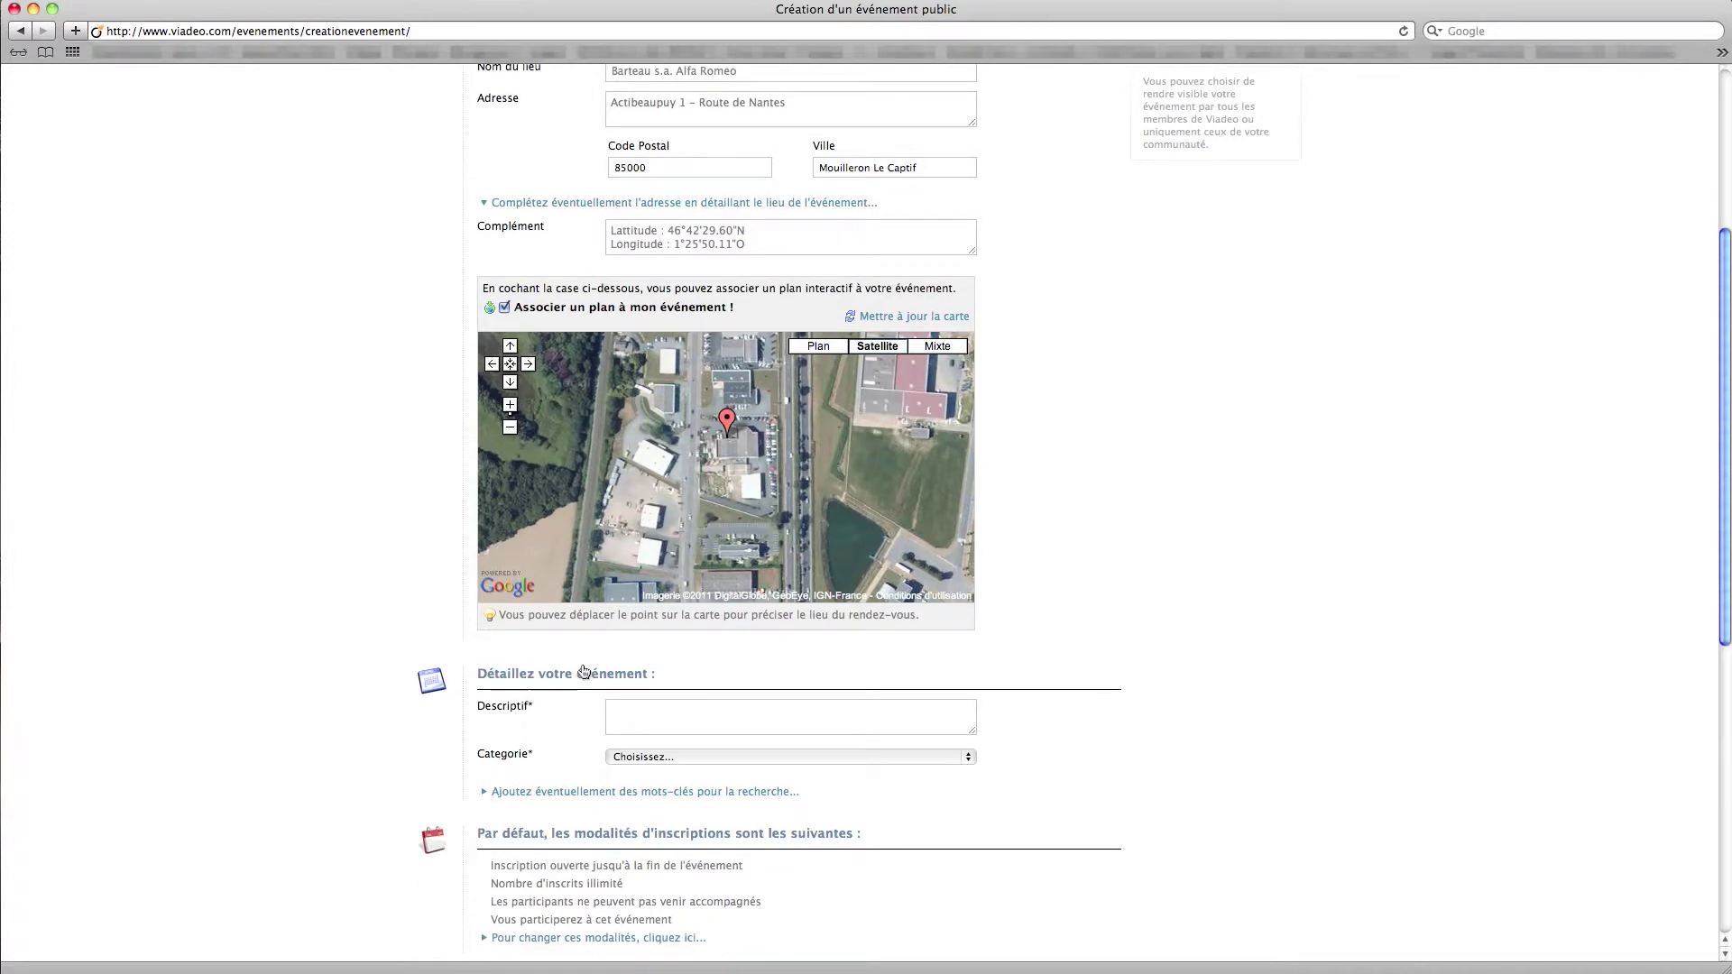
pyautogui.scroll(-4, 582, 668)
pyautogui.click(654, 565)
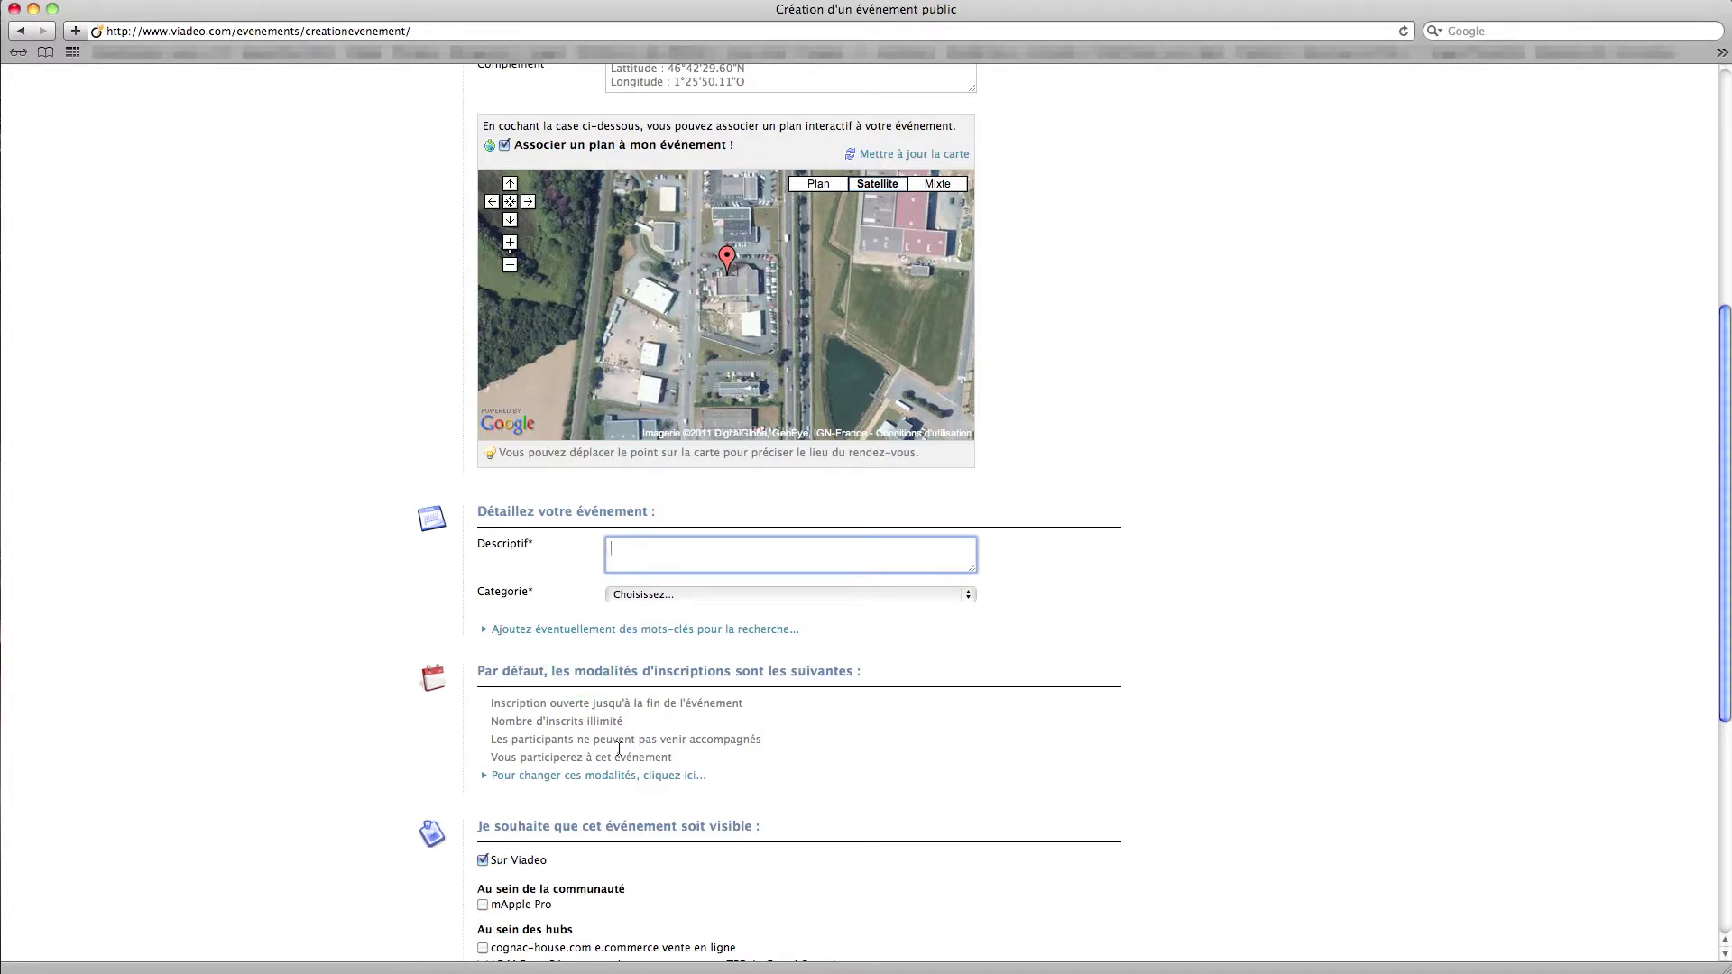
pyautogui.press('super+Tab')
pyautogui.scroll(1, 371, 277)
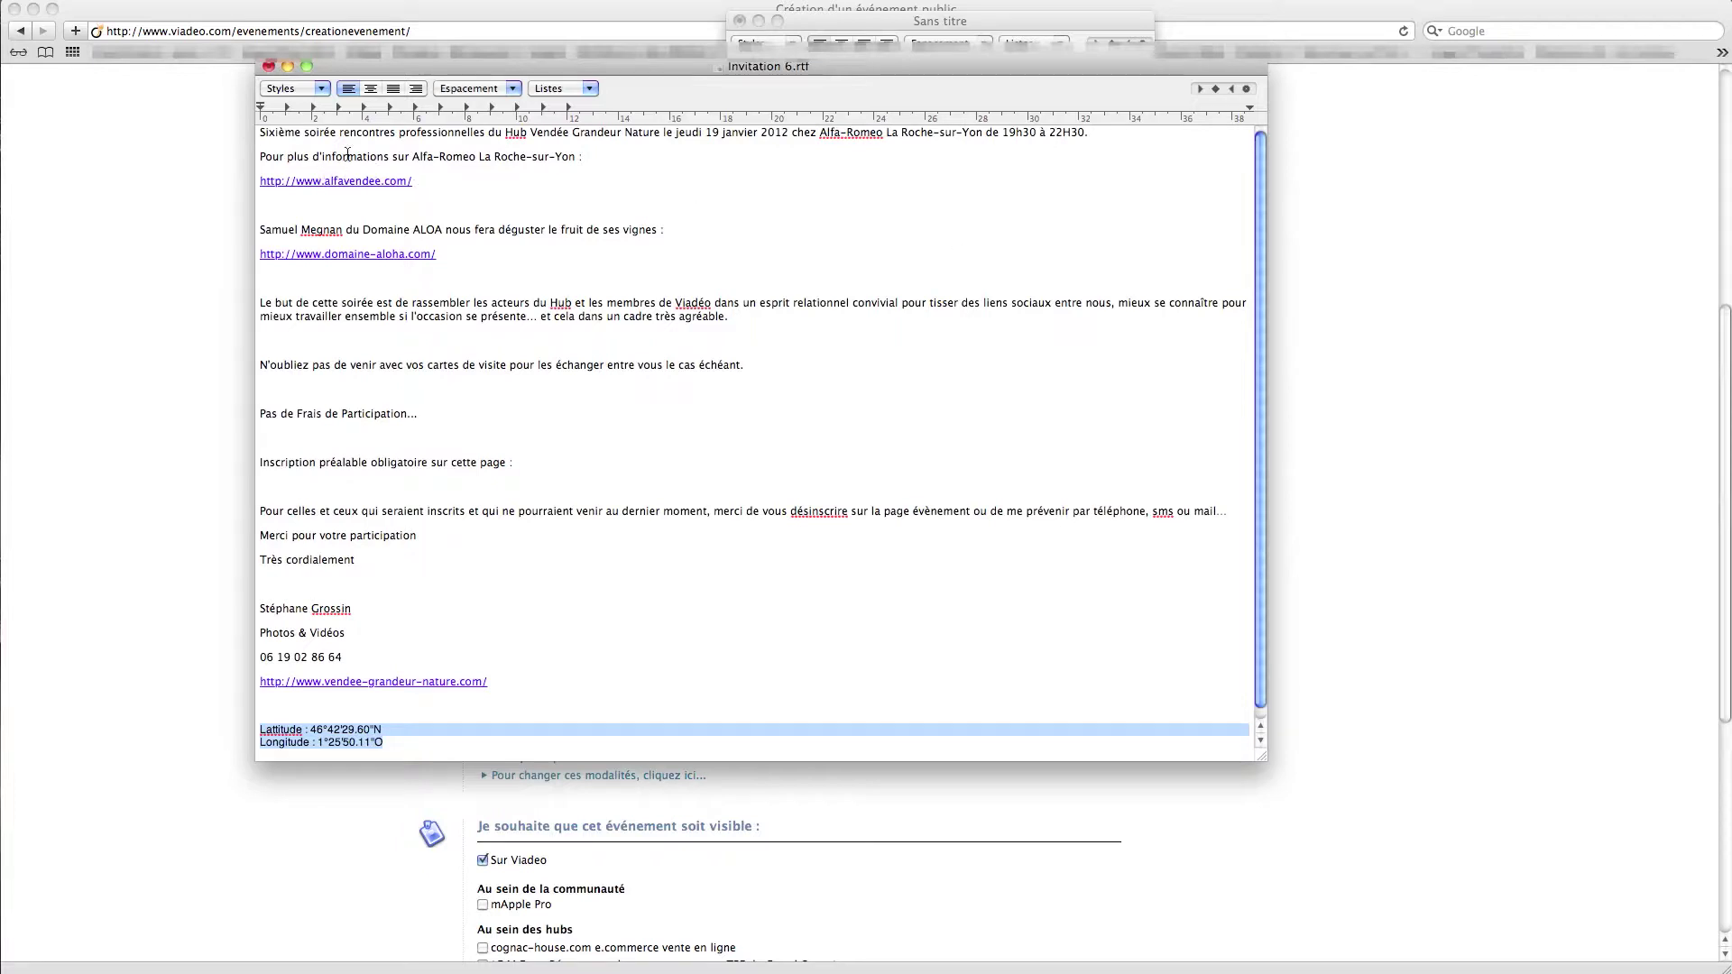
pyautogui.moveTo(257, 134); pyautogui.dragTo(231, 714)
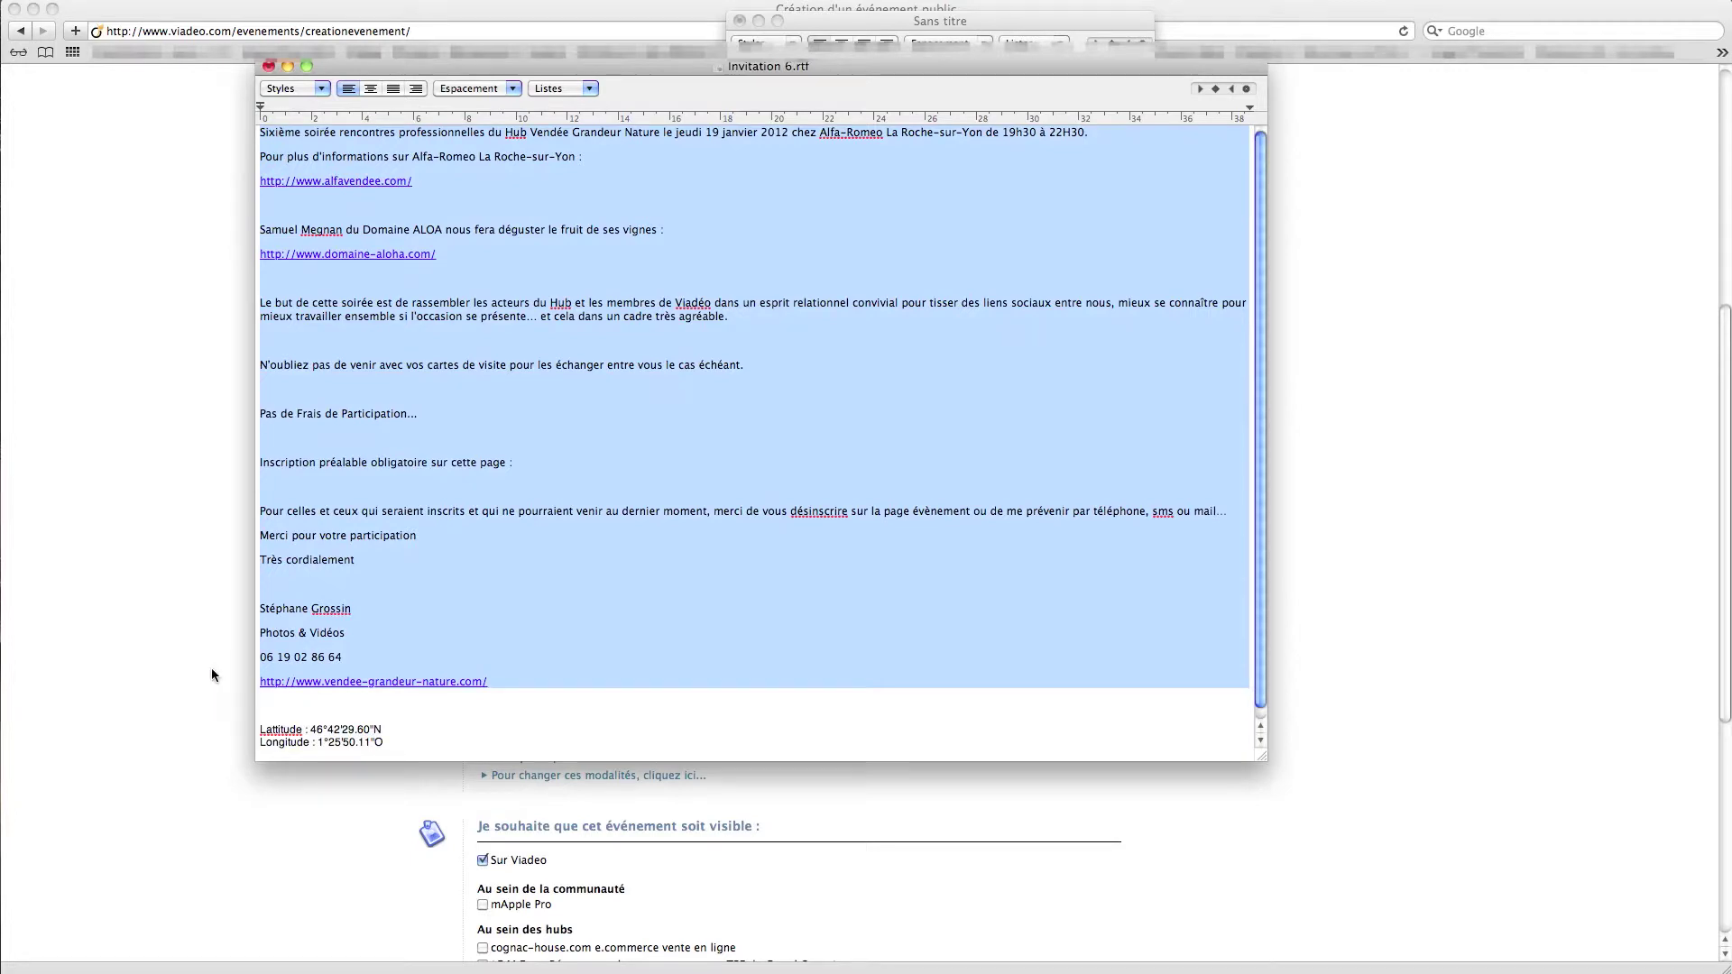
pyautogui.press('super+Tab')
pyautogui.press('super+v')
pyautogui.press('BackSpace')
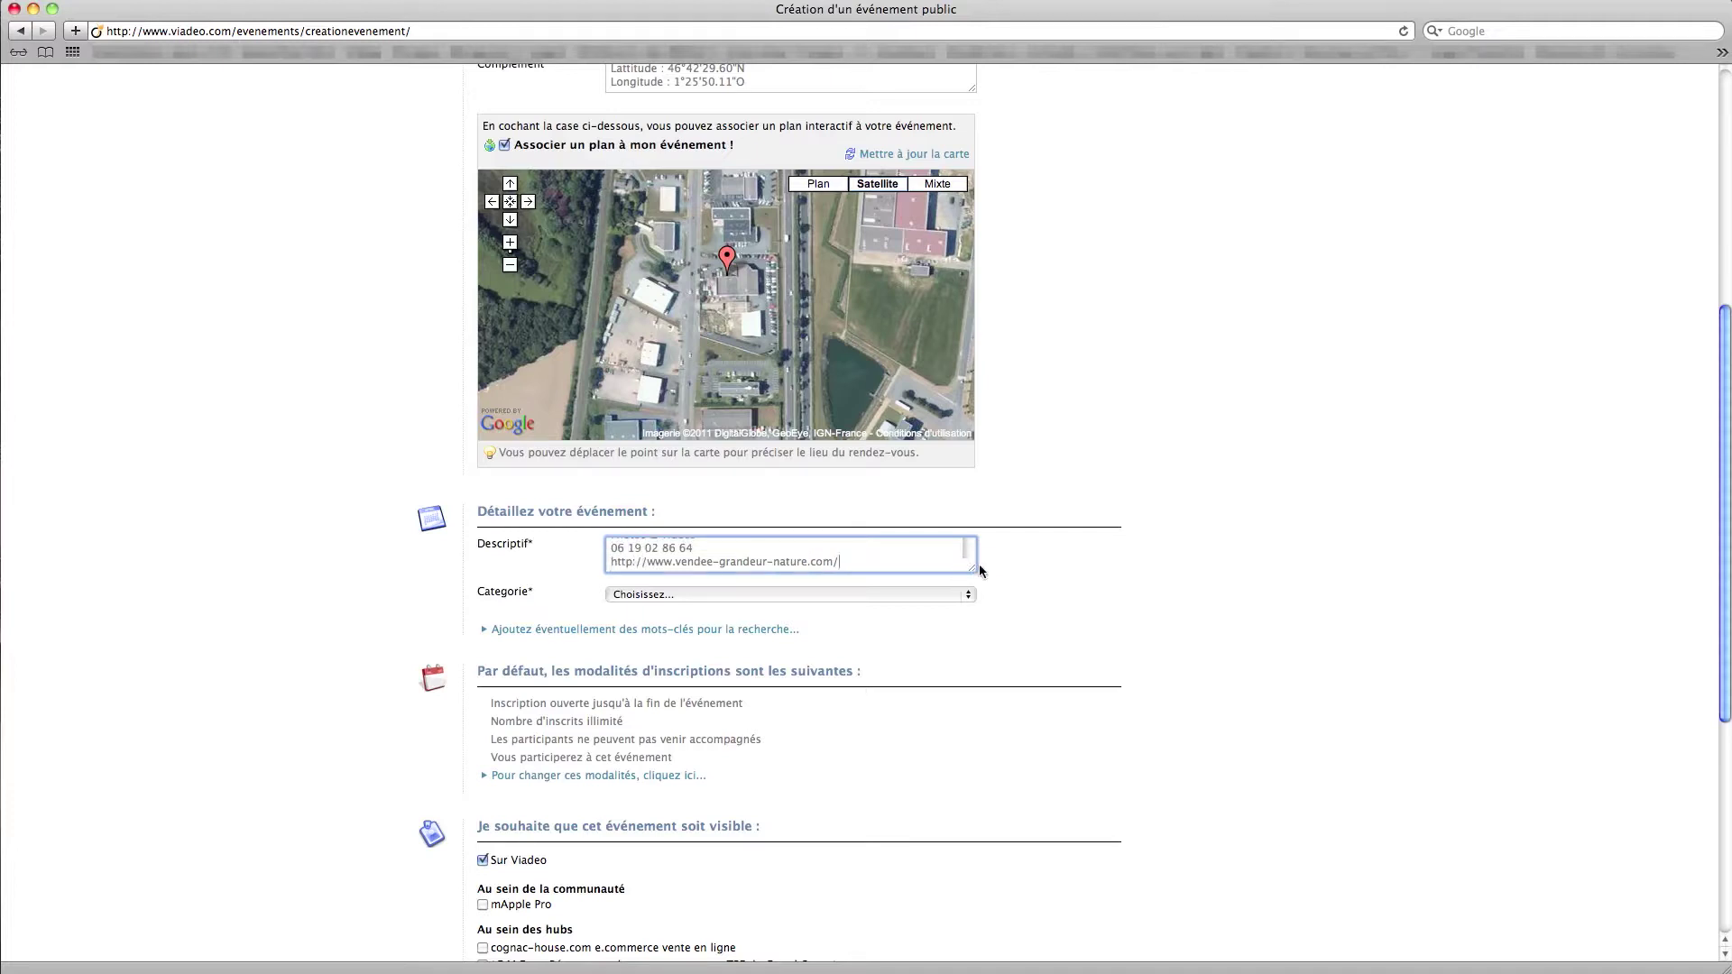
# - Enlarge the Descriptif text box and set the event's category to Evénements "Club Business"
pyautogui.moveTo(972, 568); pyautogui.dragTo(1107, 756)
pyautogui.click(772, 782)
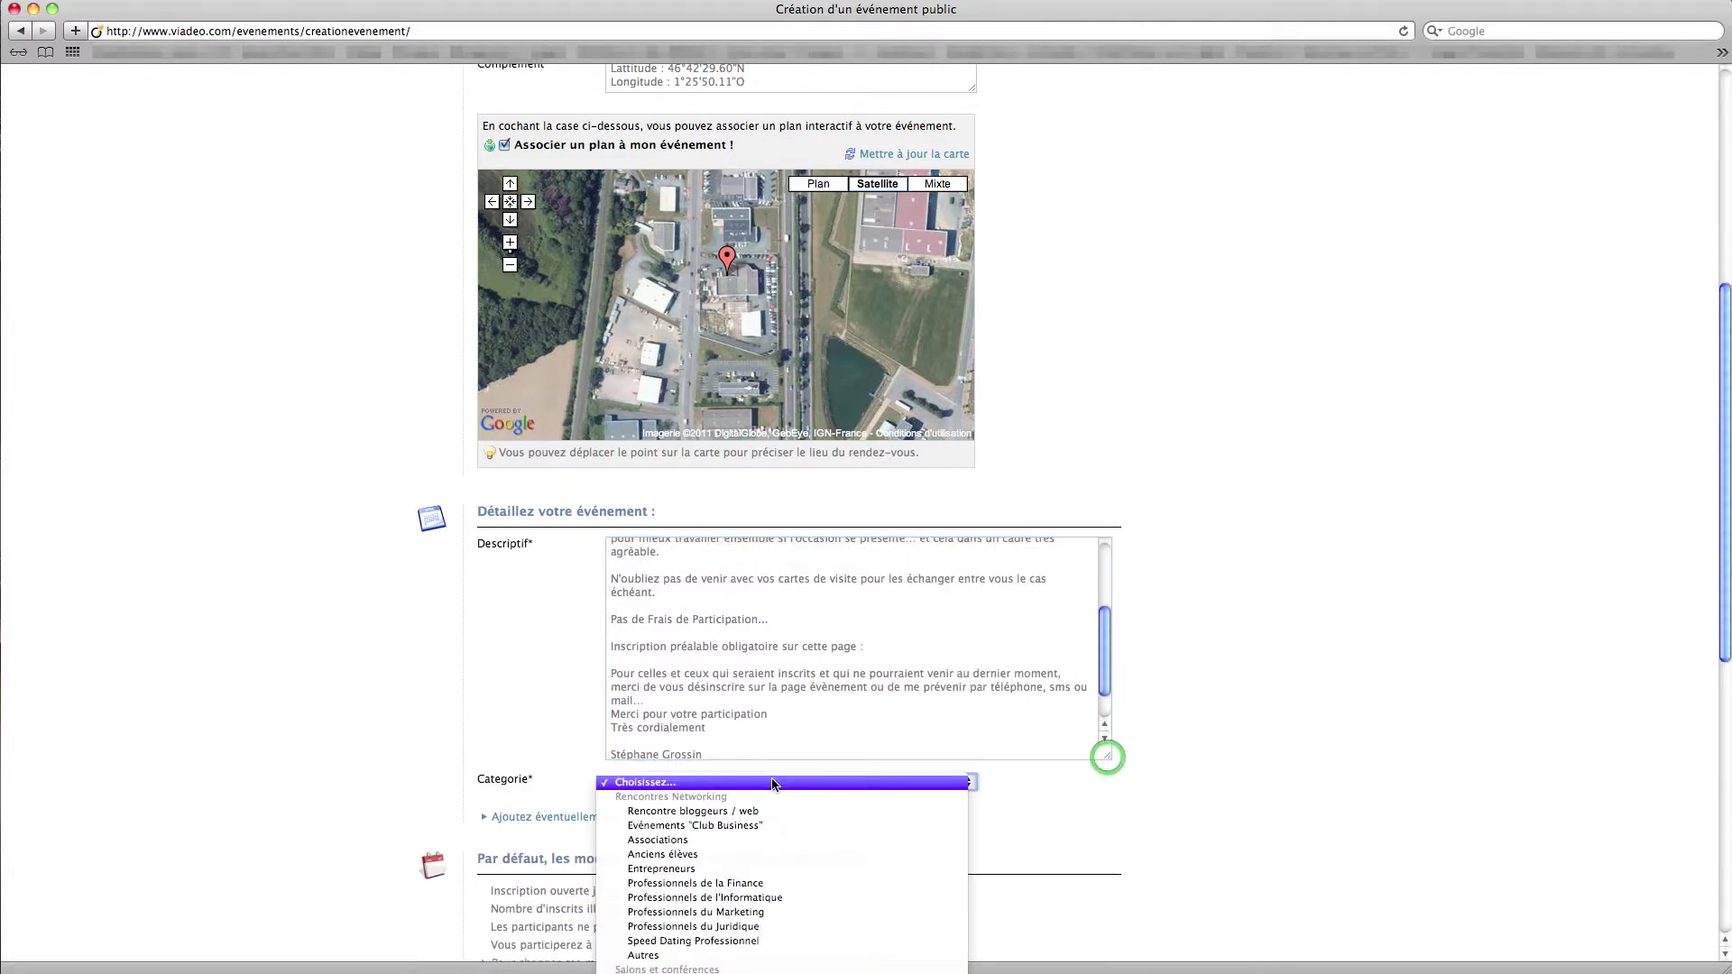
pyautogui.click(733, 828)
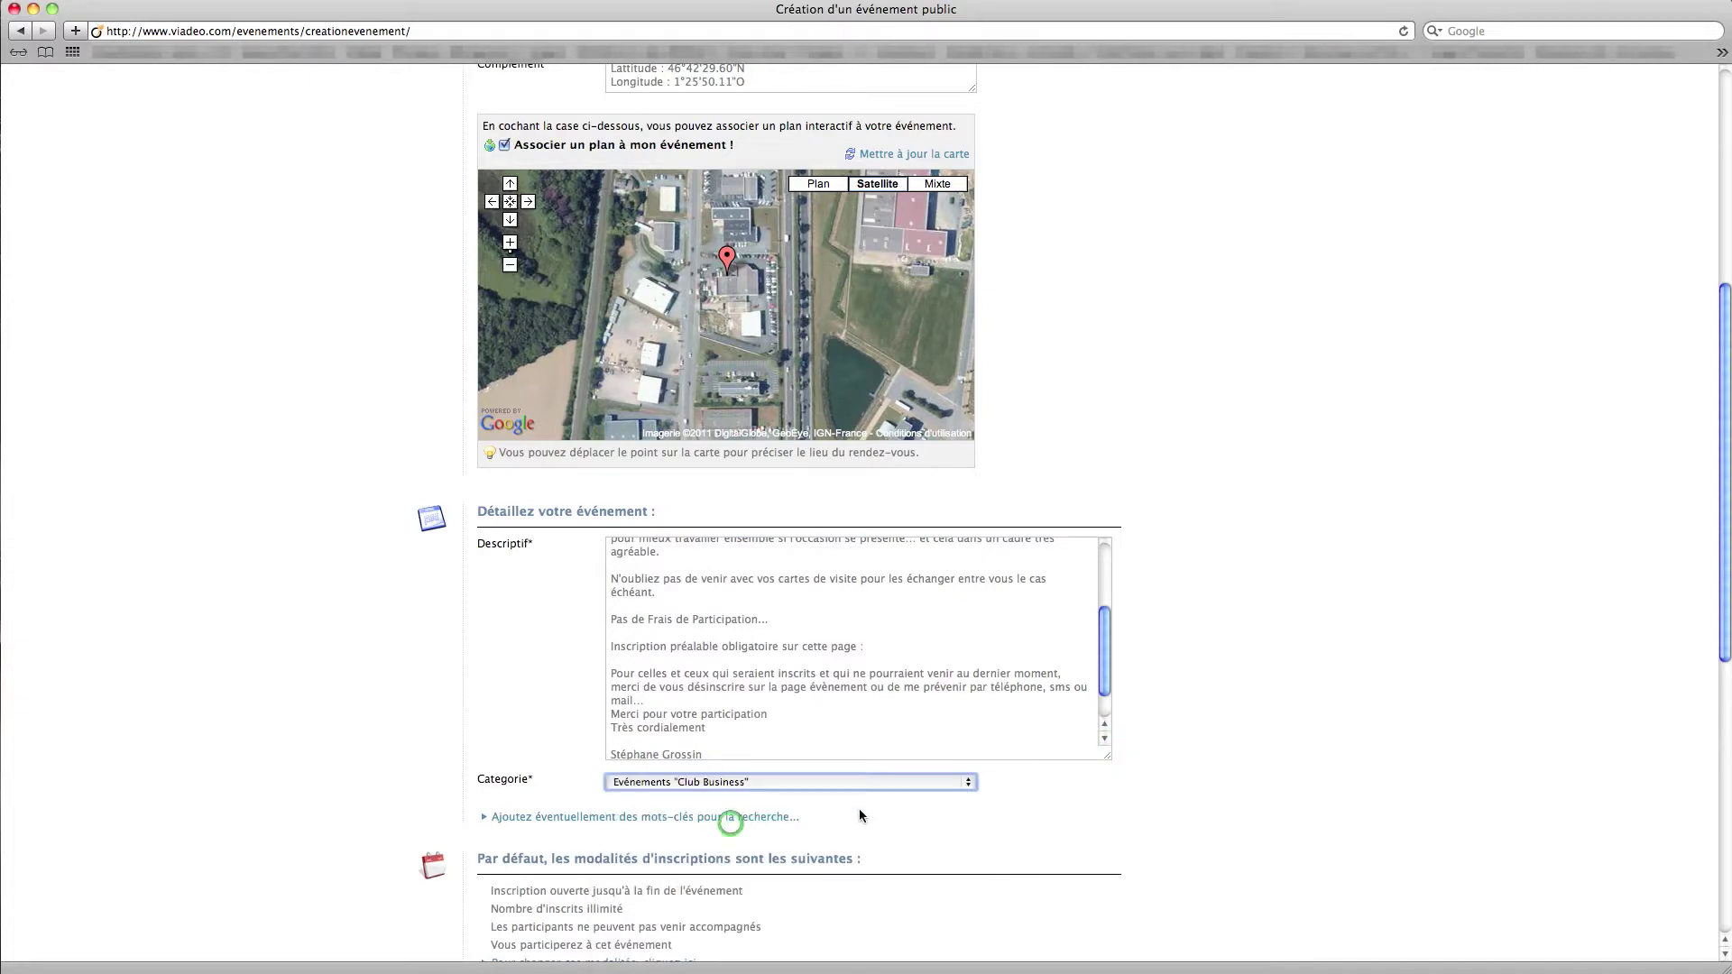
# - Review the registration and visibility sections, and expand the options for changing the registration terms
pyautogui.scroll(-3, 862, 808)
pyautogui.scroll(-3, 864, 809)
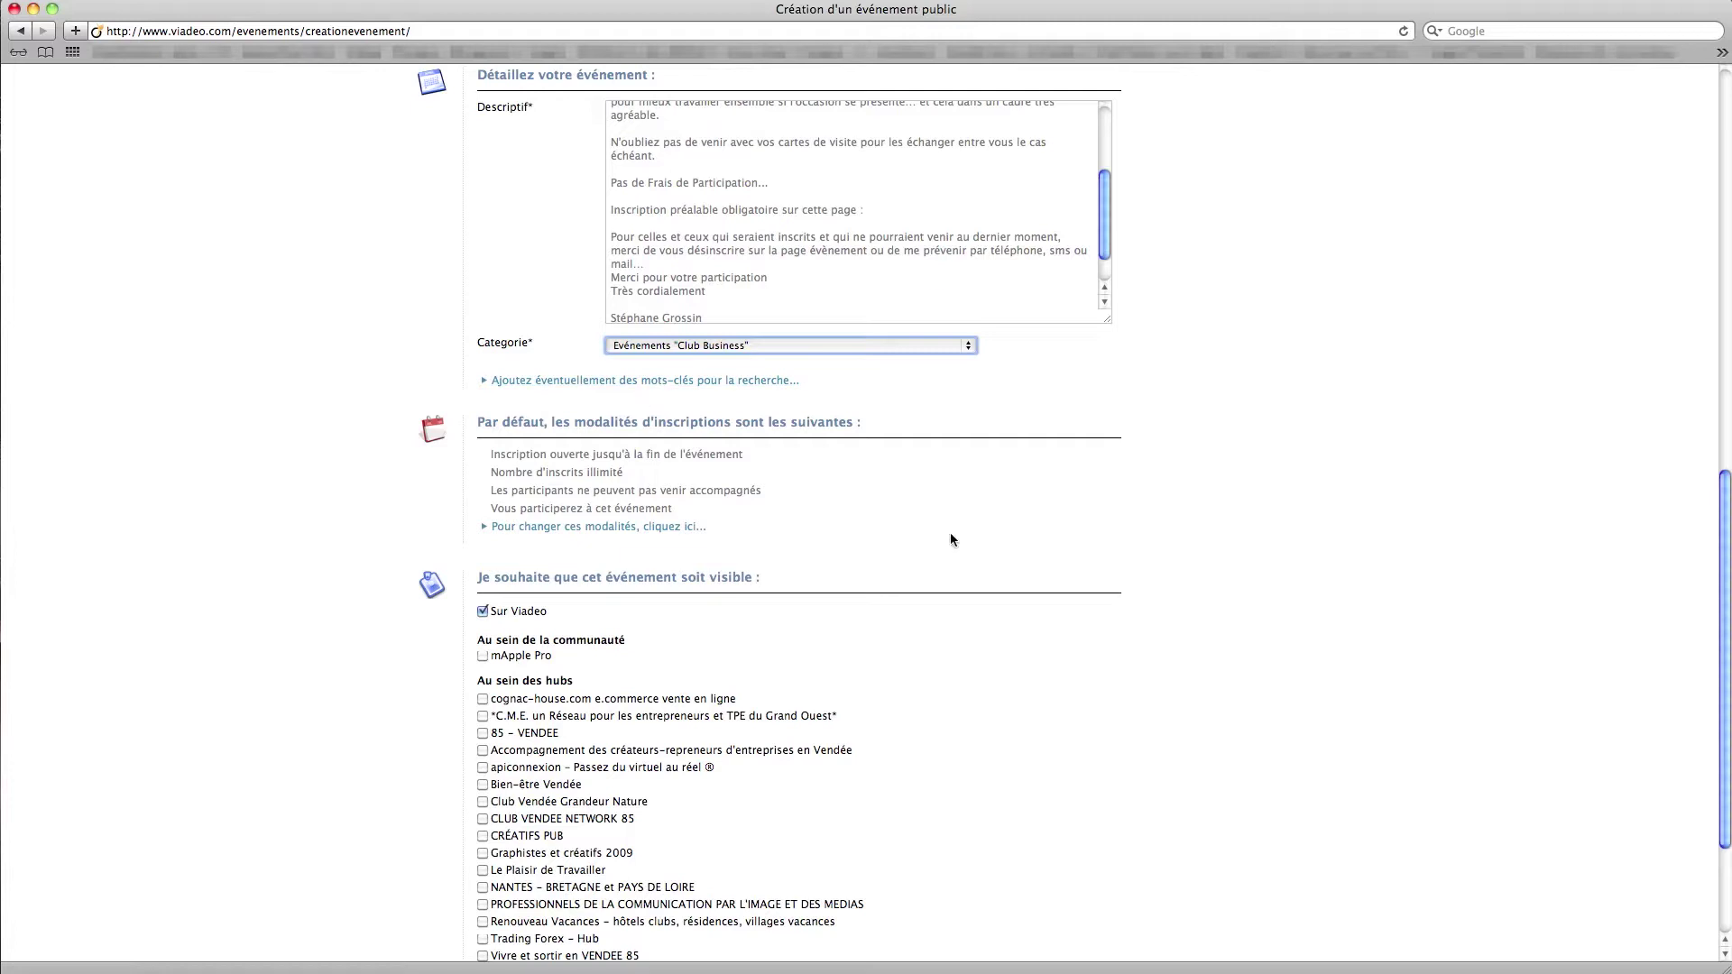
pyautogui.scroll(1, 950, 533)
pyautogui.scroll(2, 950, 540)
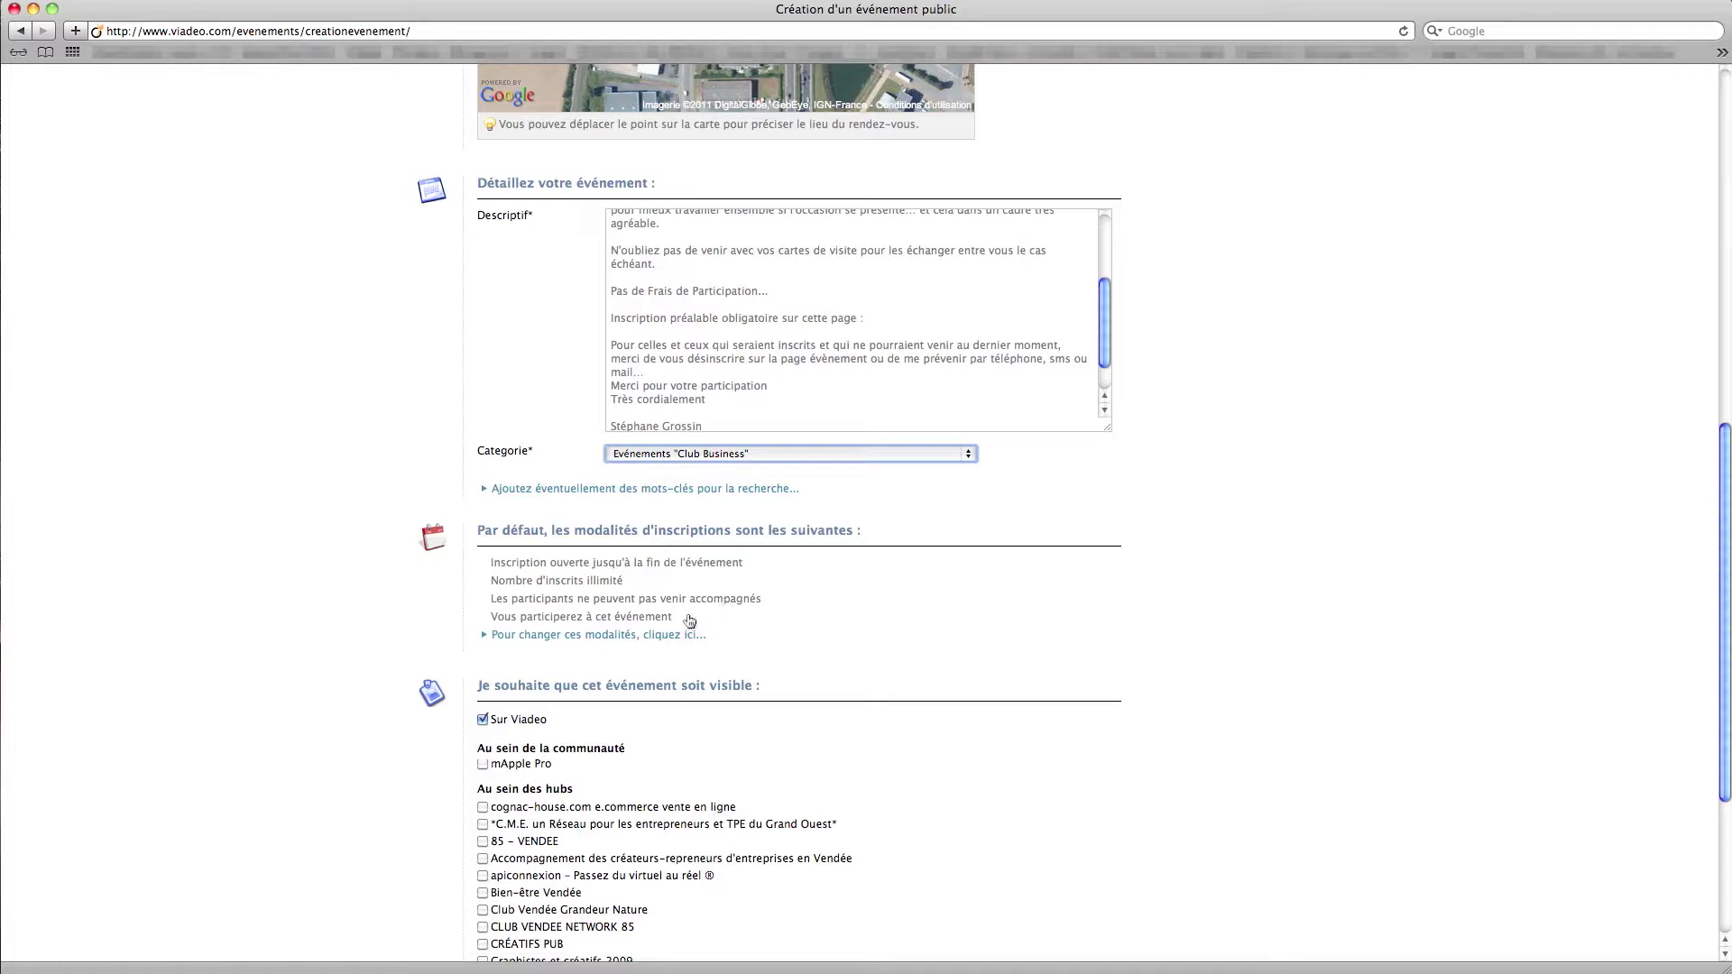
pyautogui.click(530, 636)
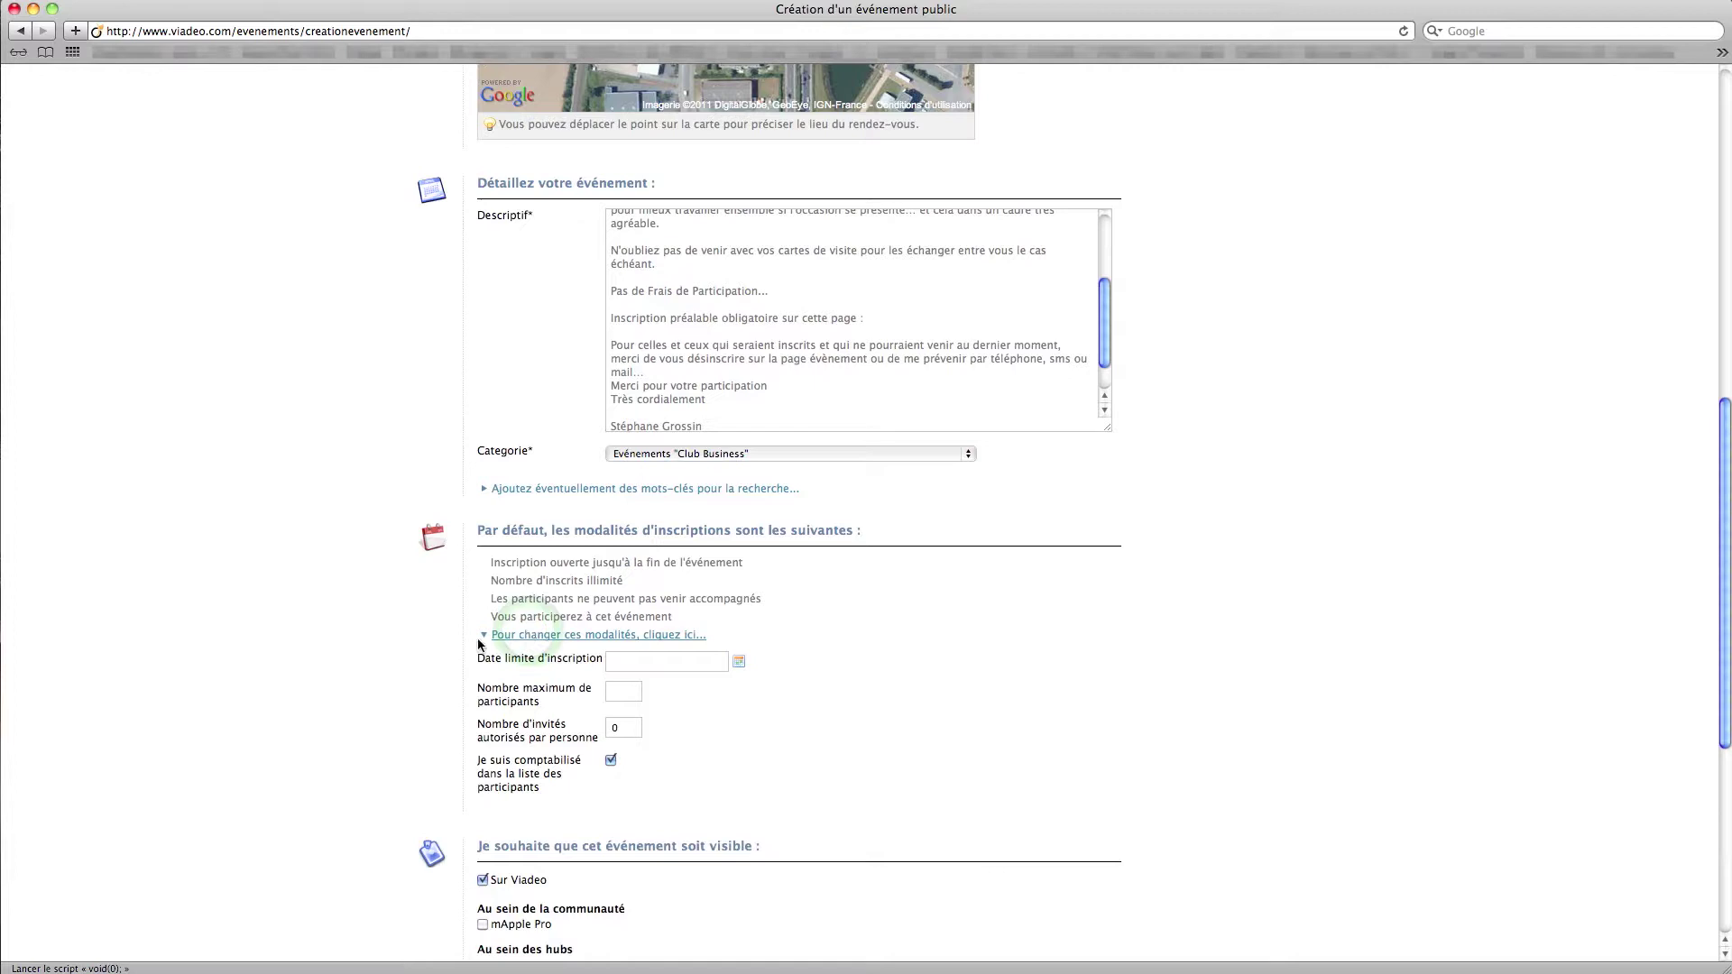
# - Set the registration deadline's date to 19/01/2012
pyautogui.click(739, 663)
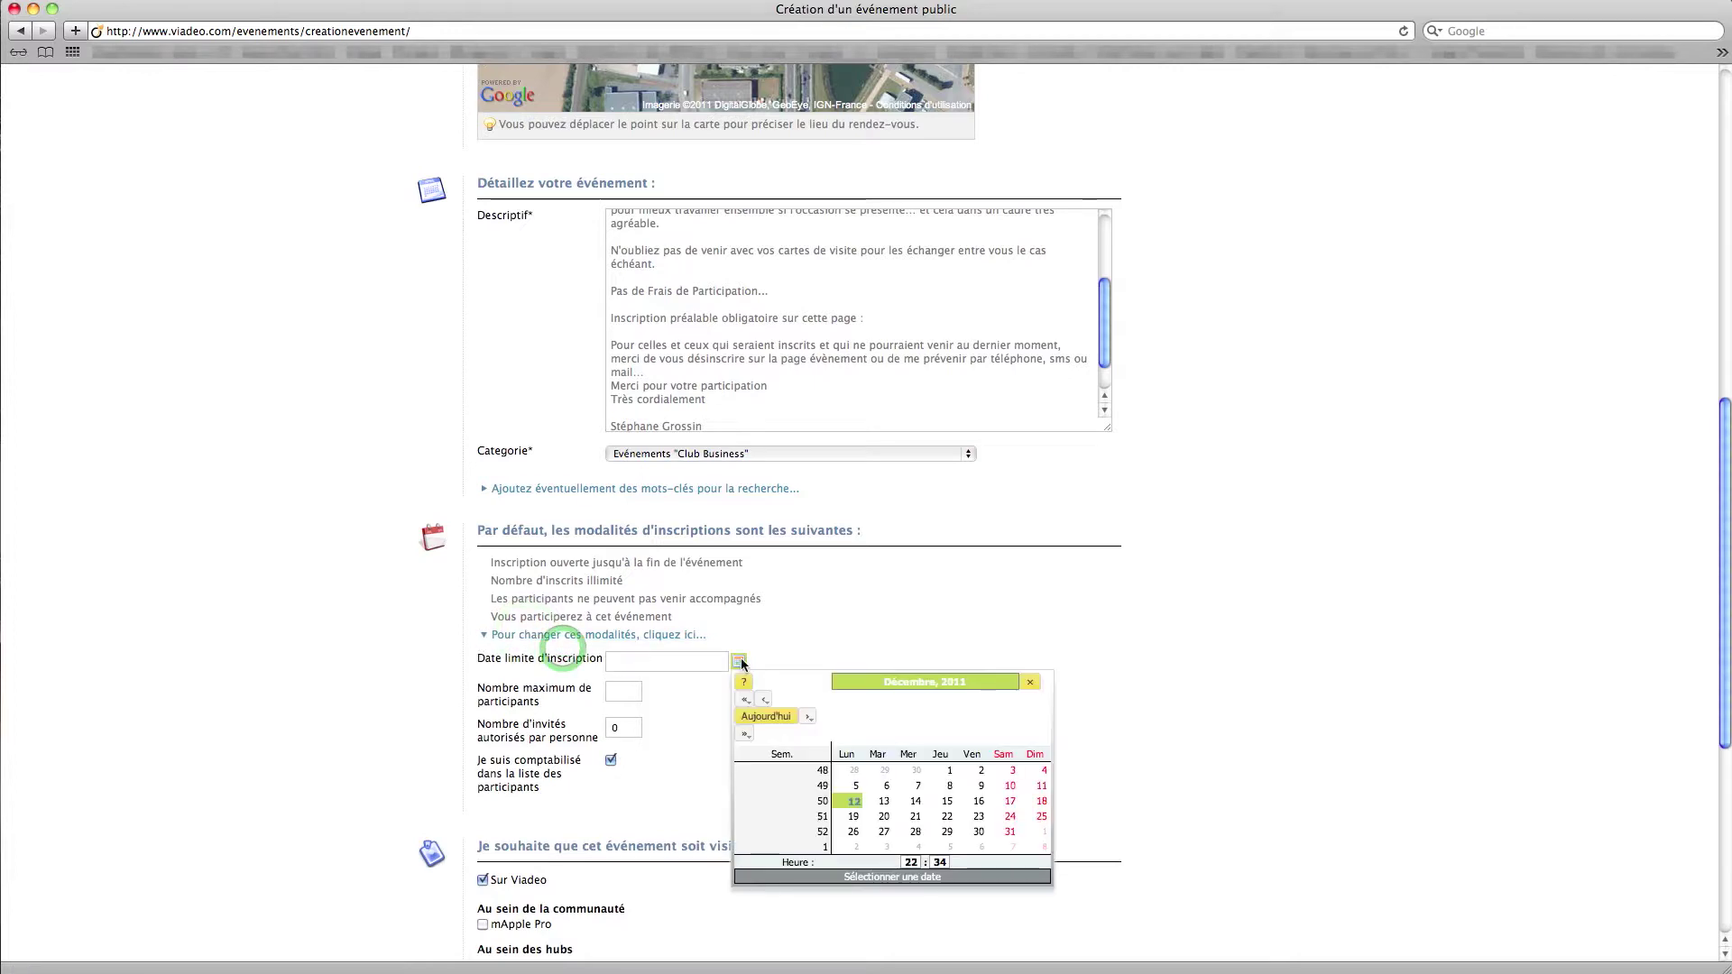
pyautogui.click(808, 716)
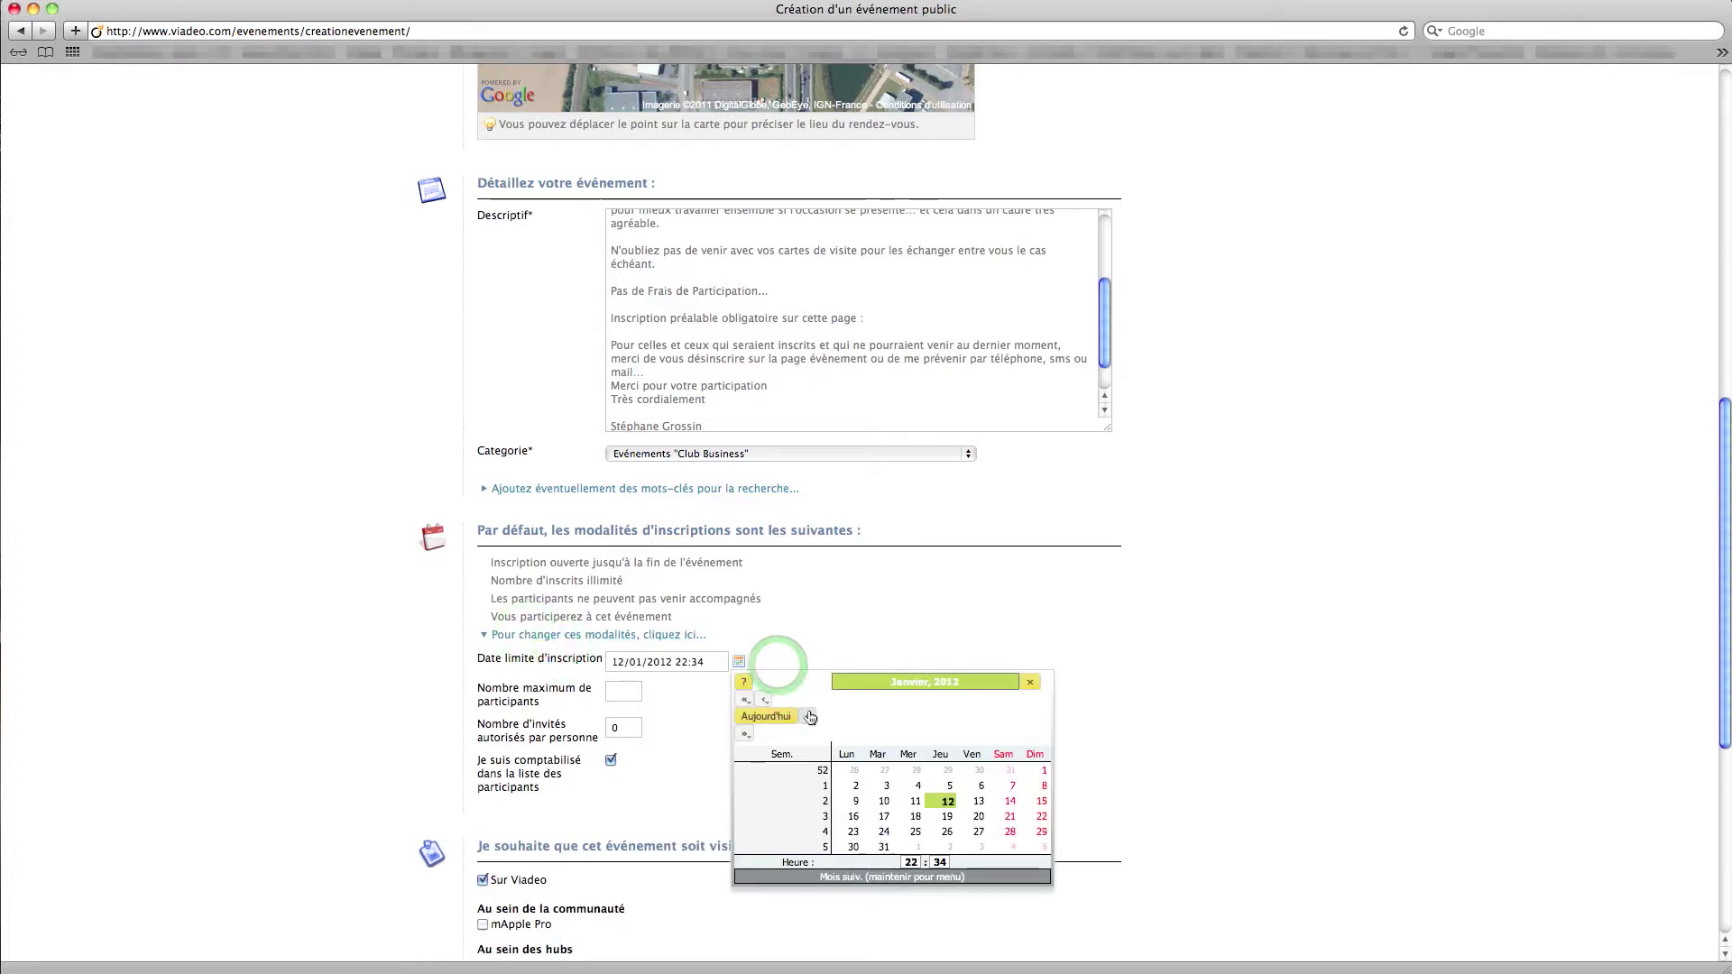
pyautogui.click(944, 819)
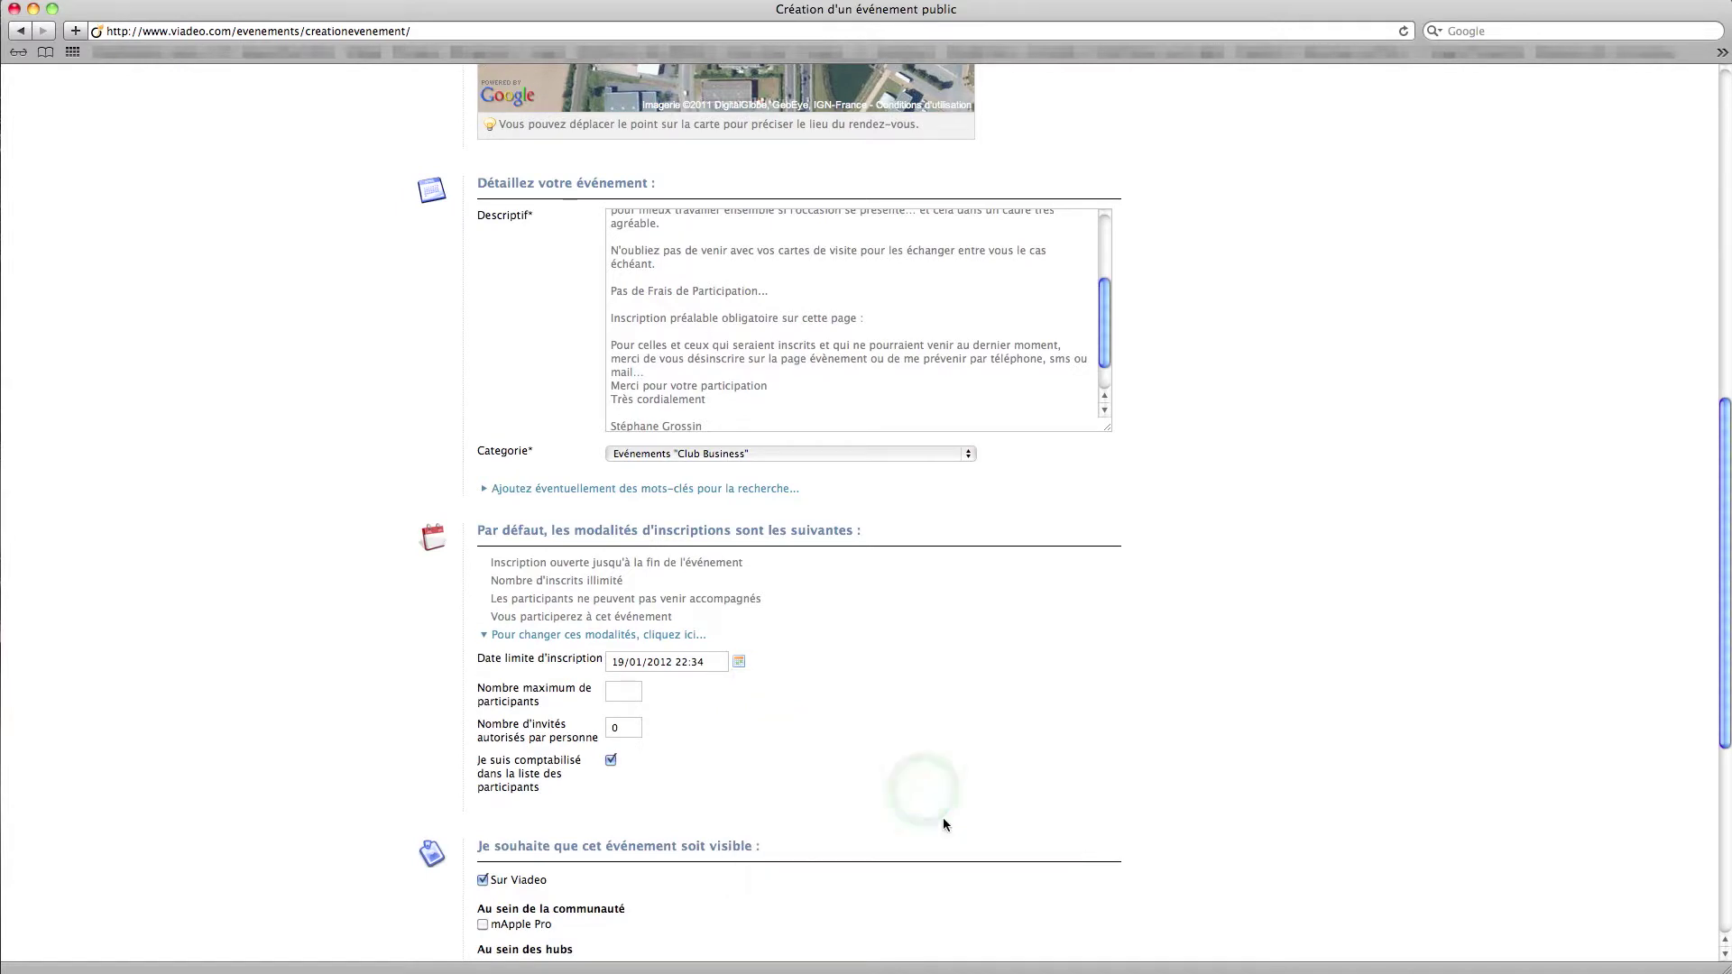
# - Set the registration deadline's time to 12:00, keeping the same date
pyautogui.click(739, 664)
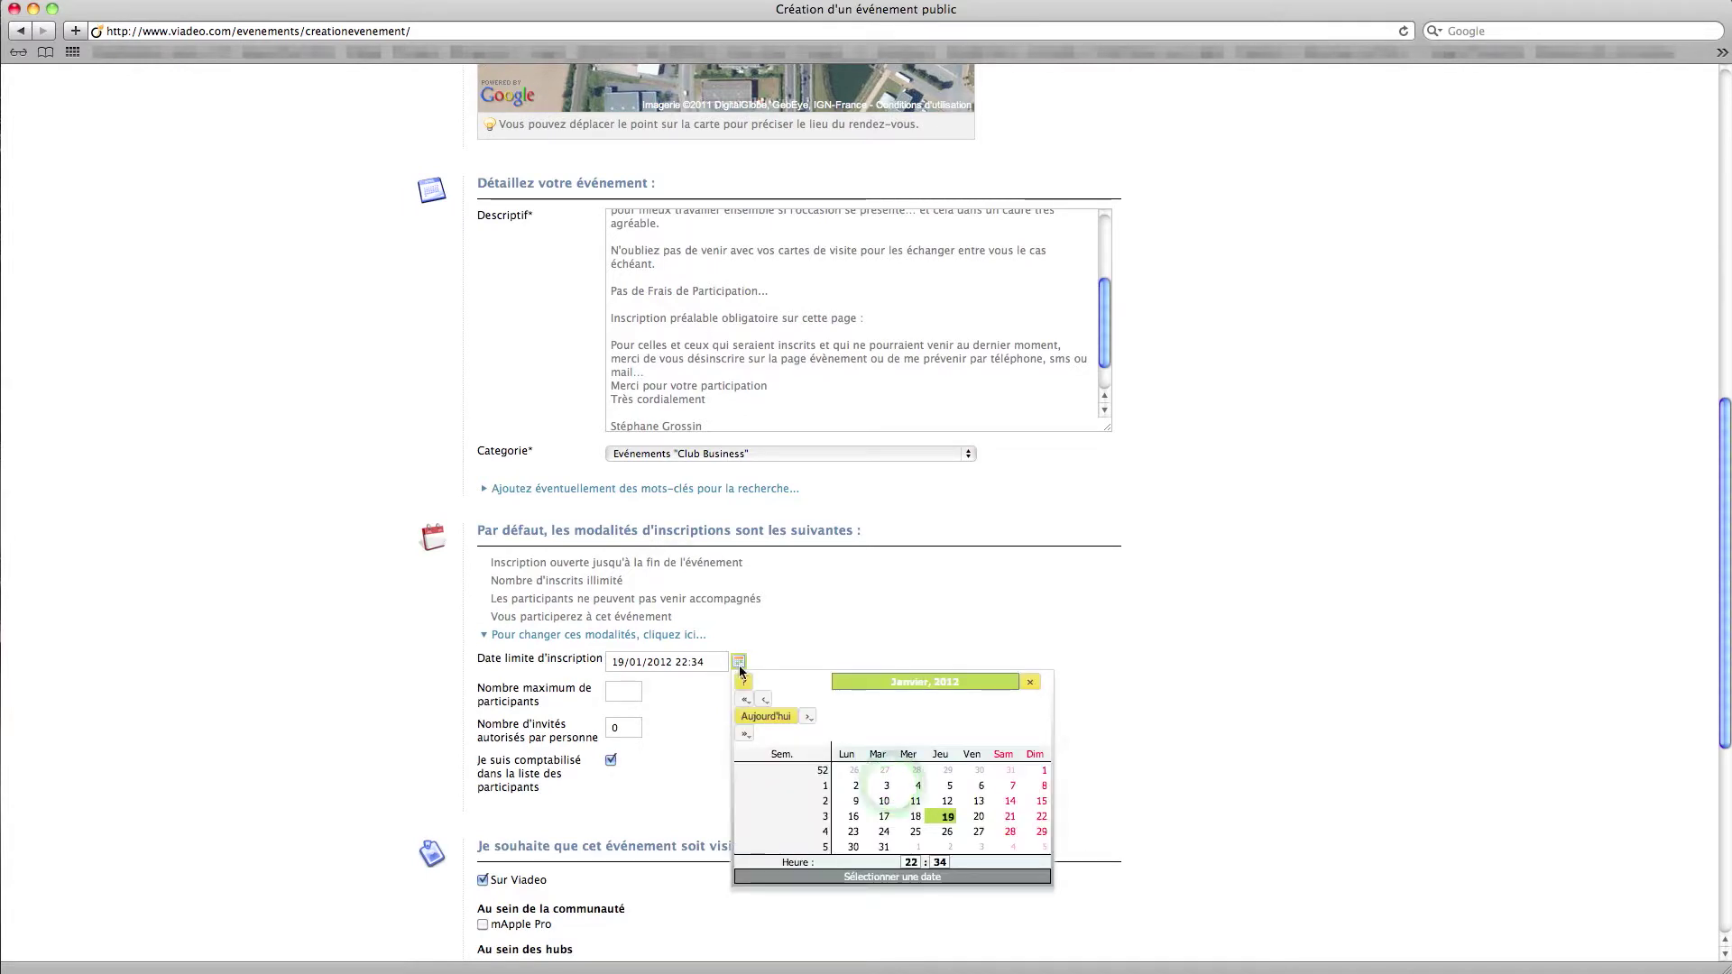
pyautogui.click(911, 863)
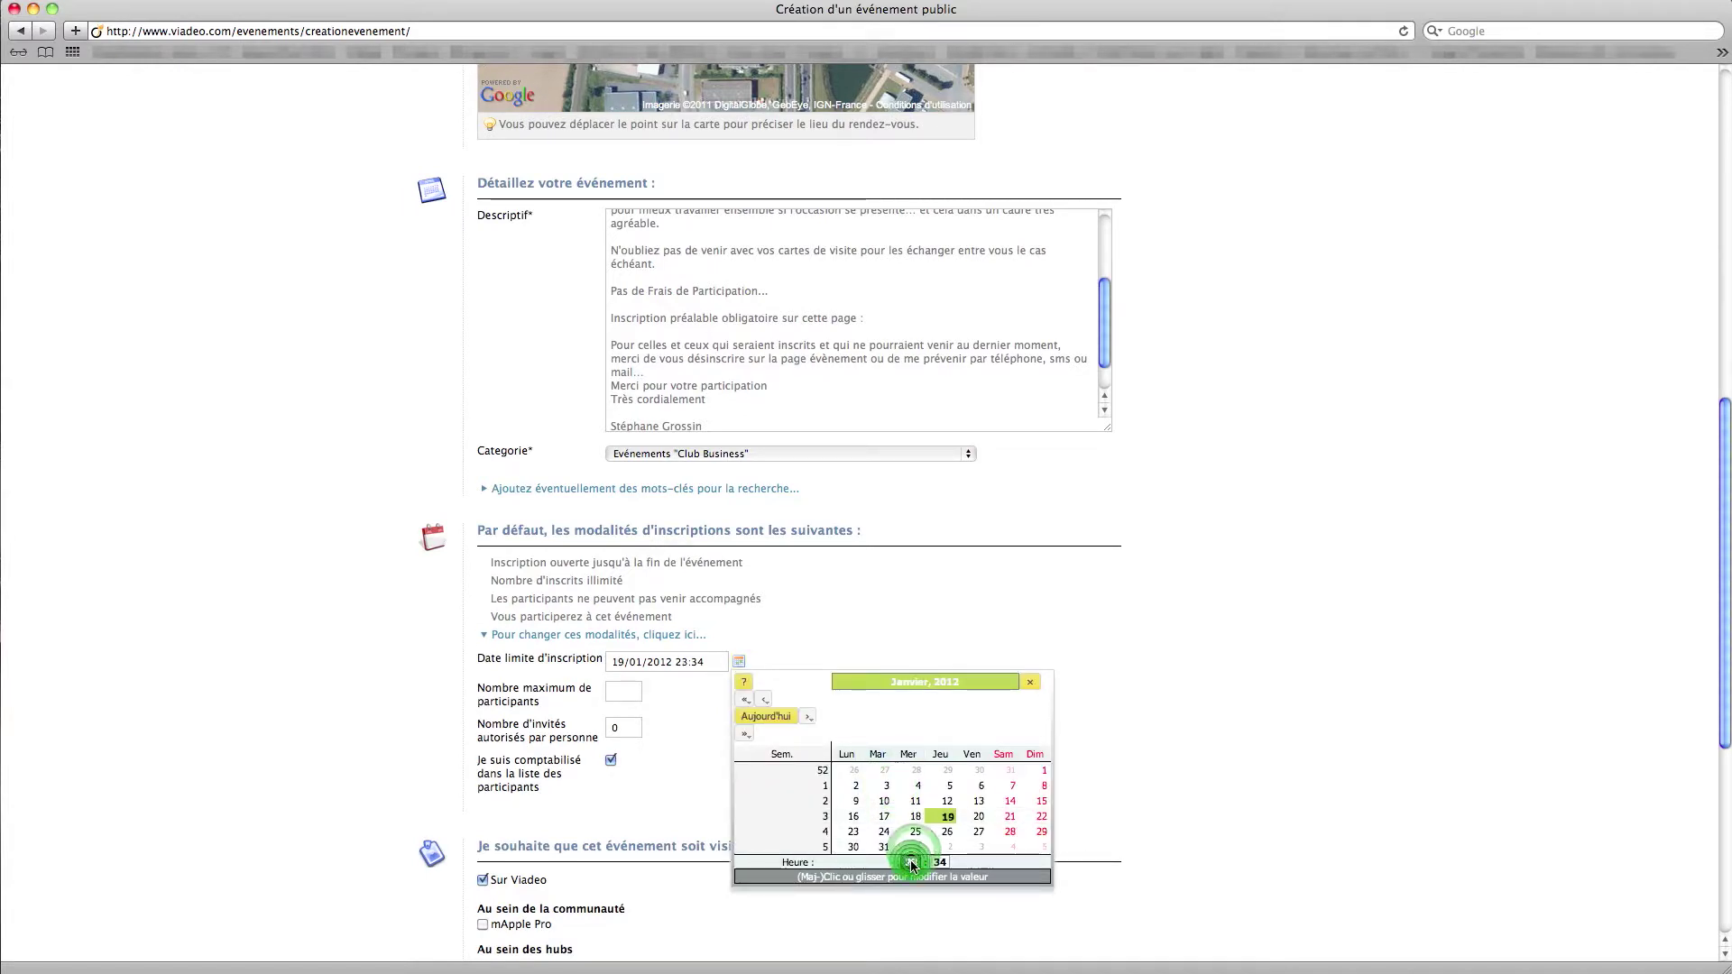
pyautogui.click(911, 863)
pyautogui.click(912, 863)
pyautogui.click(912, 863)
pyautogui.click(911, 862)
pyautogui.click(911, 863)
pyautogui.click(911, 863)
pyautogui.click(911, 863)
pyautogui.click(911, 863)
pyautogui.click(911, 863)
pyautogui.click(911, 863)
pyautogui.click(939, 863)
pyautogui.click(939, 862)
pyautogui.click(939, 863)
pyautogui.click(939, 863)
pyautogui.click(940, 862)
pyautogui.click(939, 863)
pyautogui.click(940, 862)
pyautogui.click(939, 863)
pyautogui.click(940, 862)
pyautogui.click(940, 863)
pyautogui.click(939, 862)
pyautogui.click(939, 862)
pyautogui.click(939, 862)
pyautogui.click(939, 863)
pyautogui.click(939, 863)
pyautogui.click(939, 862)
pyautogui.click(939, 863)
pyautogui.click(940, 862)
pyautogui.click(940, 862)
pyautogui.click(939, 863)
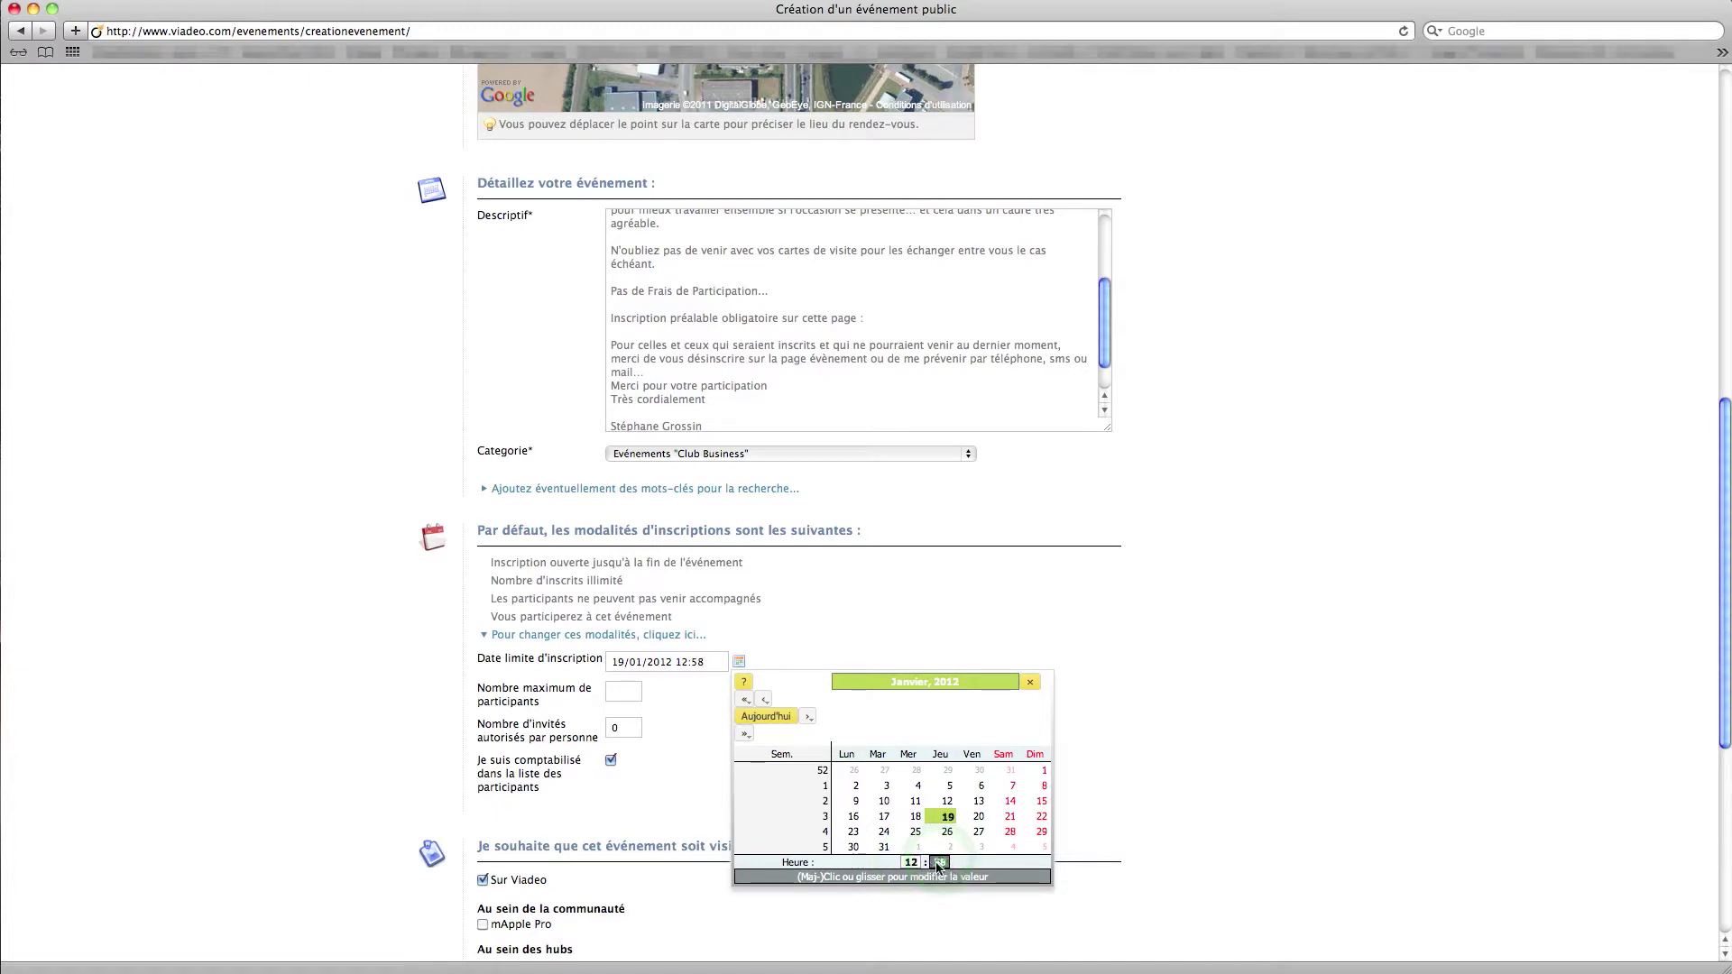
pyautogui.click(939, 863)
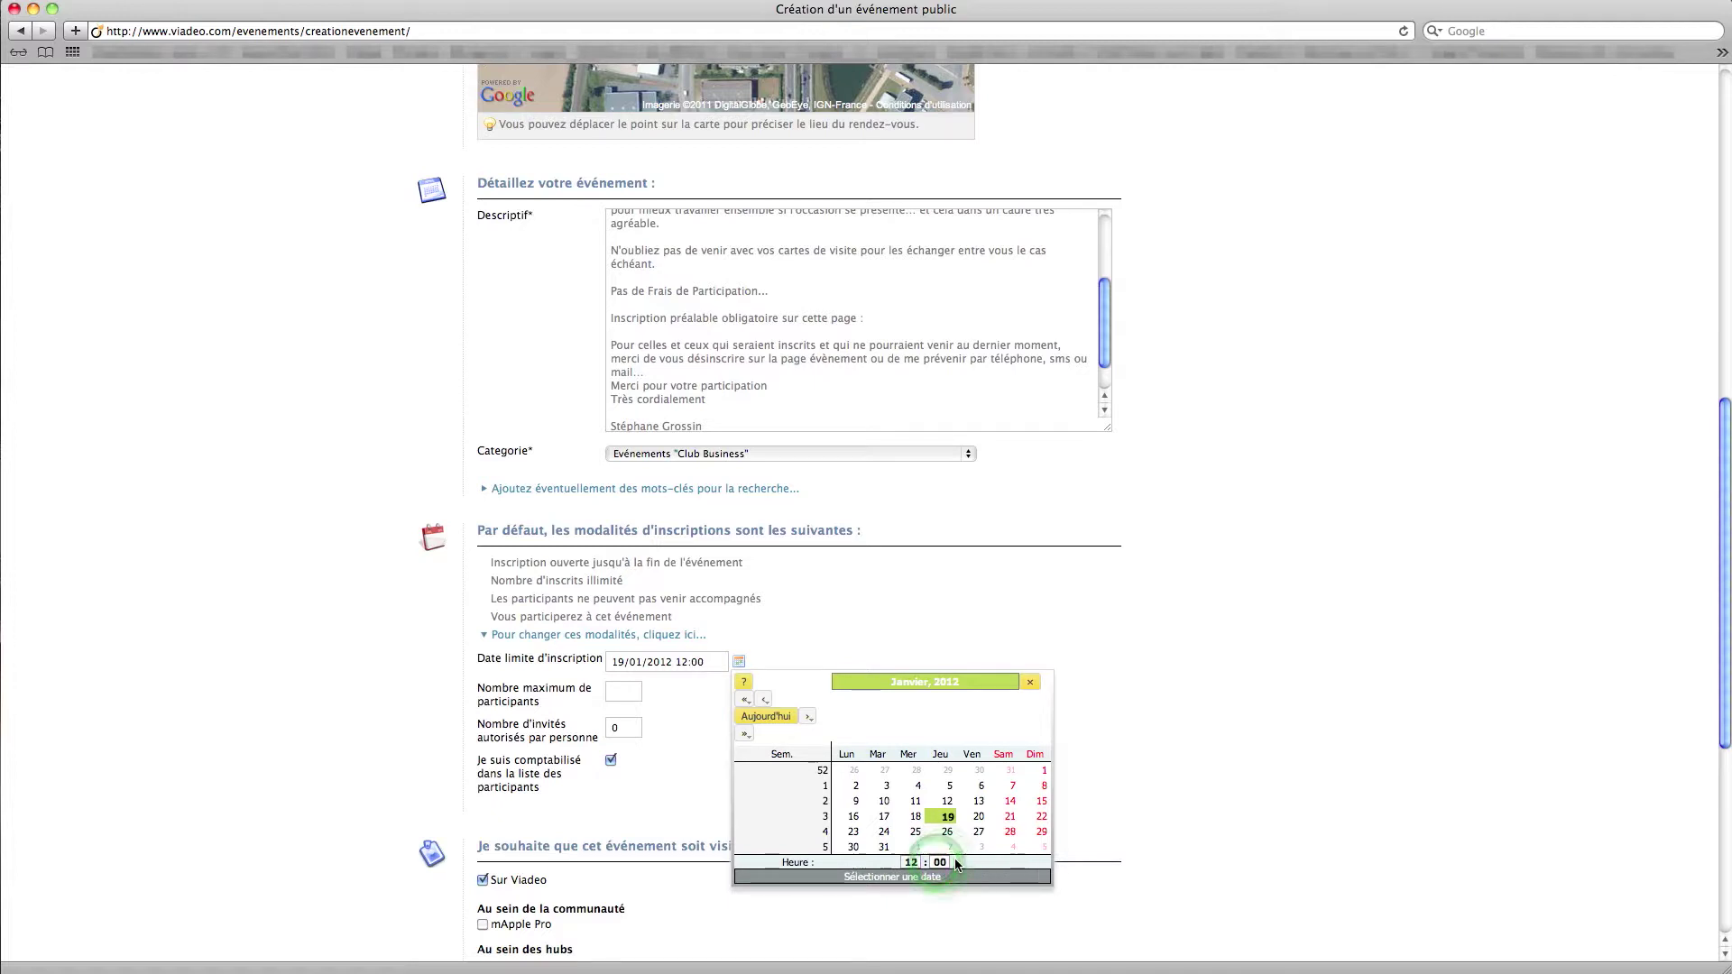
pyautogui.click(947, 817)
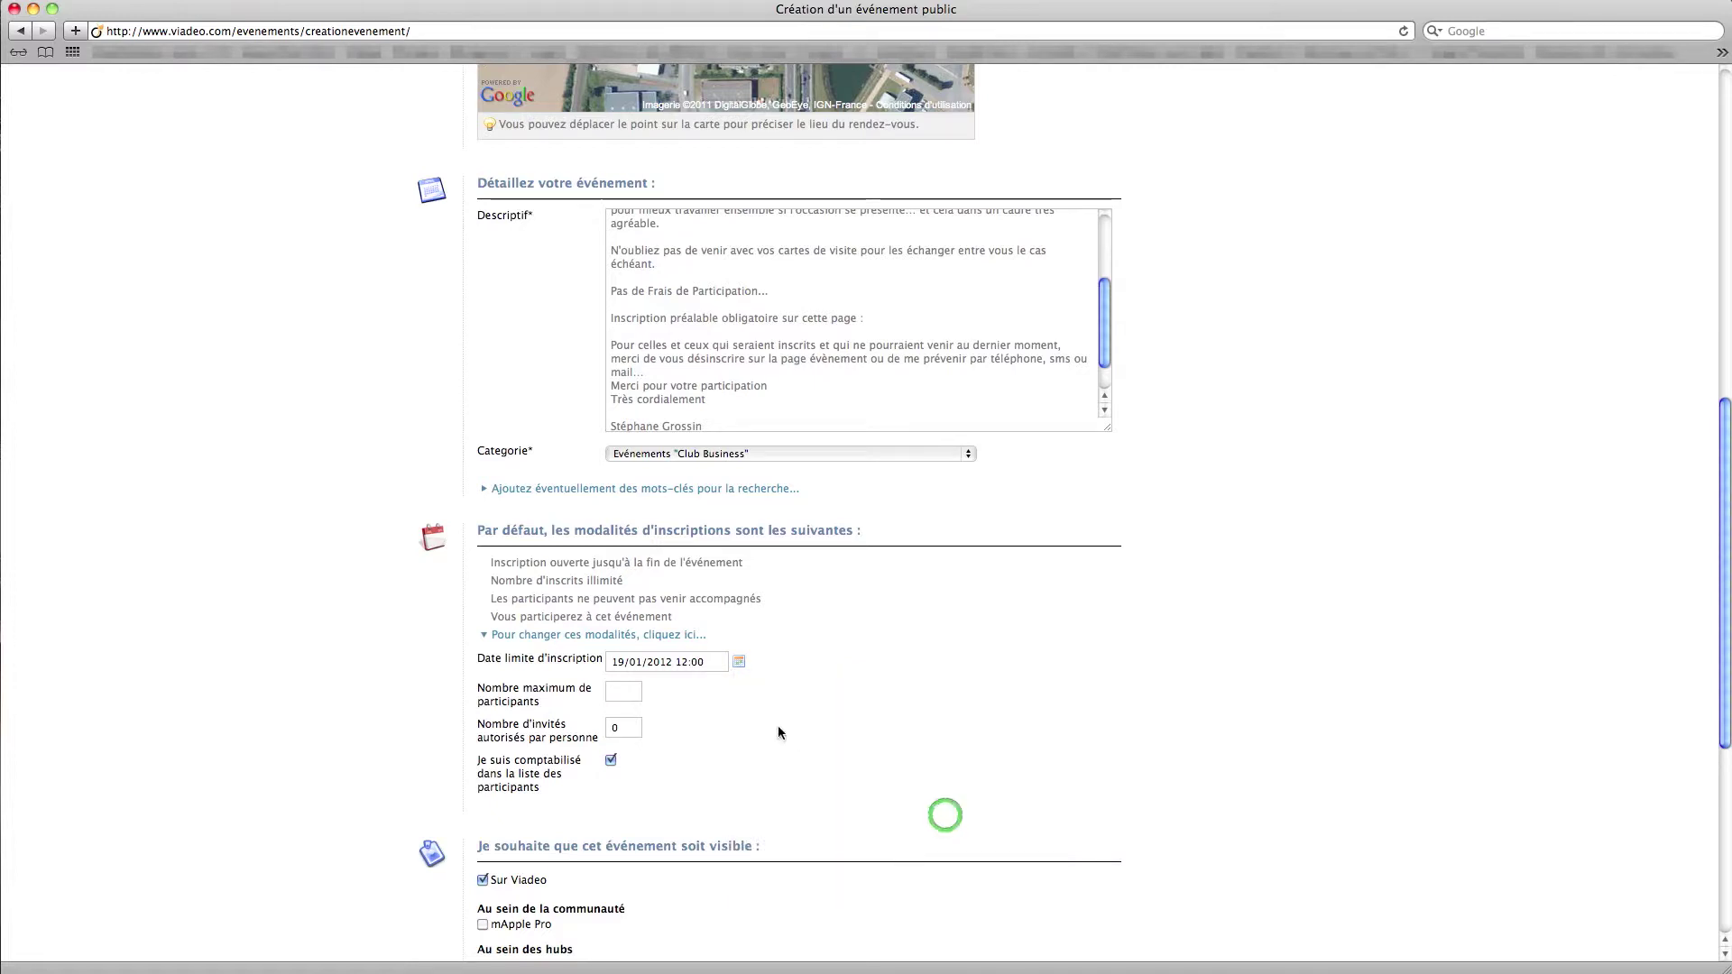
# - Set the maximum number of participants to 130 and the guests allowed per person to 4
pyautogui.click(629, 693)
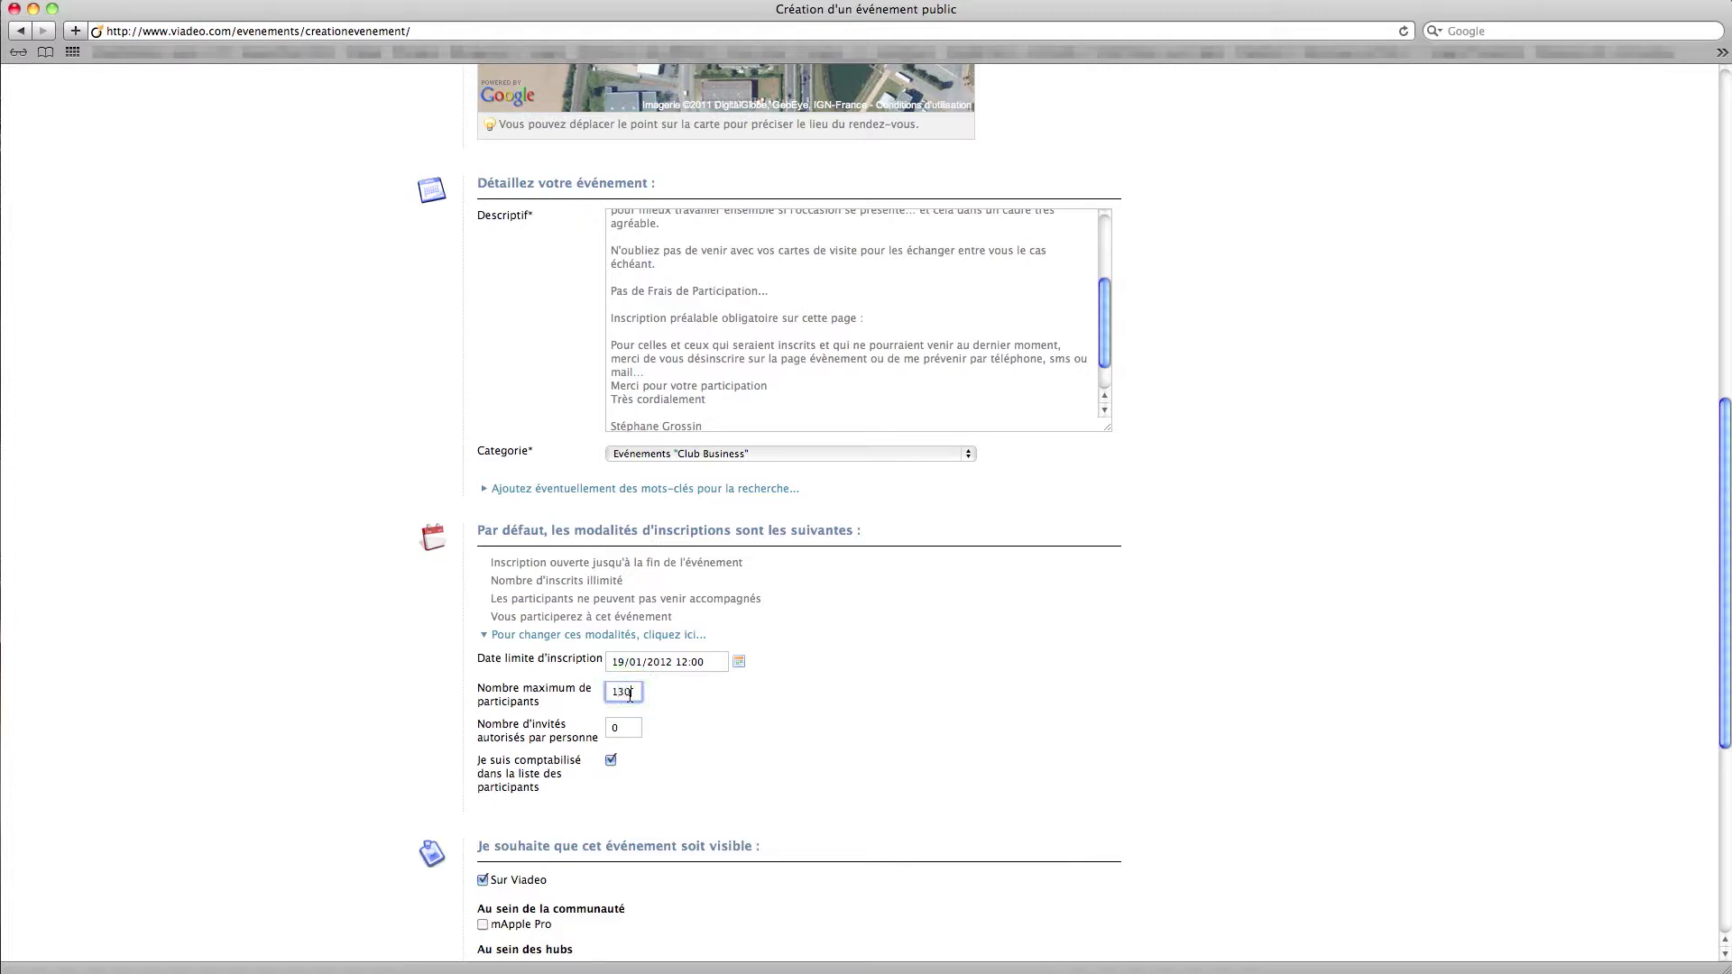
pyautogui.click(702, 694)
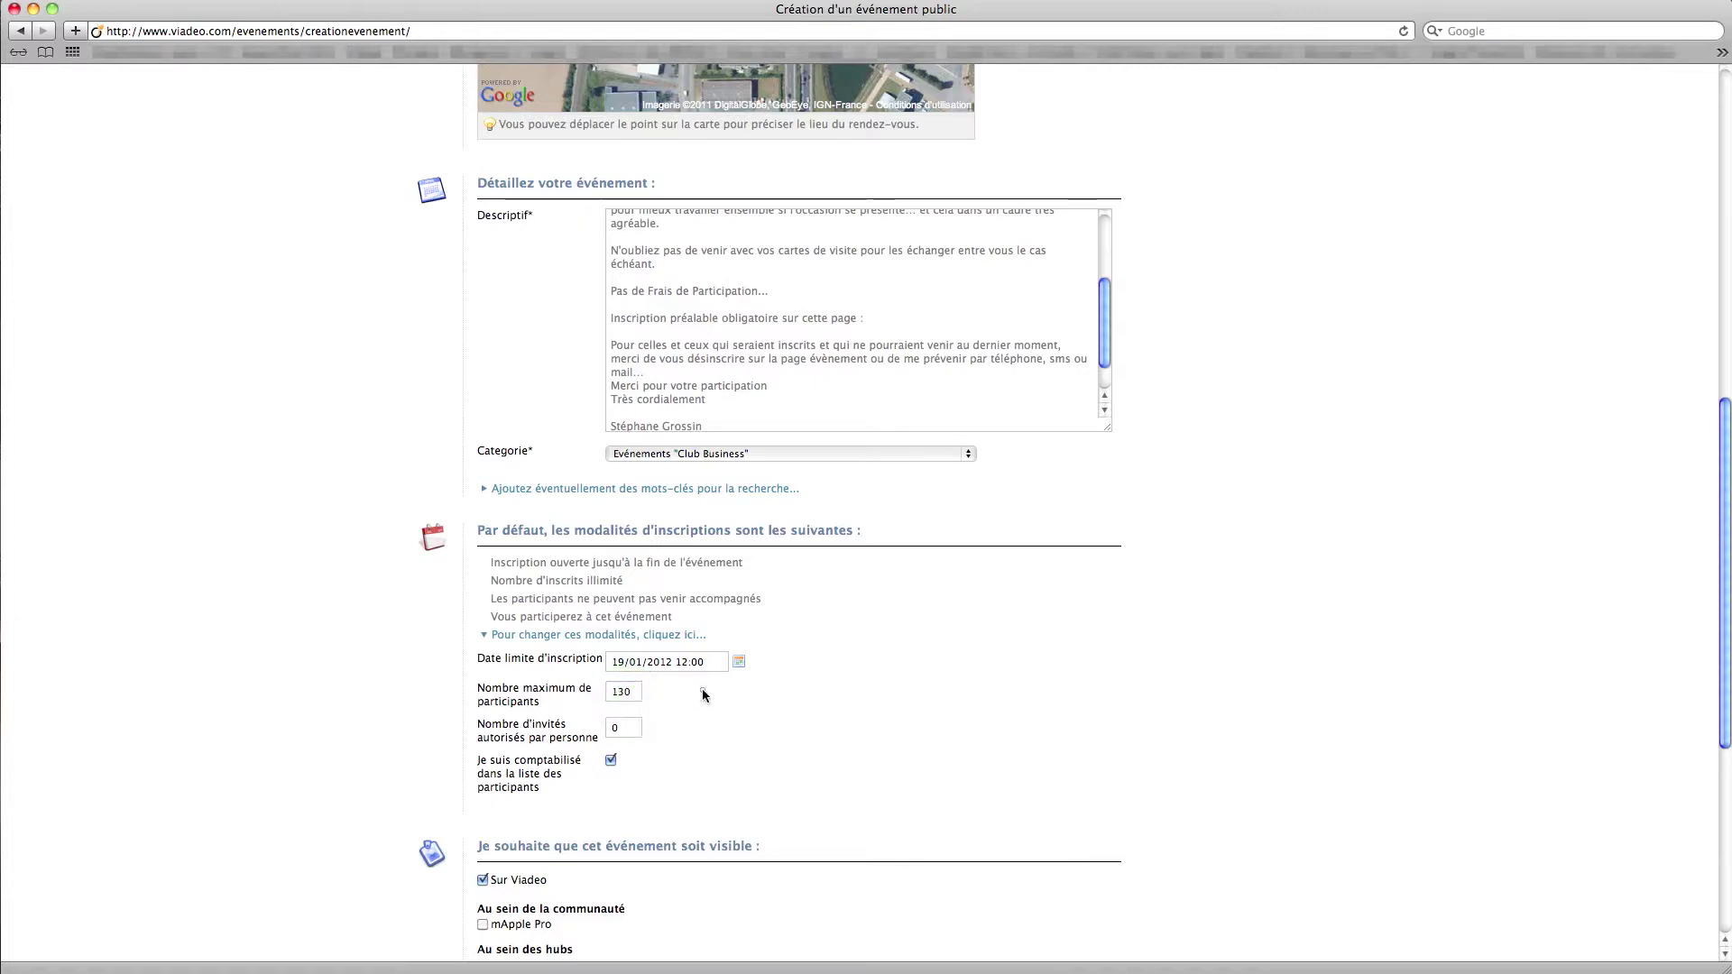
pyautogui.click(609, 729)
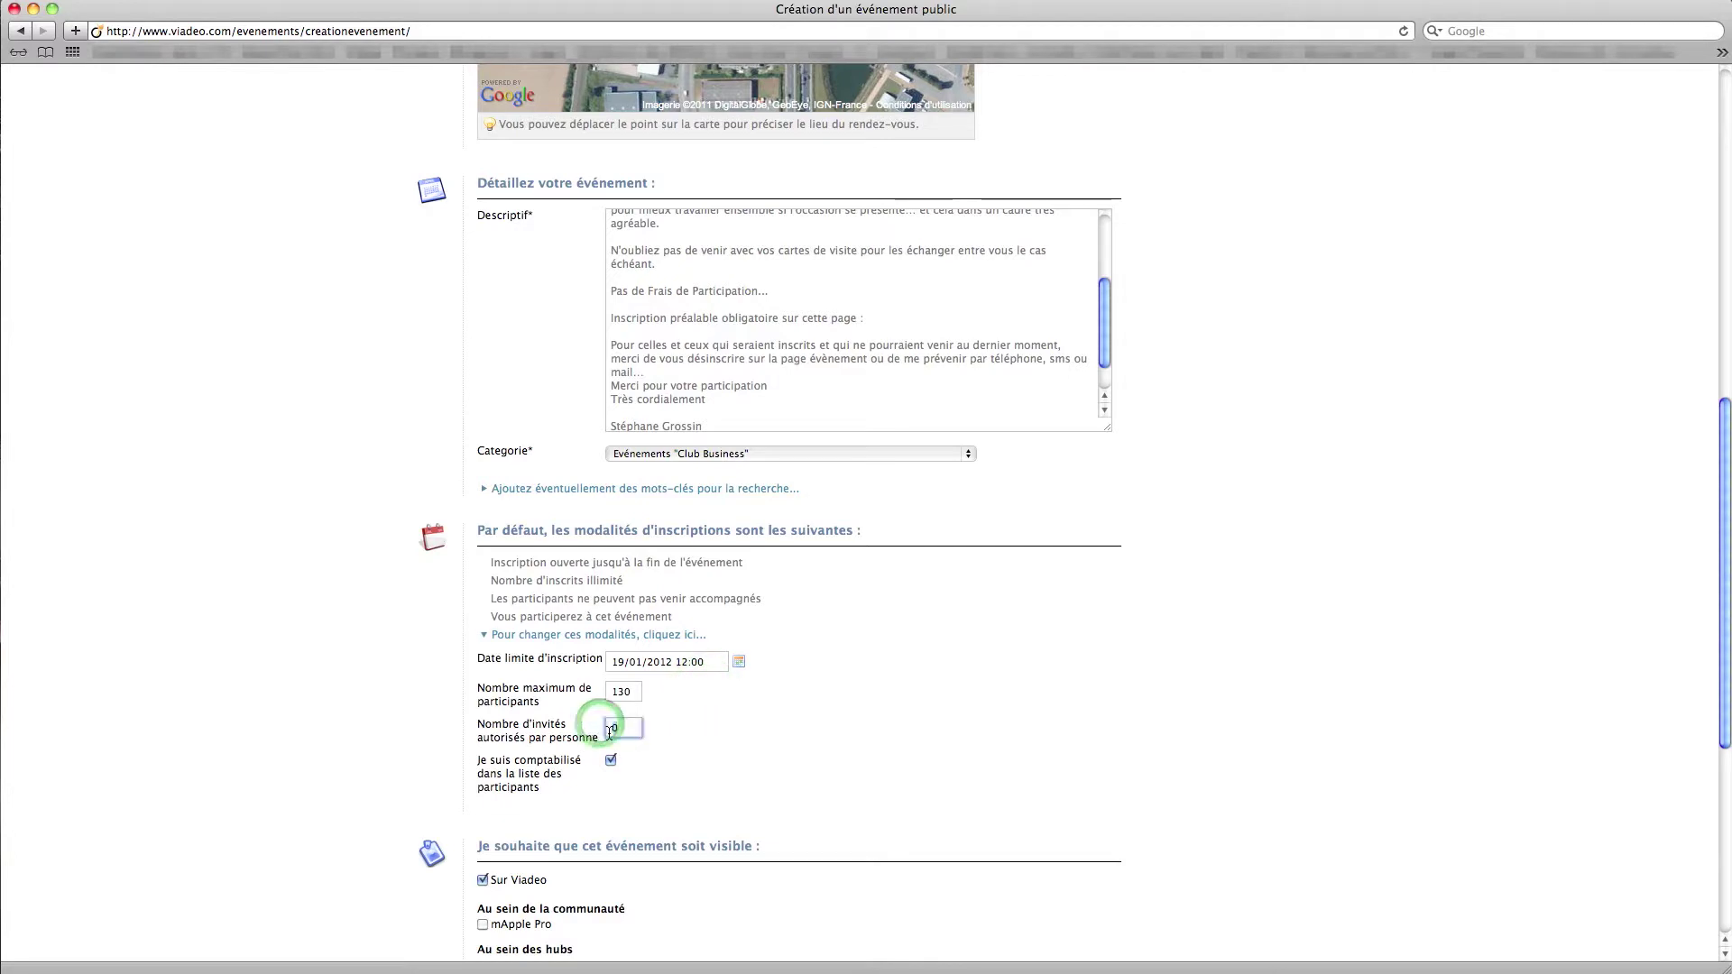
pyautogui.press('Delete')
pyautogui.write('4')
pyautogui.click(610, 730)
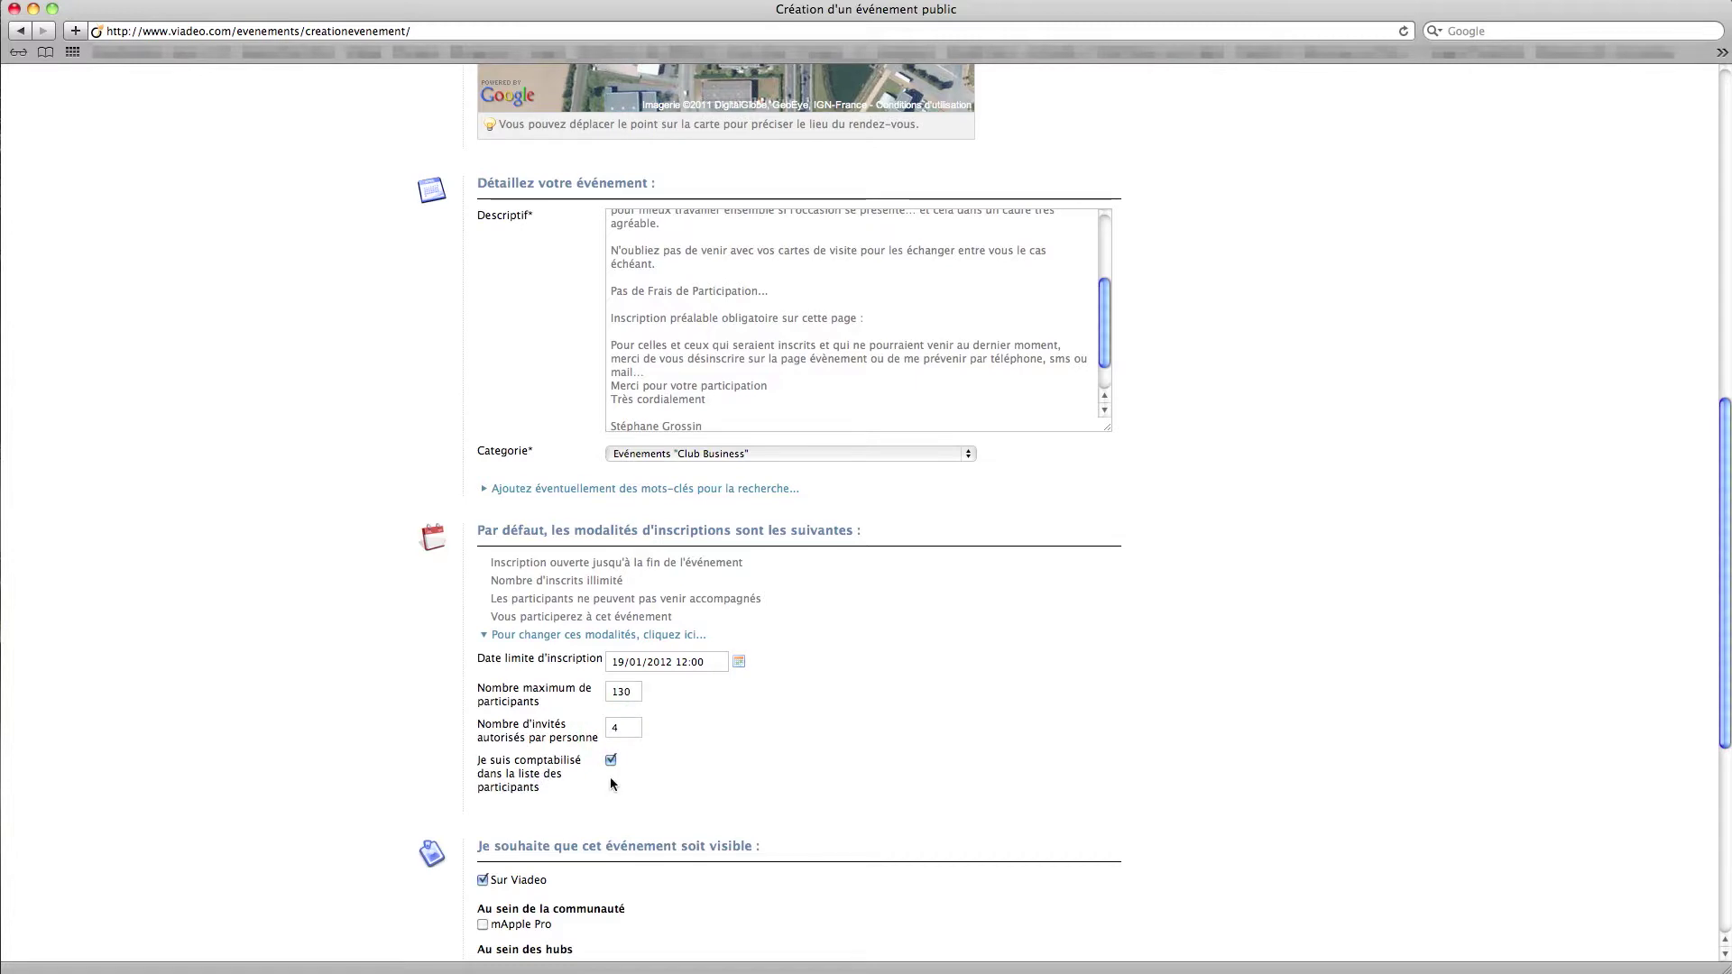
# - Select nine hubs for the event, from the C.M.E. network through Club Vendée Grandeur Nature to Vivre et sortir en VENDEE 85, and submit the form
pyautogui.scroll(-2, 612, 783)
pyautogui.scroll(-2, 610, 779)
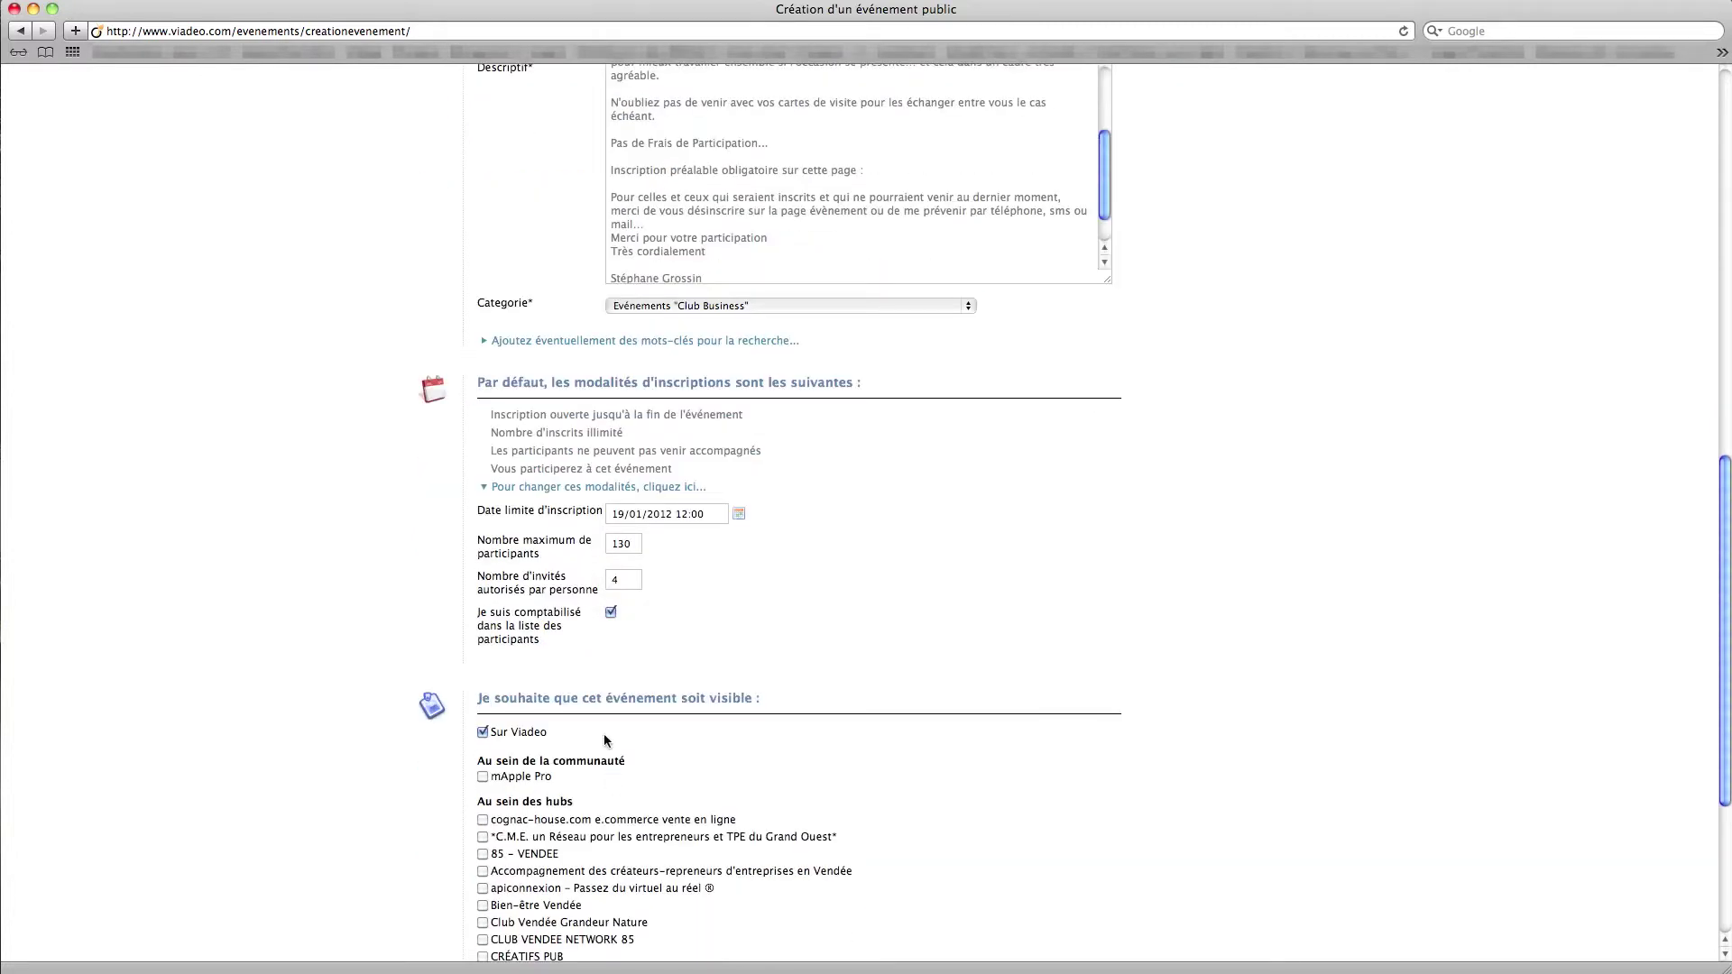
pyautogui.scroll(-3, 595, 693)
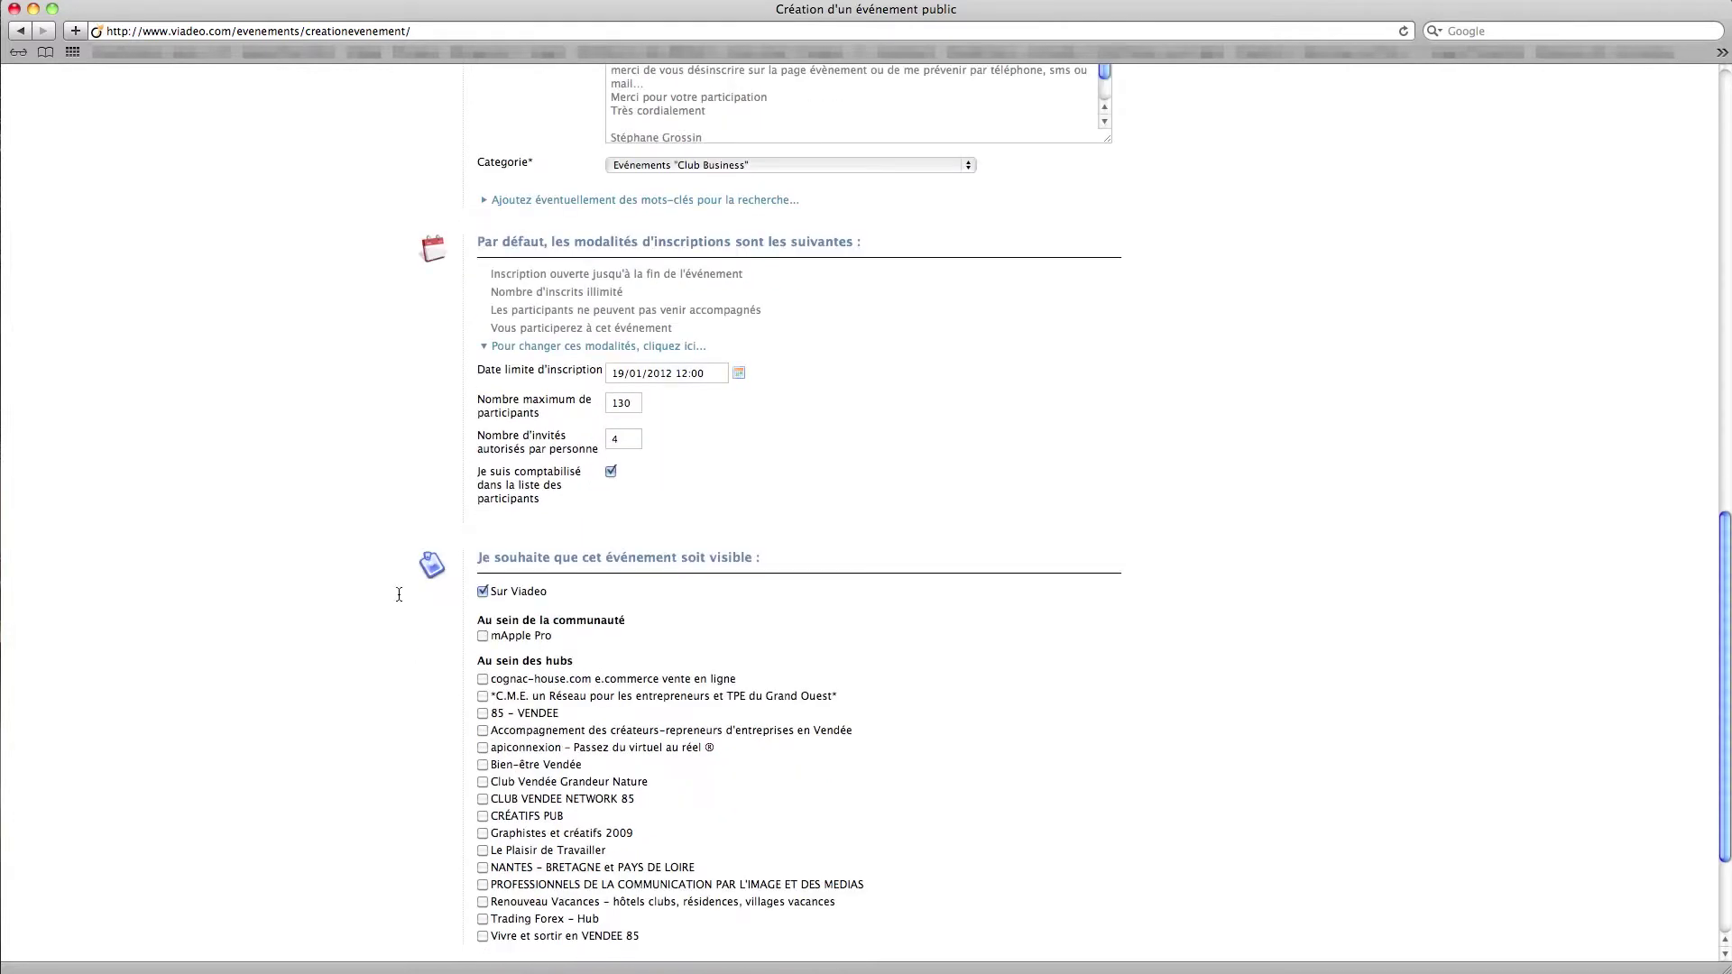
pyautogui.scroll(-3, 498, 592)
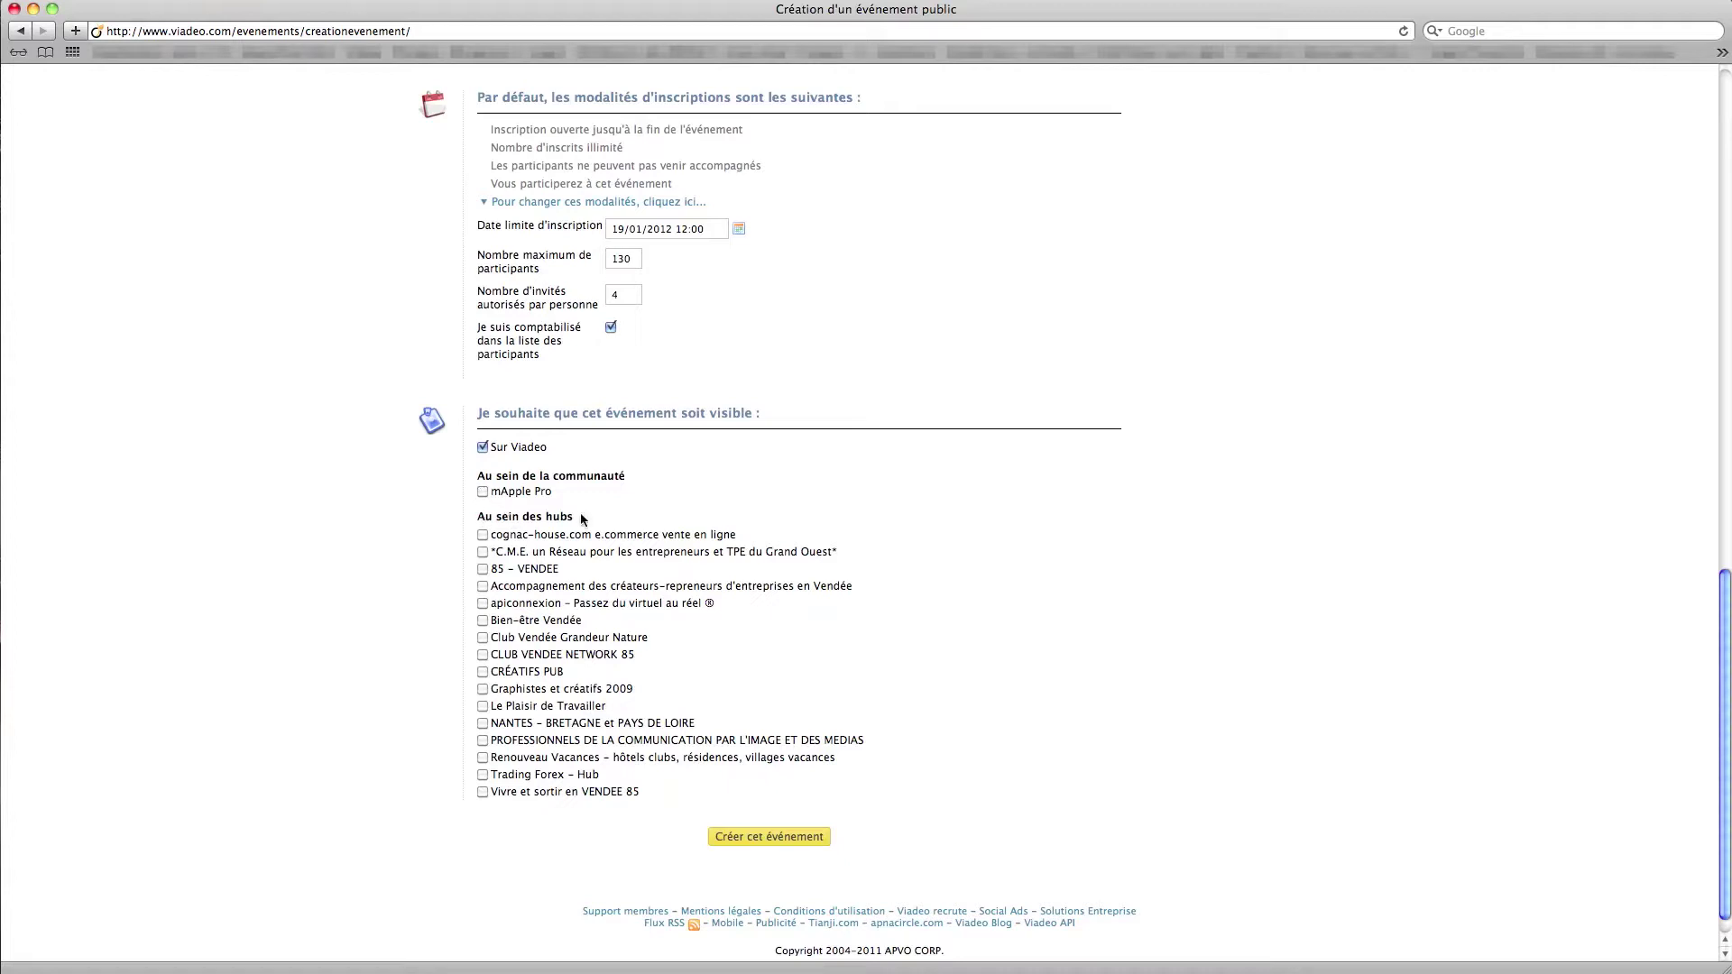
pyautogui.click(483, 551)
pyautogui.click(483, 569)
pyautogui.click(483, 587)
pyautogui.click(484, 604)
pyautogui.click(483, 620)
pyautogui.click(482, 638)
pyautogui.click(483, 652)
pyautogui.click(482, 724)
pyautogui.click(483, 792)
pyautogui.click(781, 842)
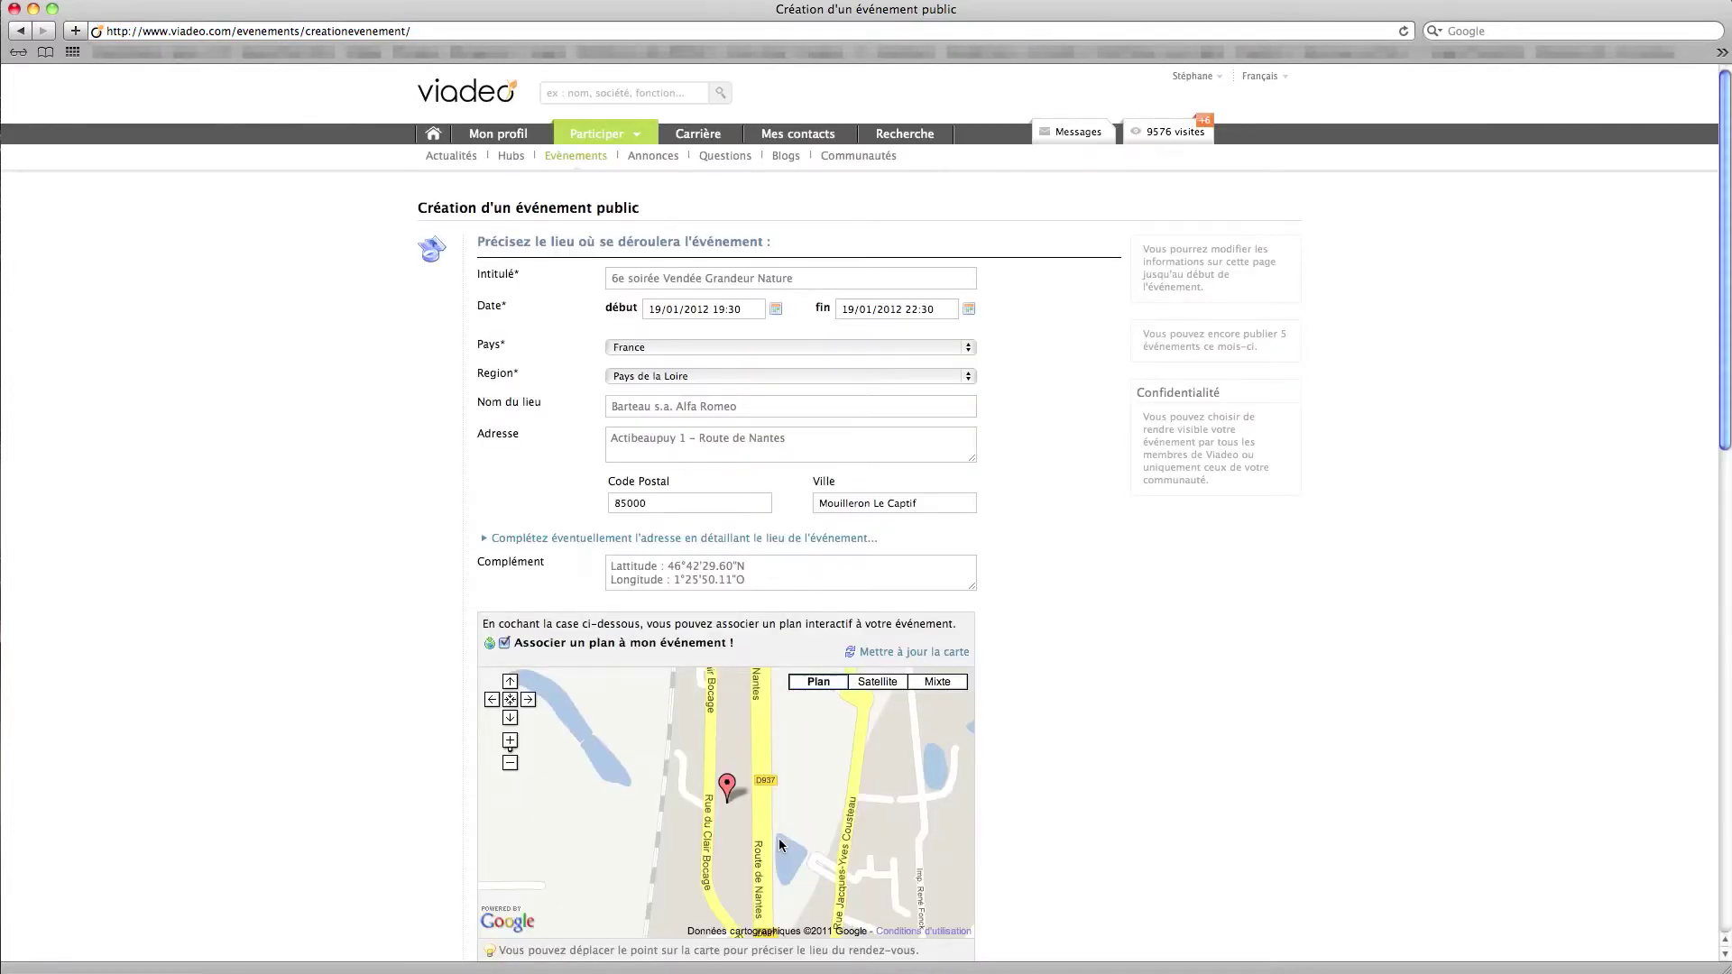
# - Reduce the hub selection to meet the three-hub limit, dropping 85 - VENDEE and Bien-être Vendée but including Club Vendée Grandeur Nature, and create the event
pyautogui.scroll(-10, 1087, 756)
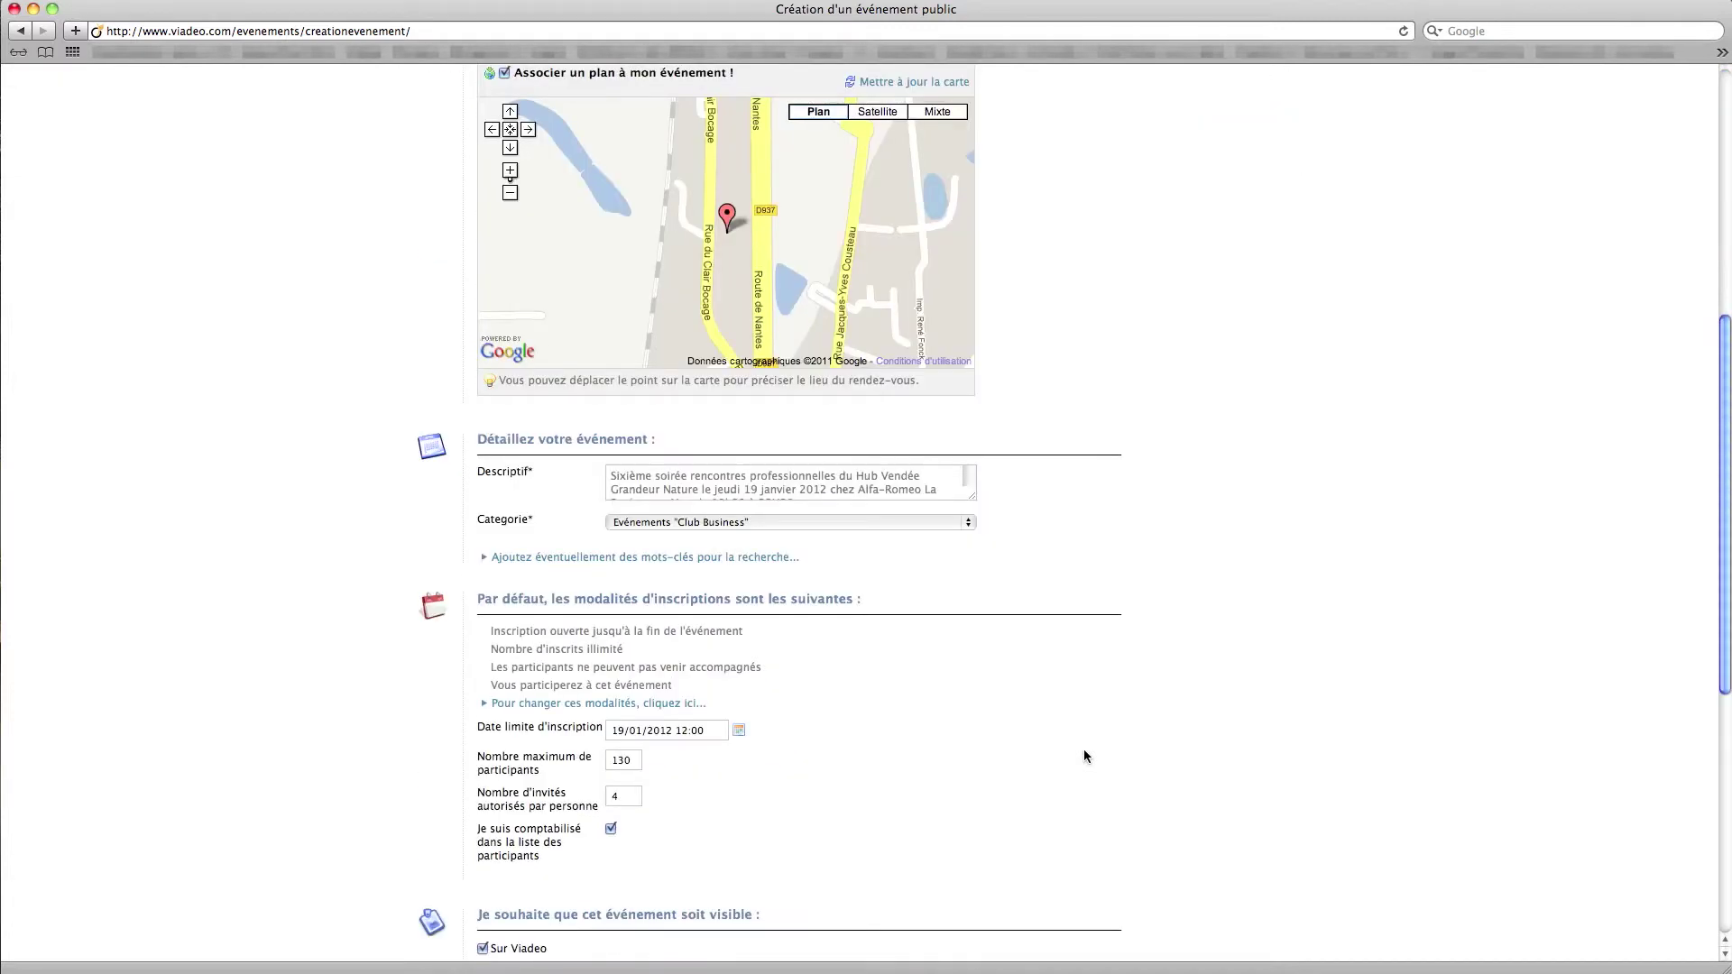
pyautogui.scroll(-2, 1086, 756)
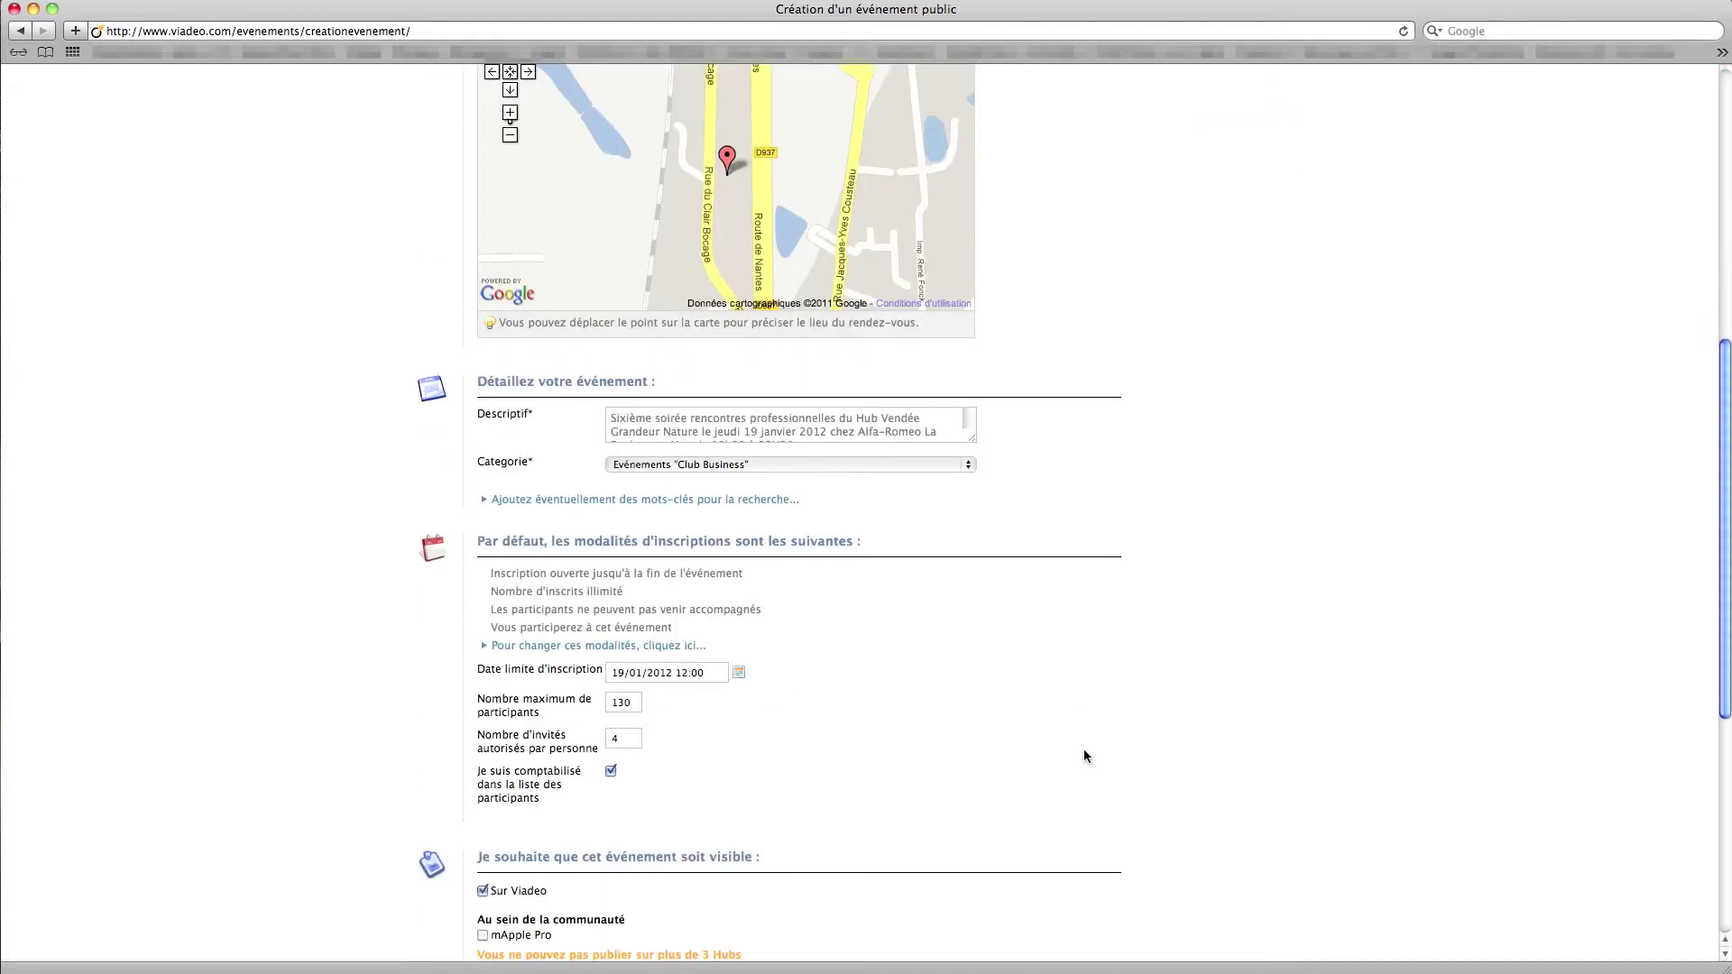
pyautogui.scroll(-3, 1086, 756)
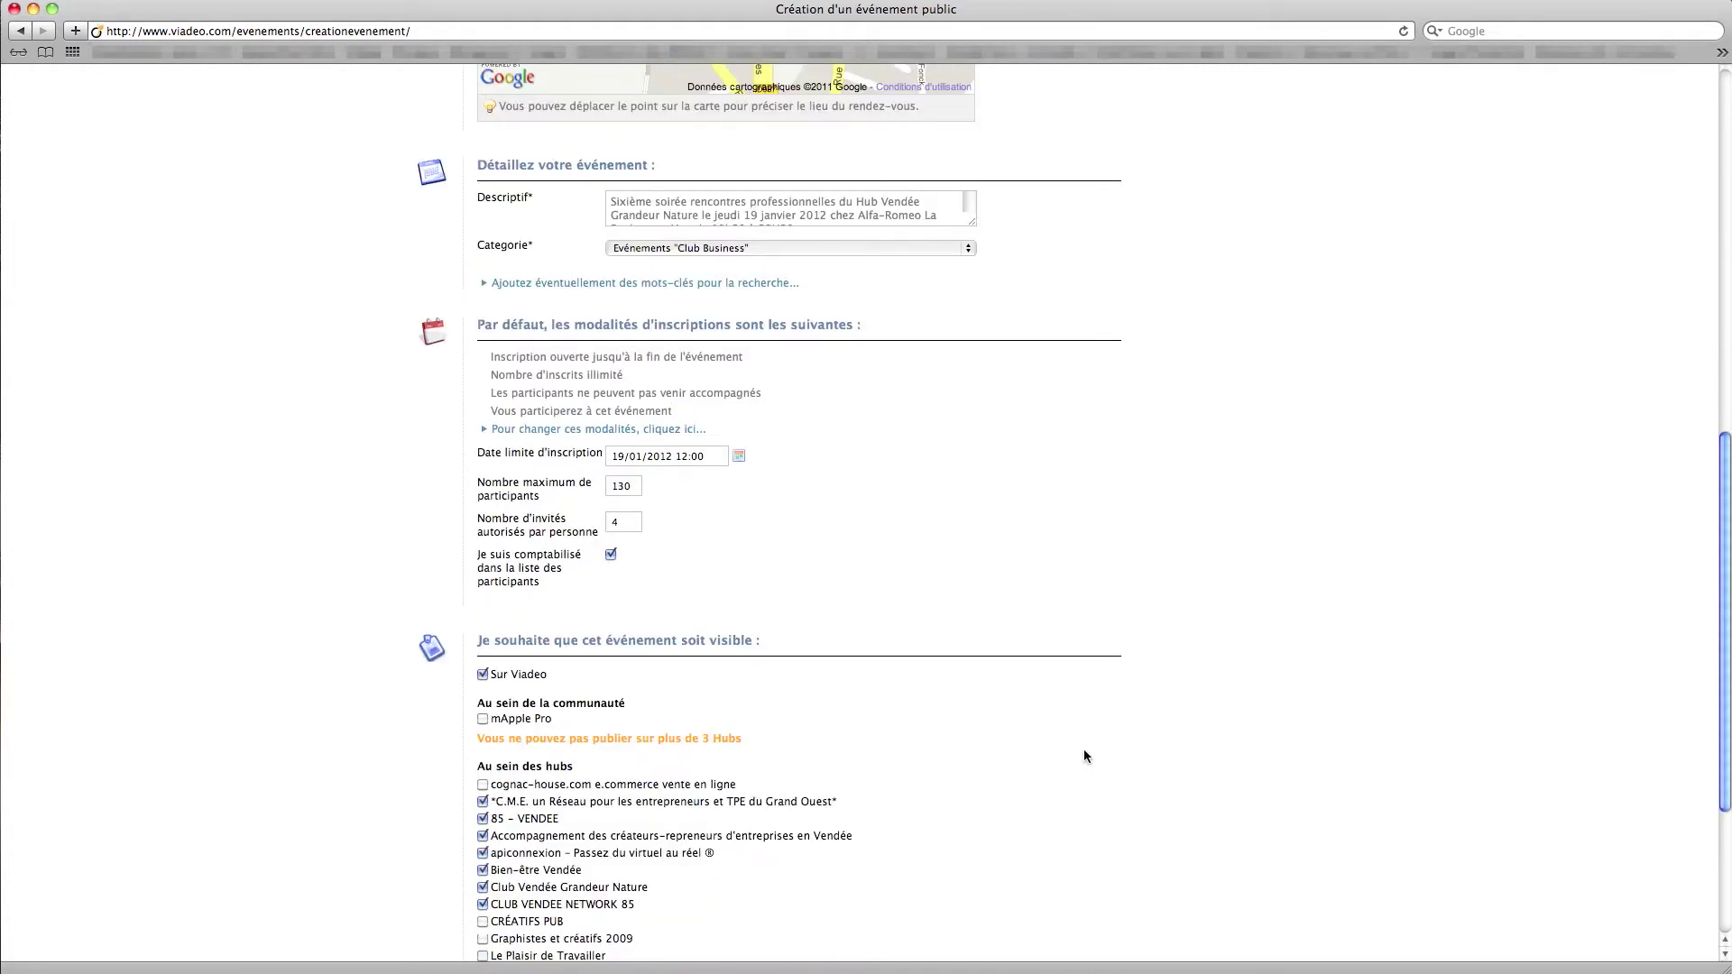
pyautogui.scroll(-4, 1087, 756)
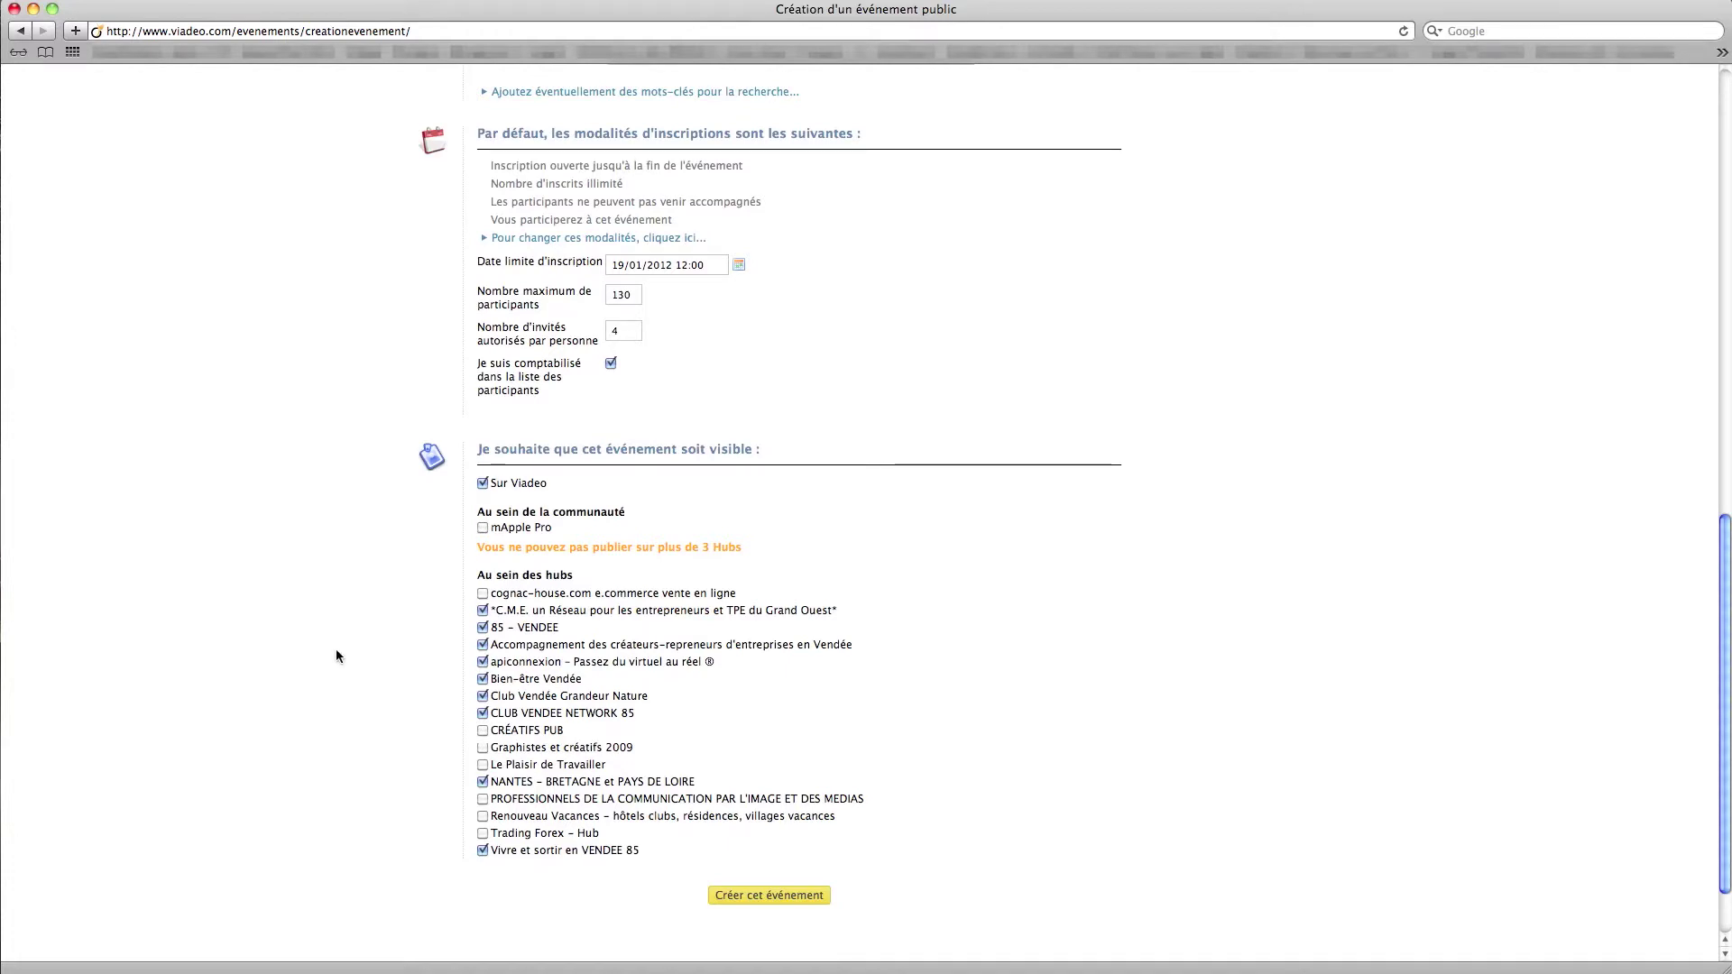
pyautogui.scroll(-2, 335, 650)
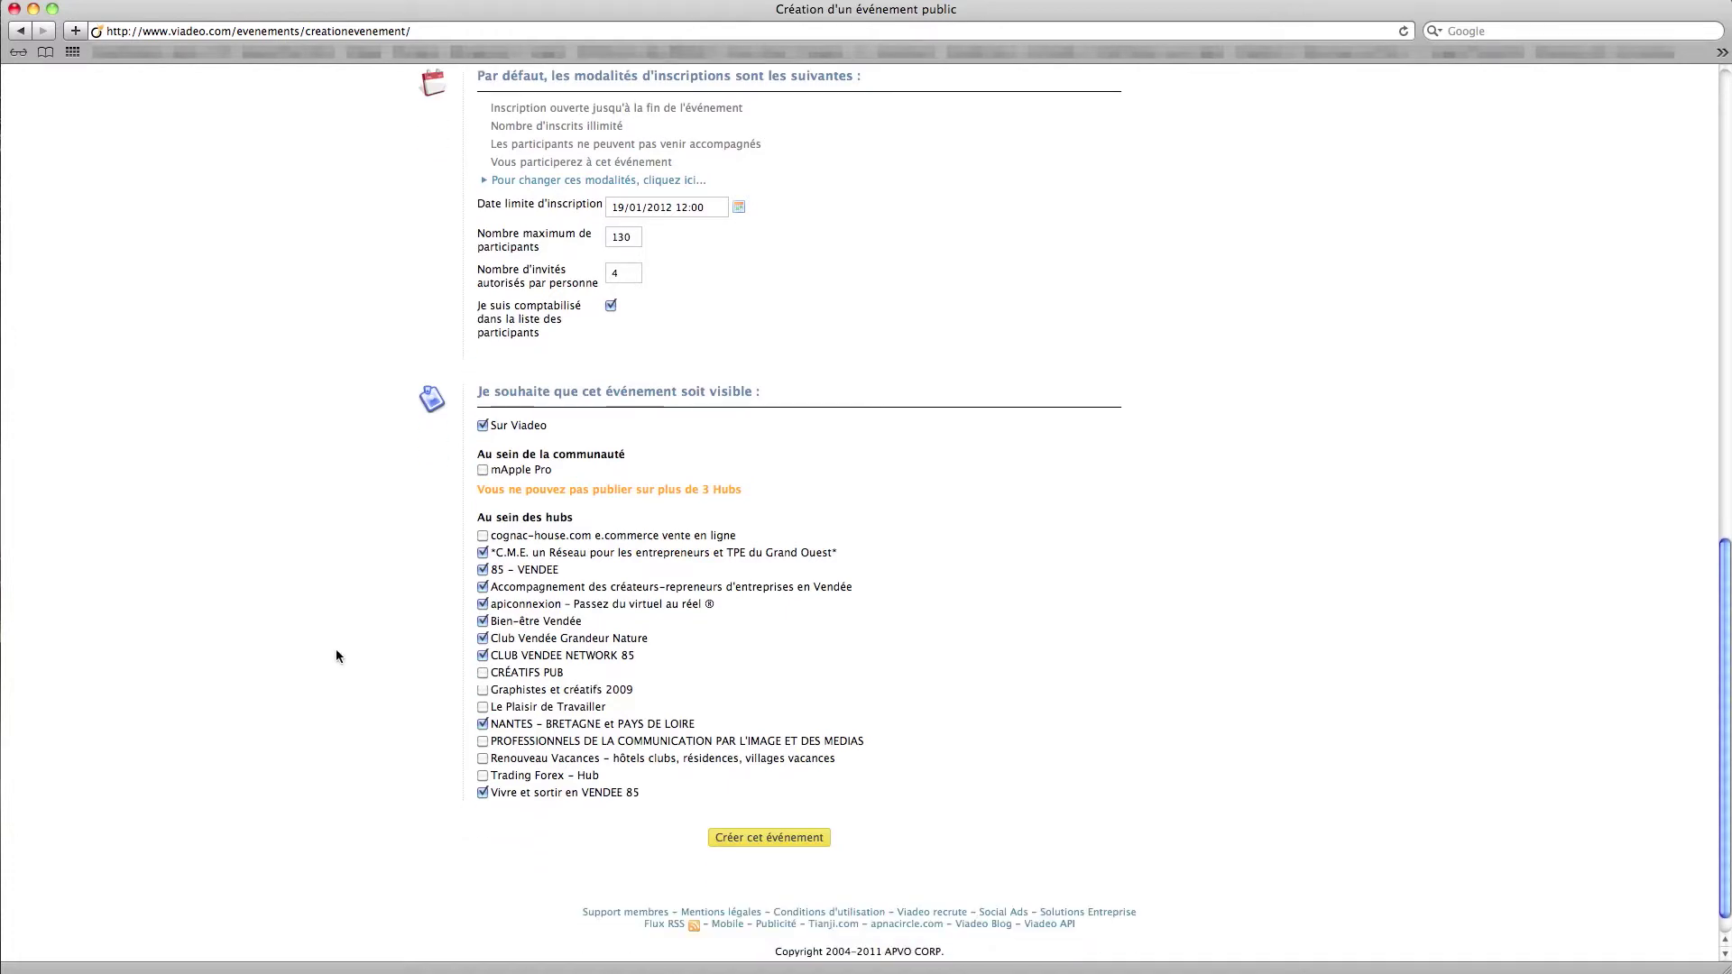
pyautogui.click(483, 586)
pyautogui.click(483, 621)
pyautogui.click(483, 656)
pyautogui.click(483, 793)
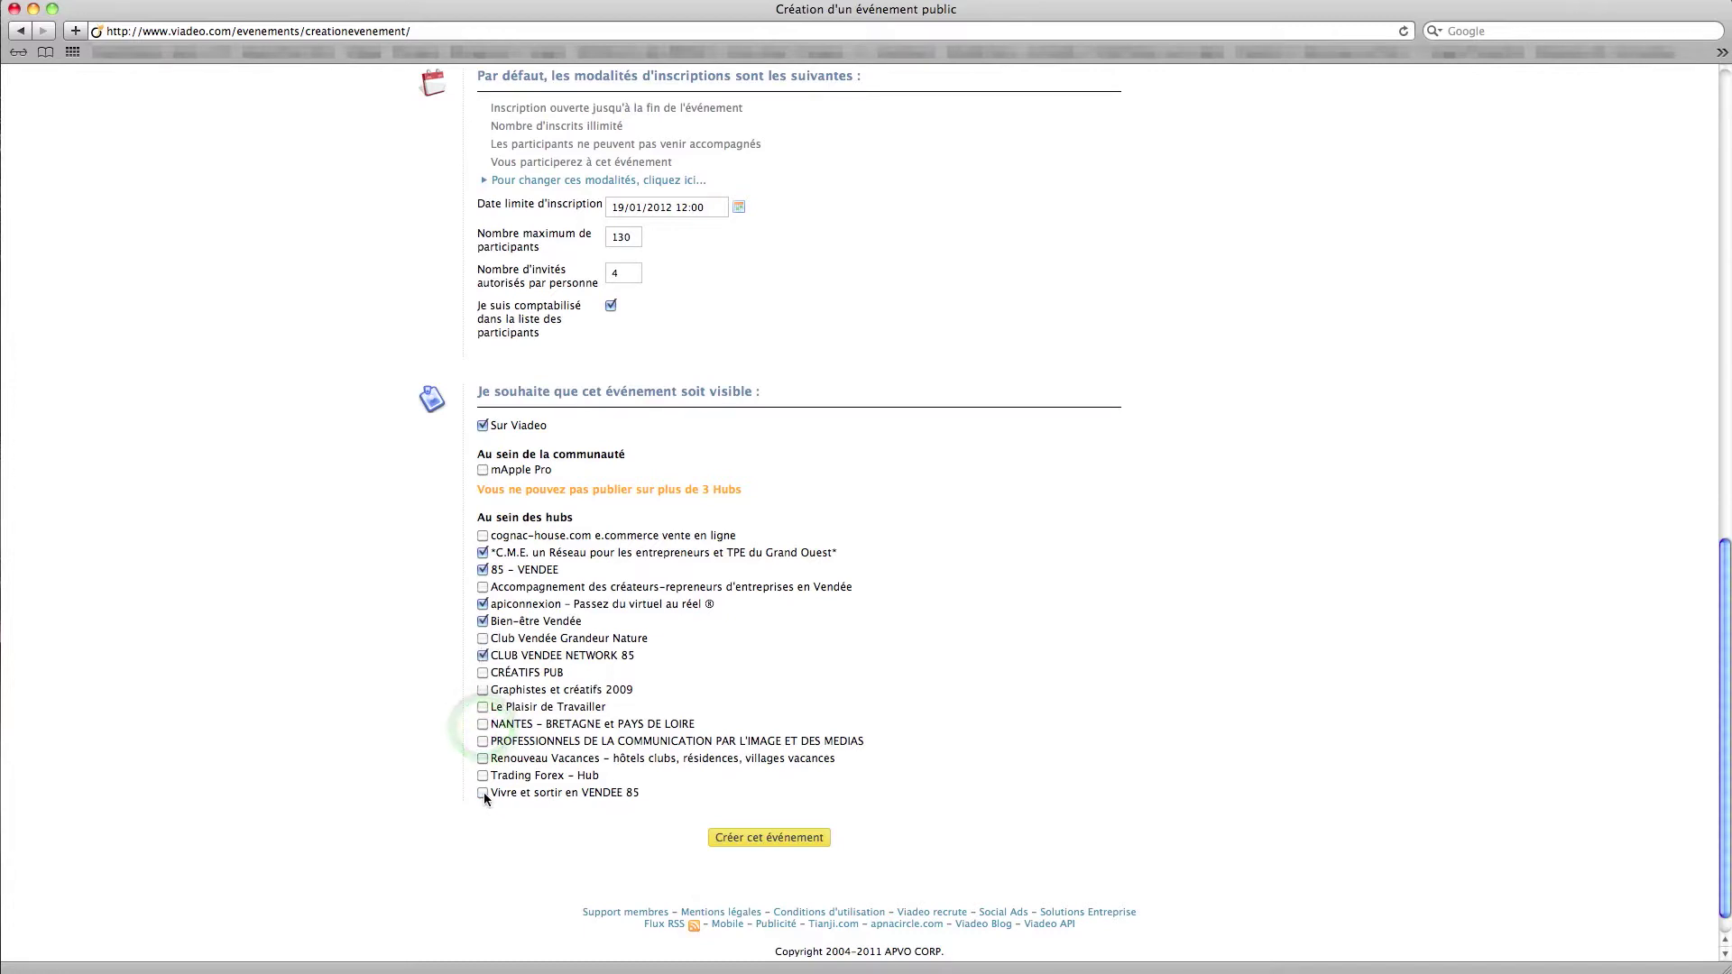
pyautogui.click(483, 605)
pyautogui.click(483, 573)
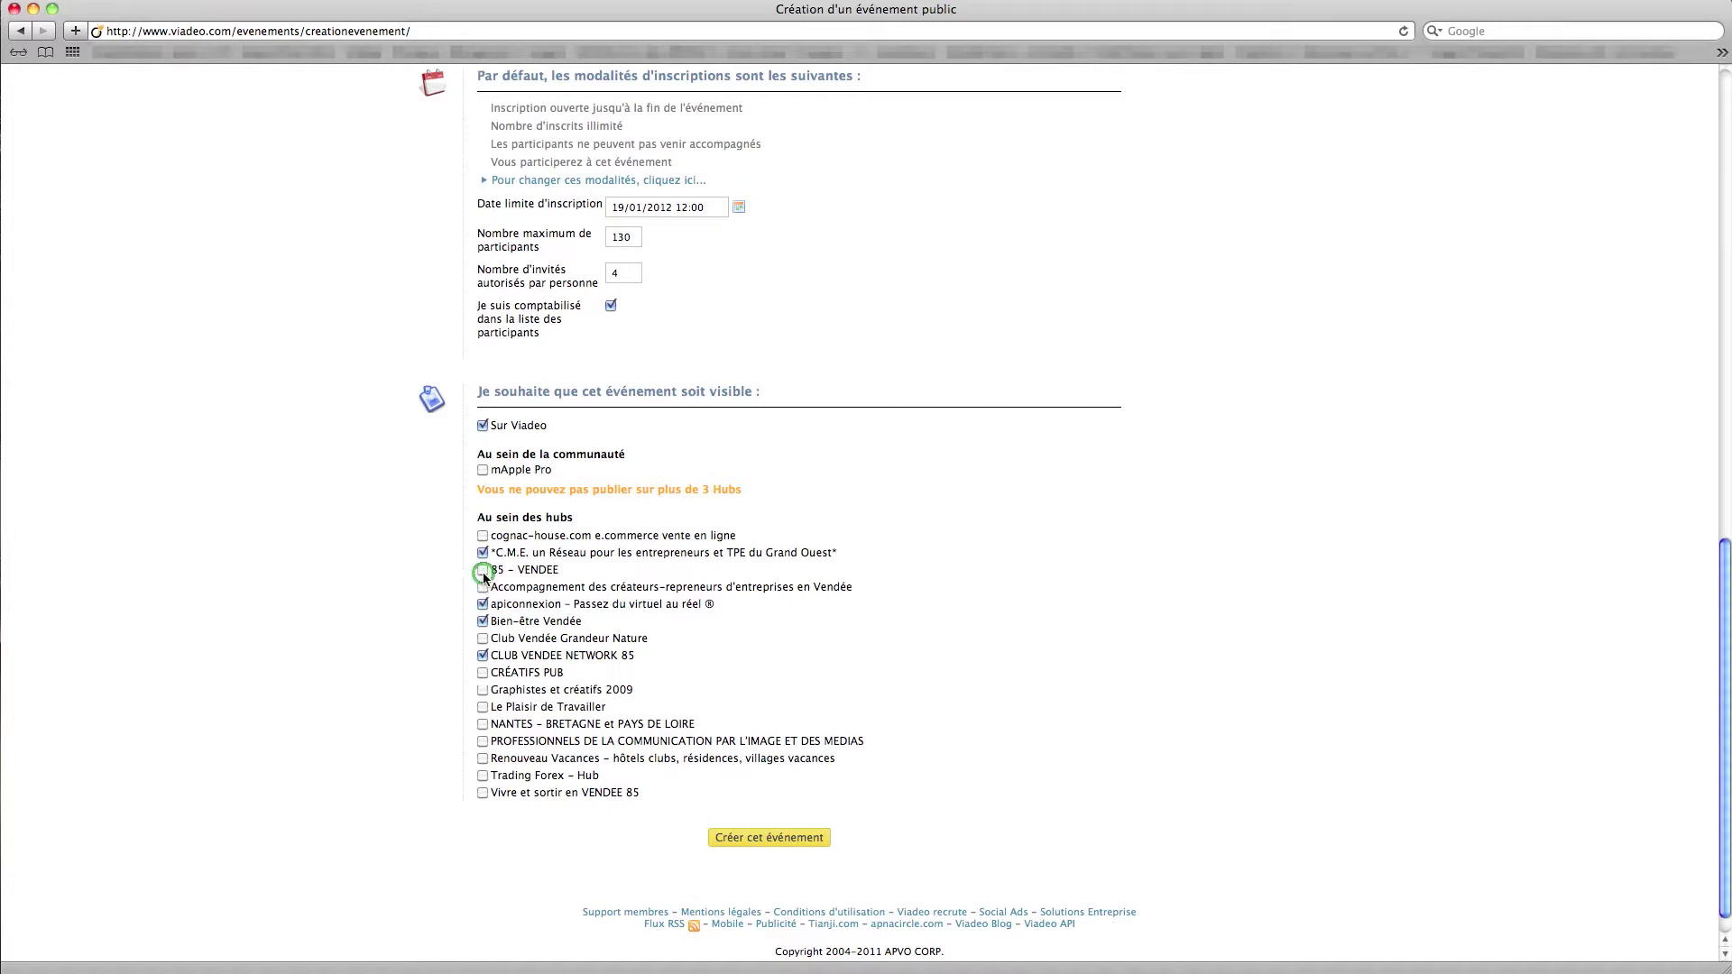
pyautogui.click(483, 621)
pyautogui.click(484, 638)
pyautogui.click(769, 838)
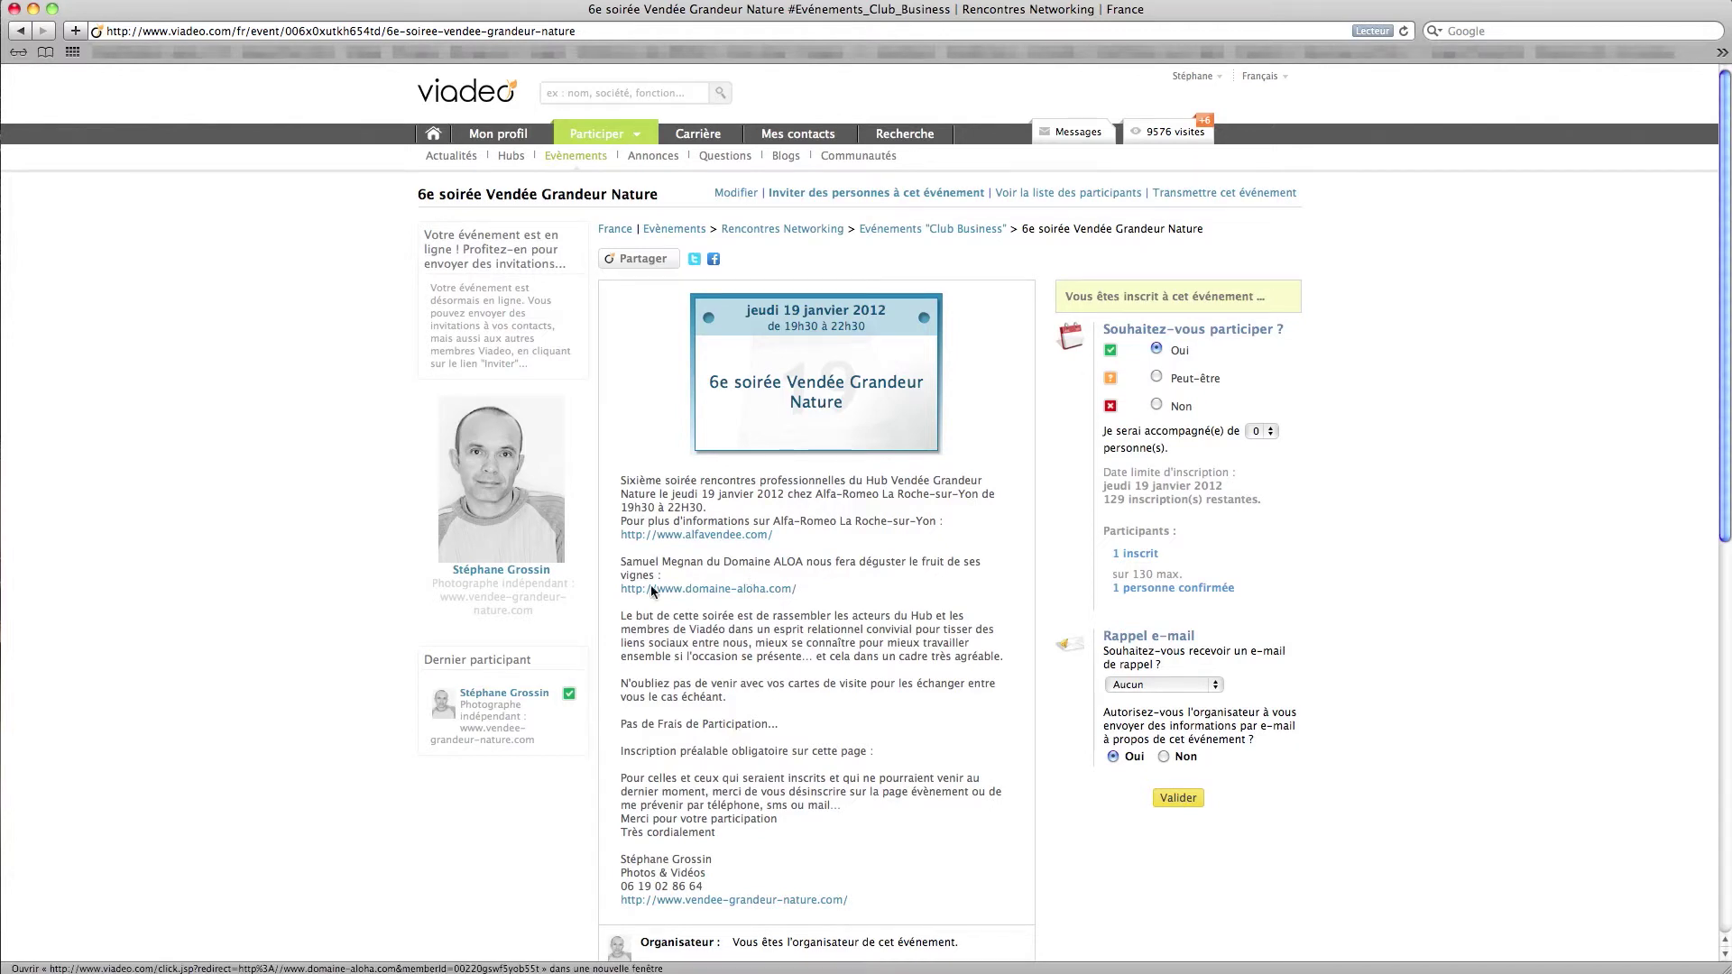
# - Check the alfavendee.com and domaine-aloha.com links in the published description by opening each one, and return to the event page
pyautogui.rightClick(699, 537)
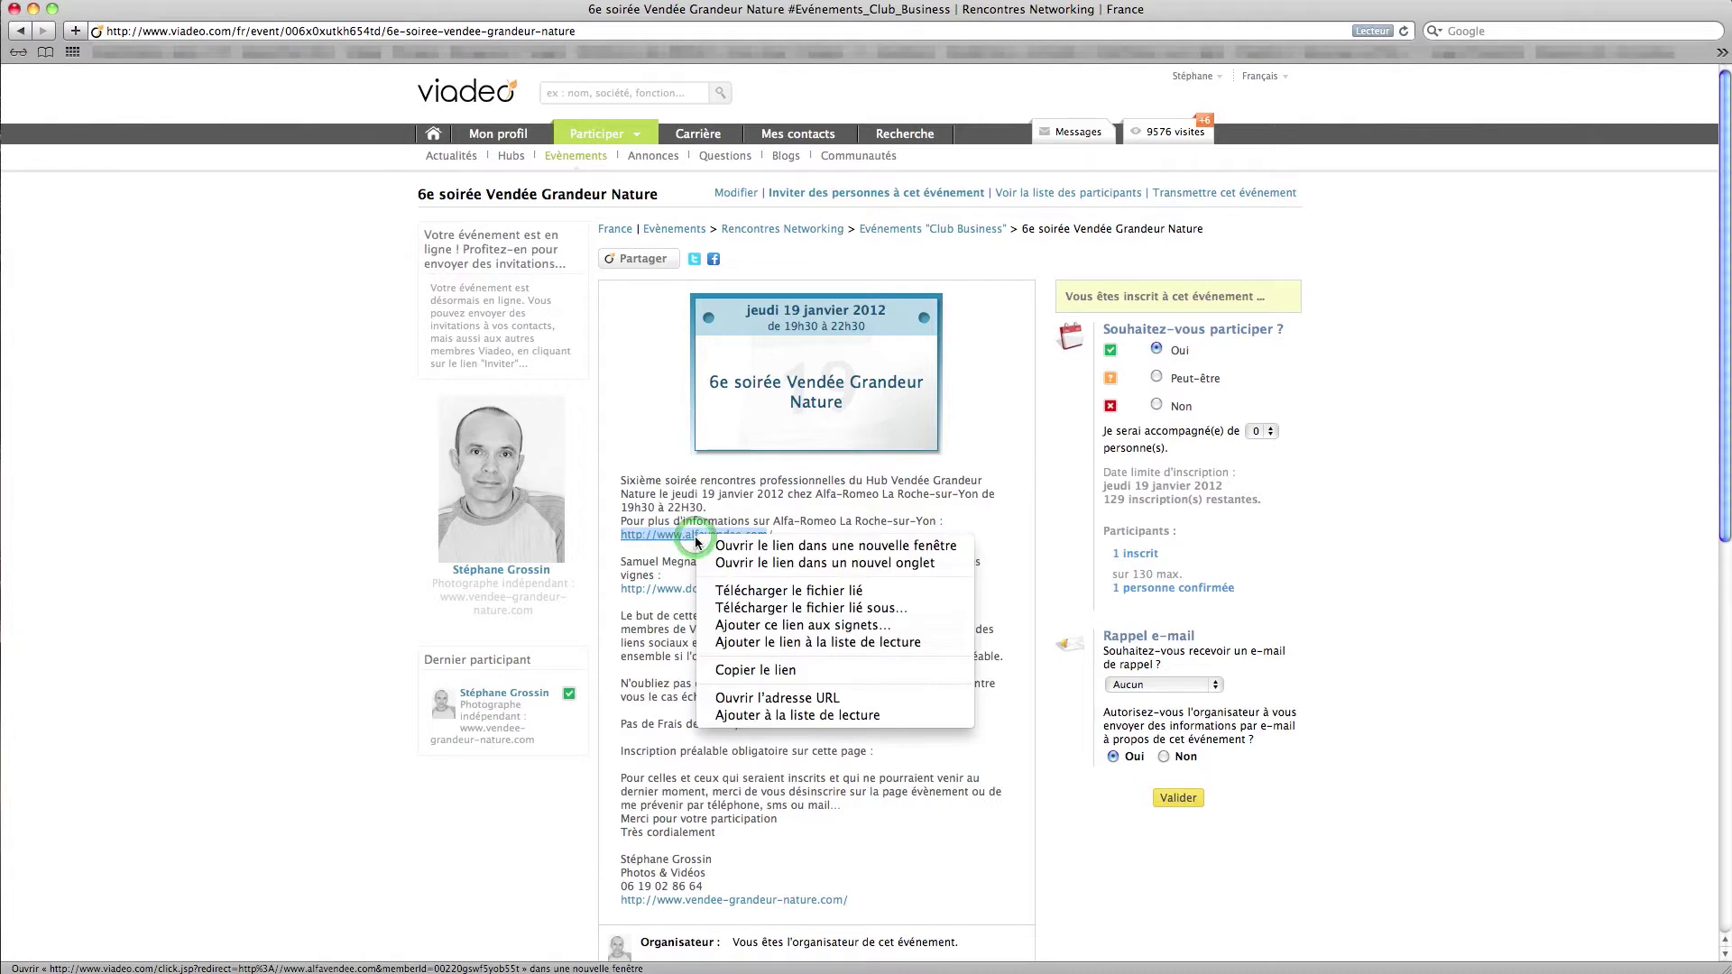
pyautogui.click(706, 545)
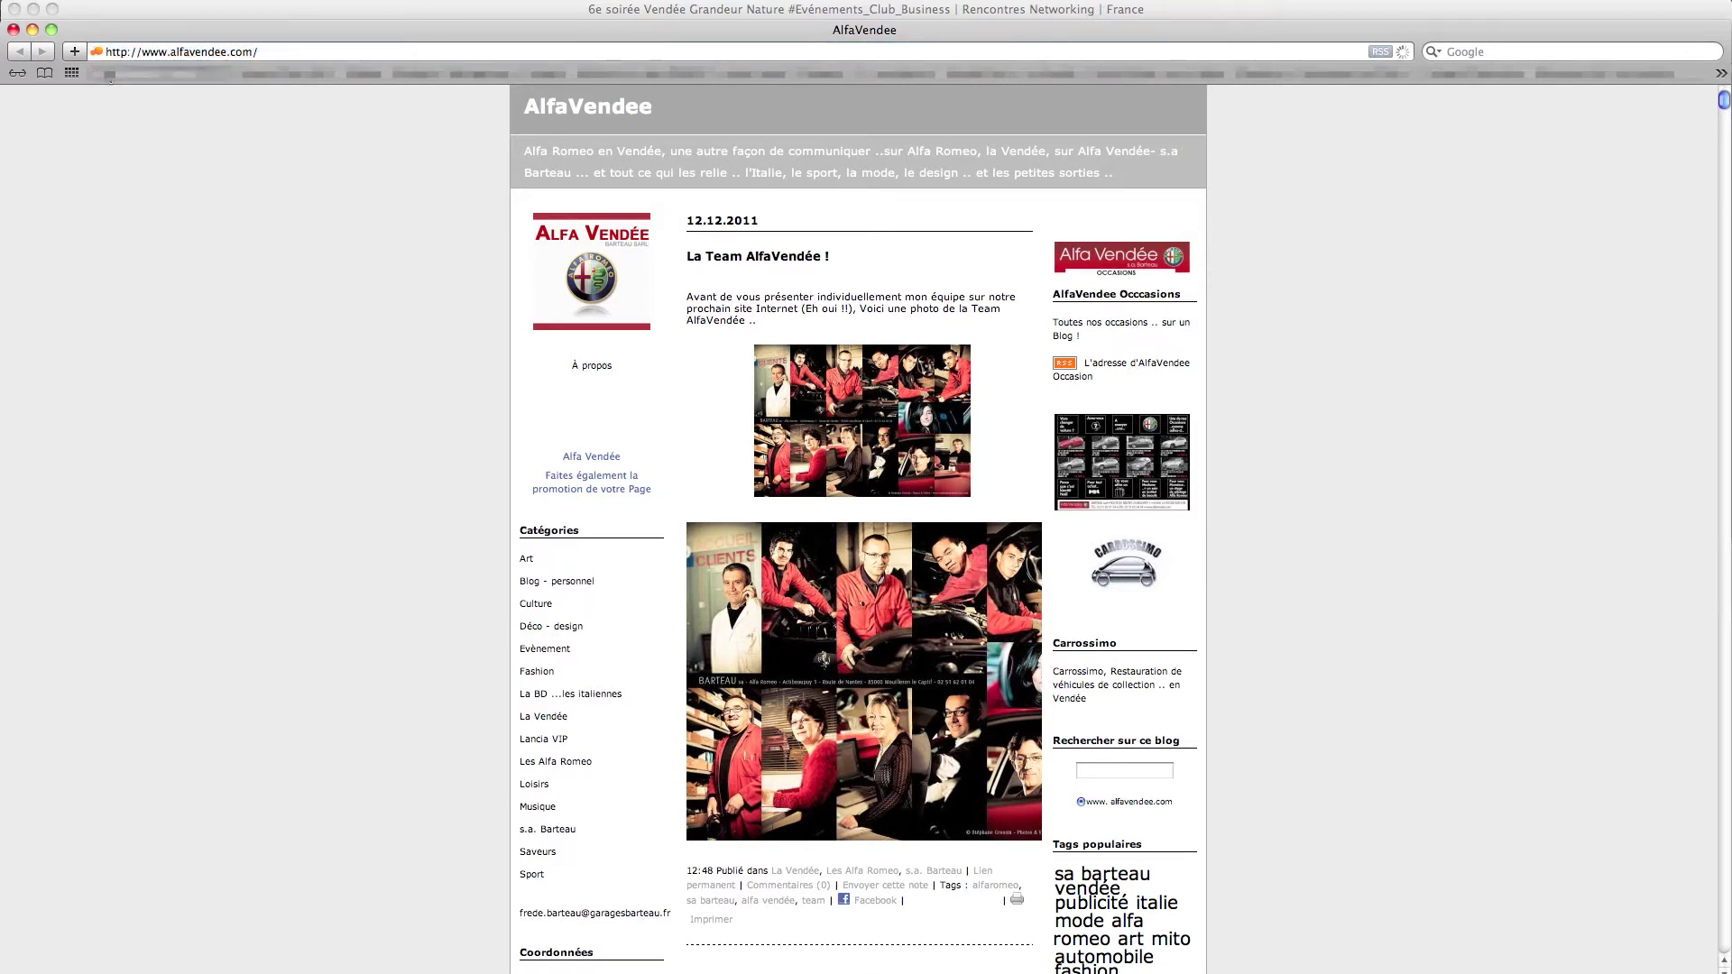
pyautogui.click(14, 30)
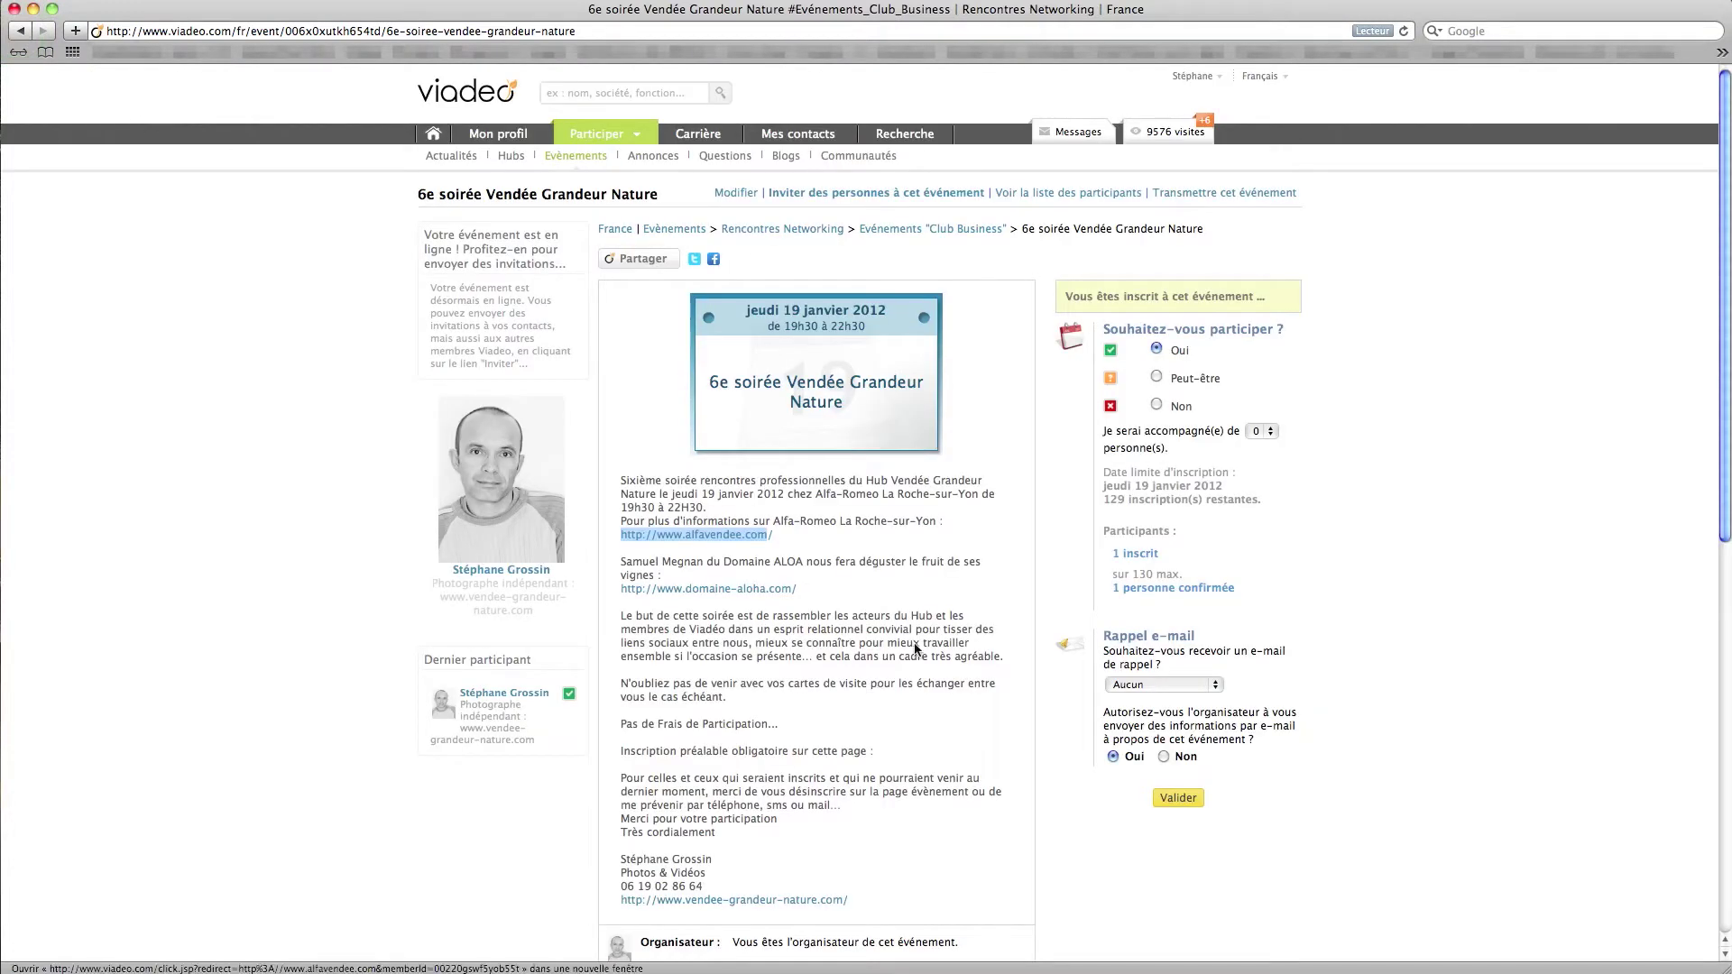
pyautogui.click(889, 632)
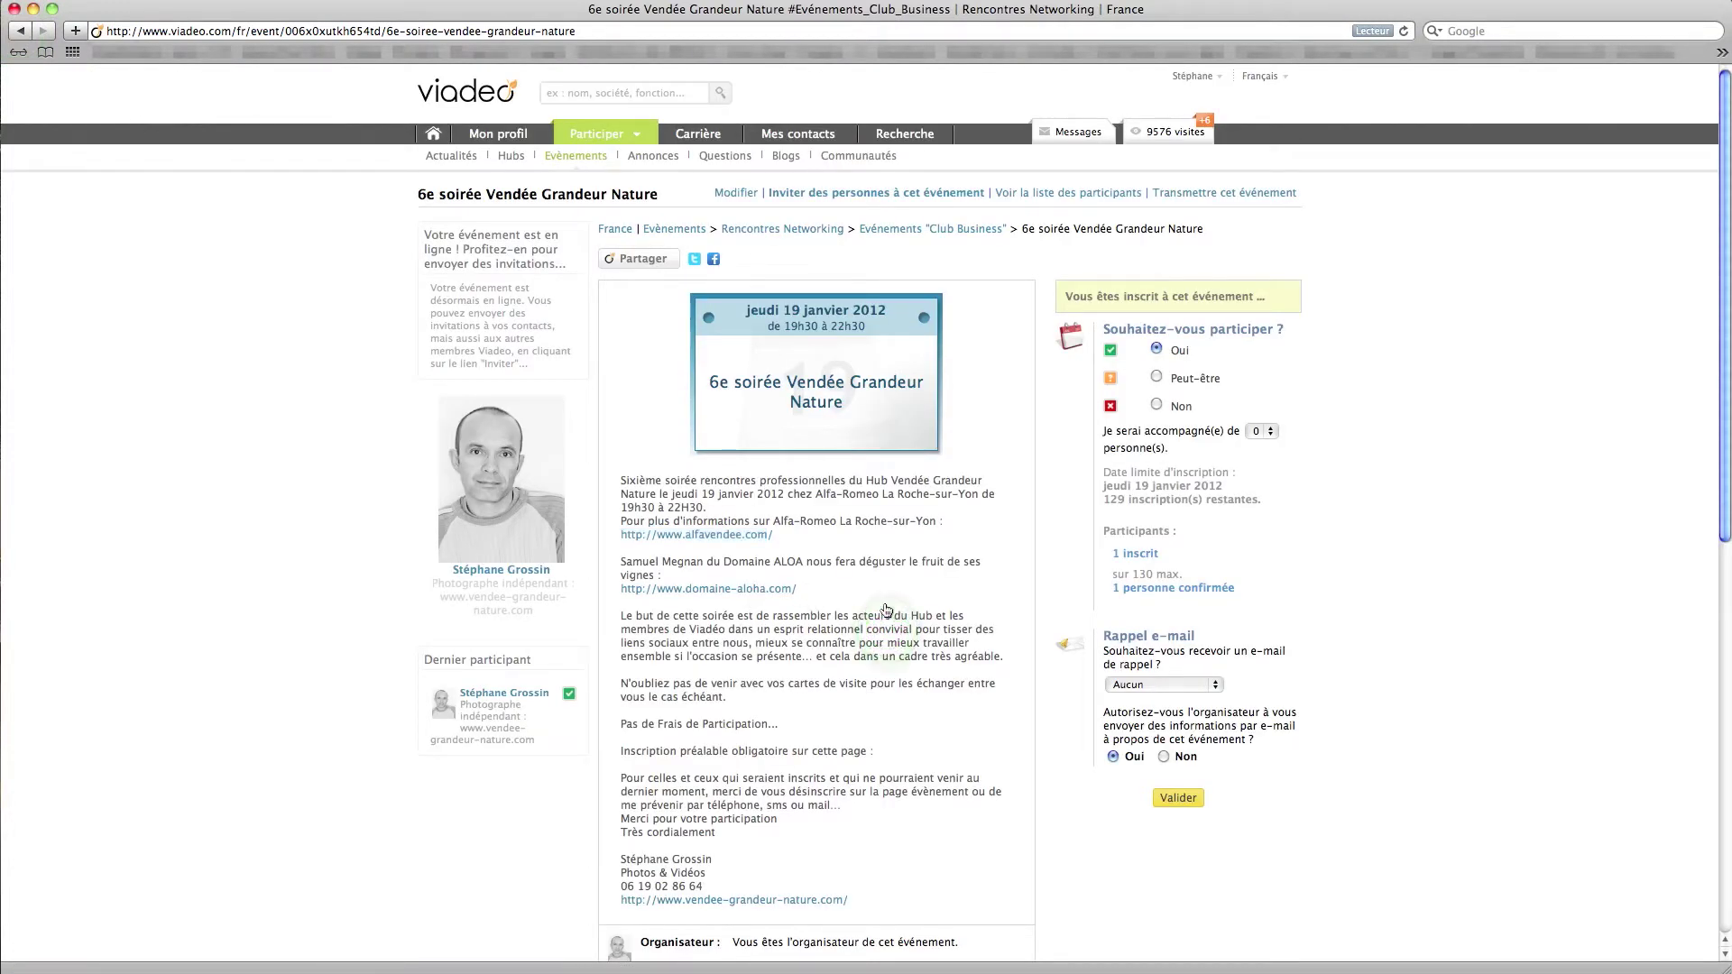
pyautogui.rightClick(788, 594)
pyautogui.click(789, 599)
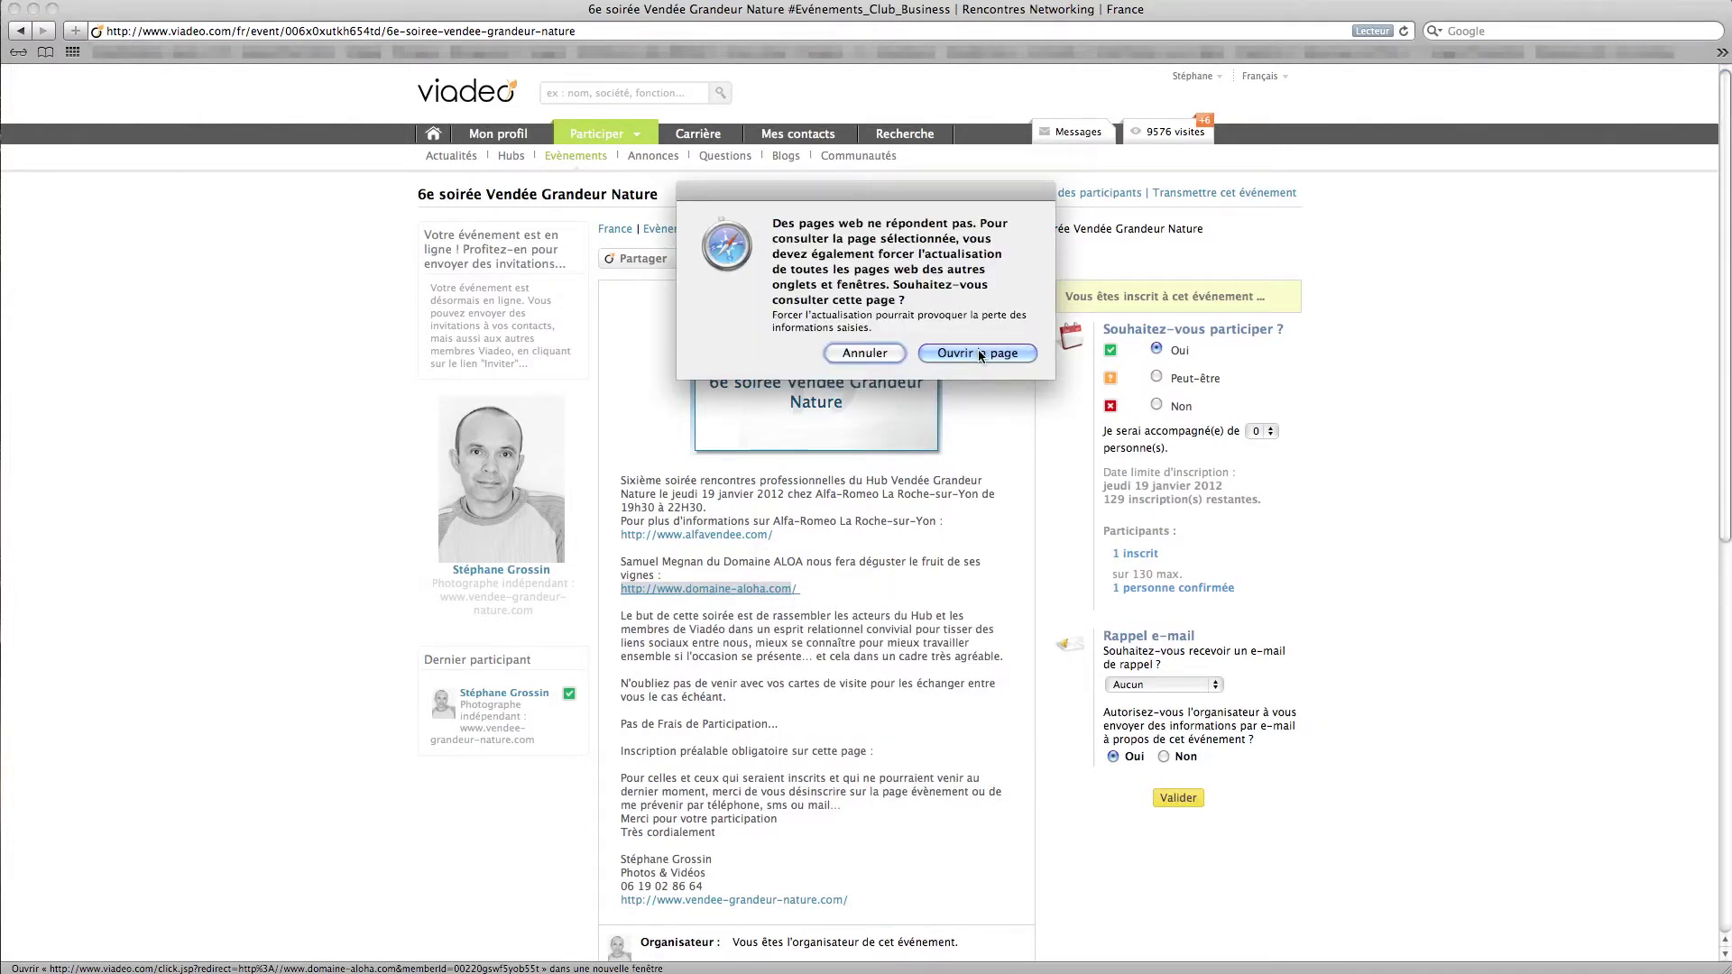
pyautogui.click(980, 353)
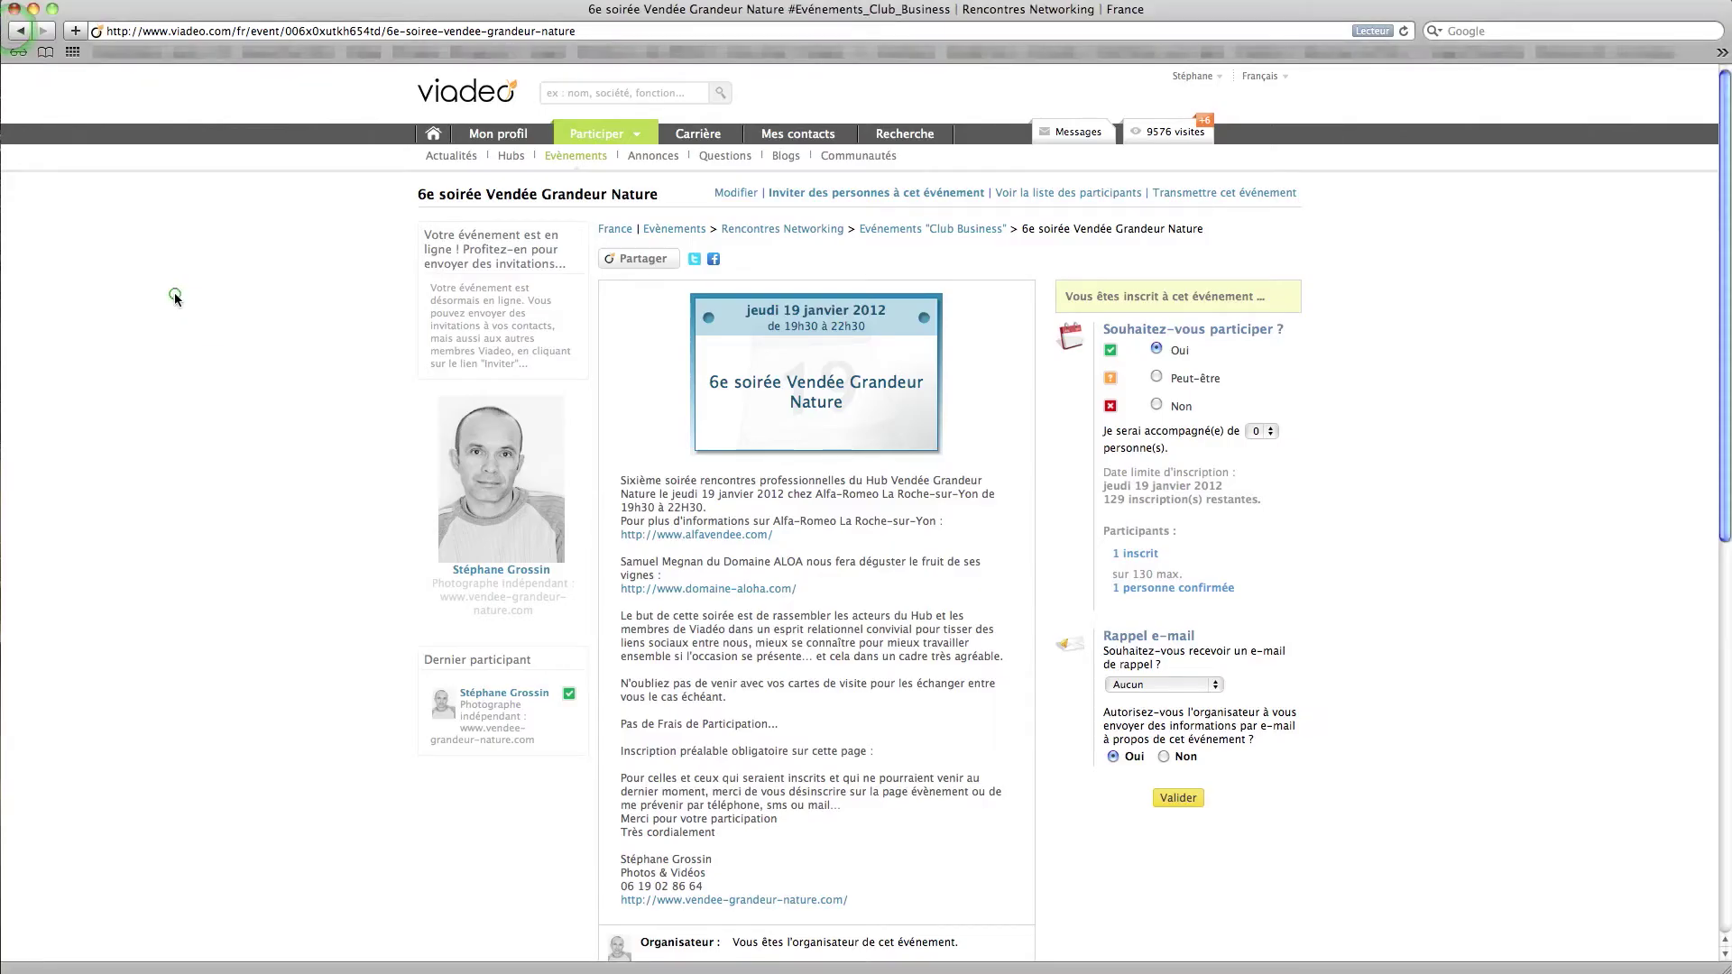
# - Review the event page's details, participation answers and companion choices, and open the list of confirmed participants
pyautogui.scroll(-5, 958, 547)
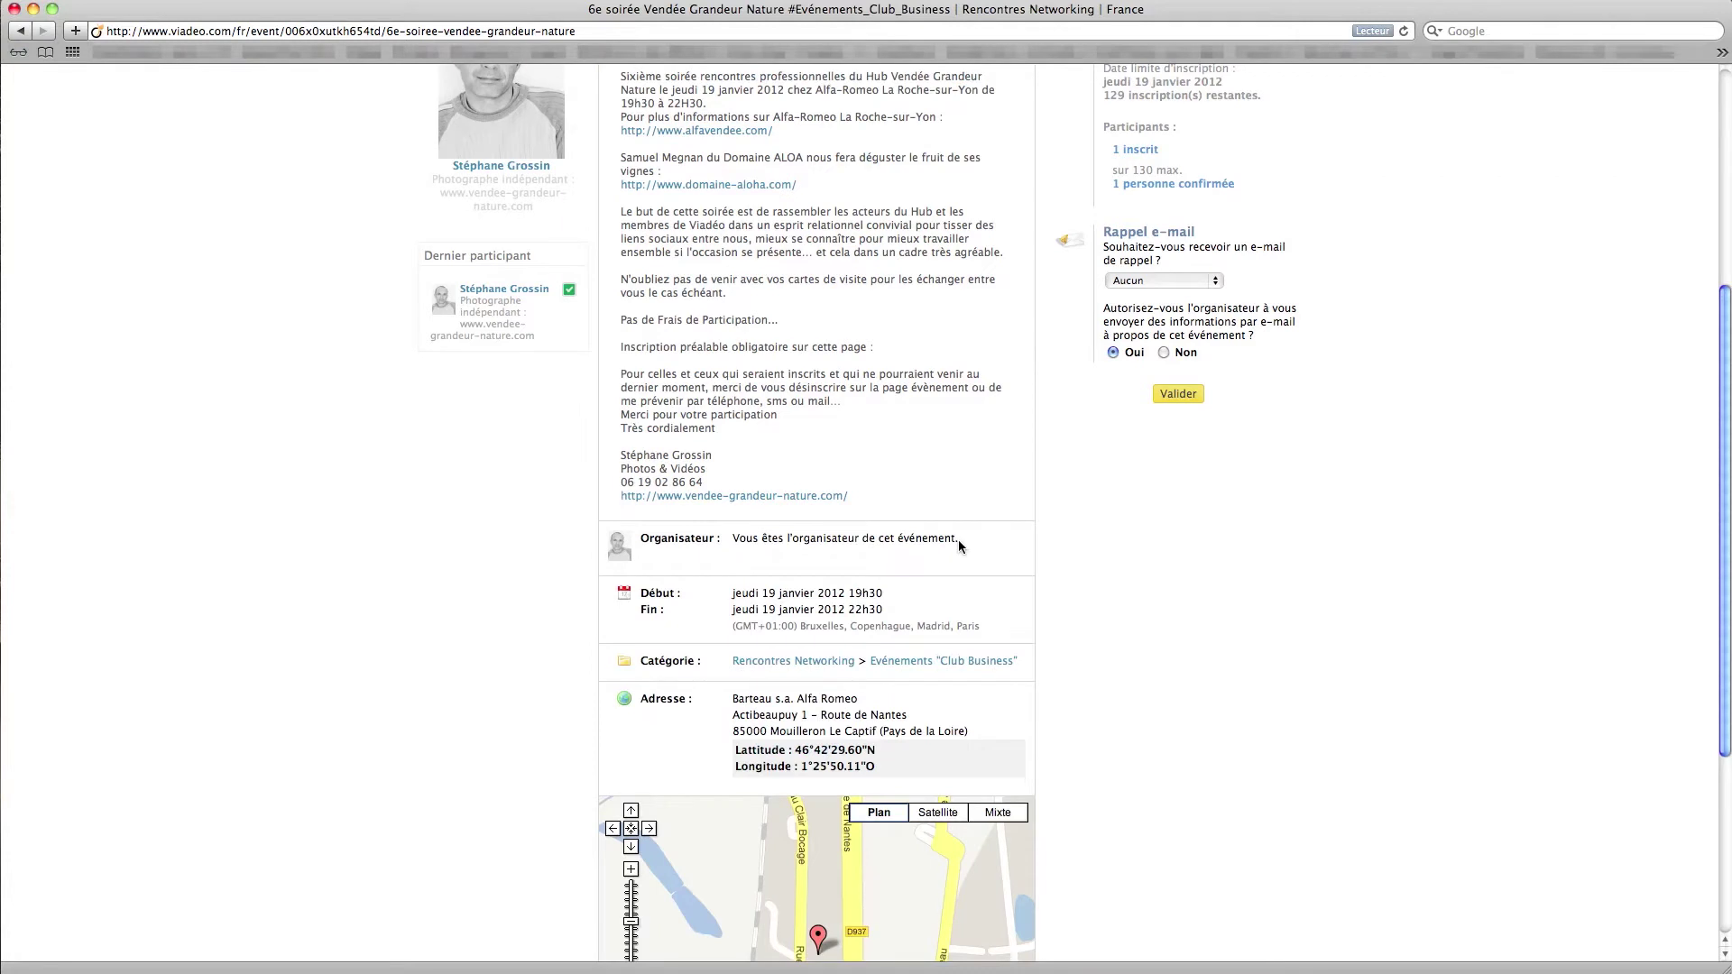
pyautogui.scroll(5, 958, 546)
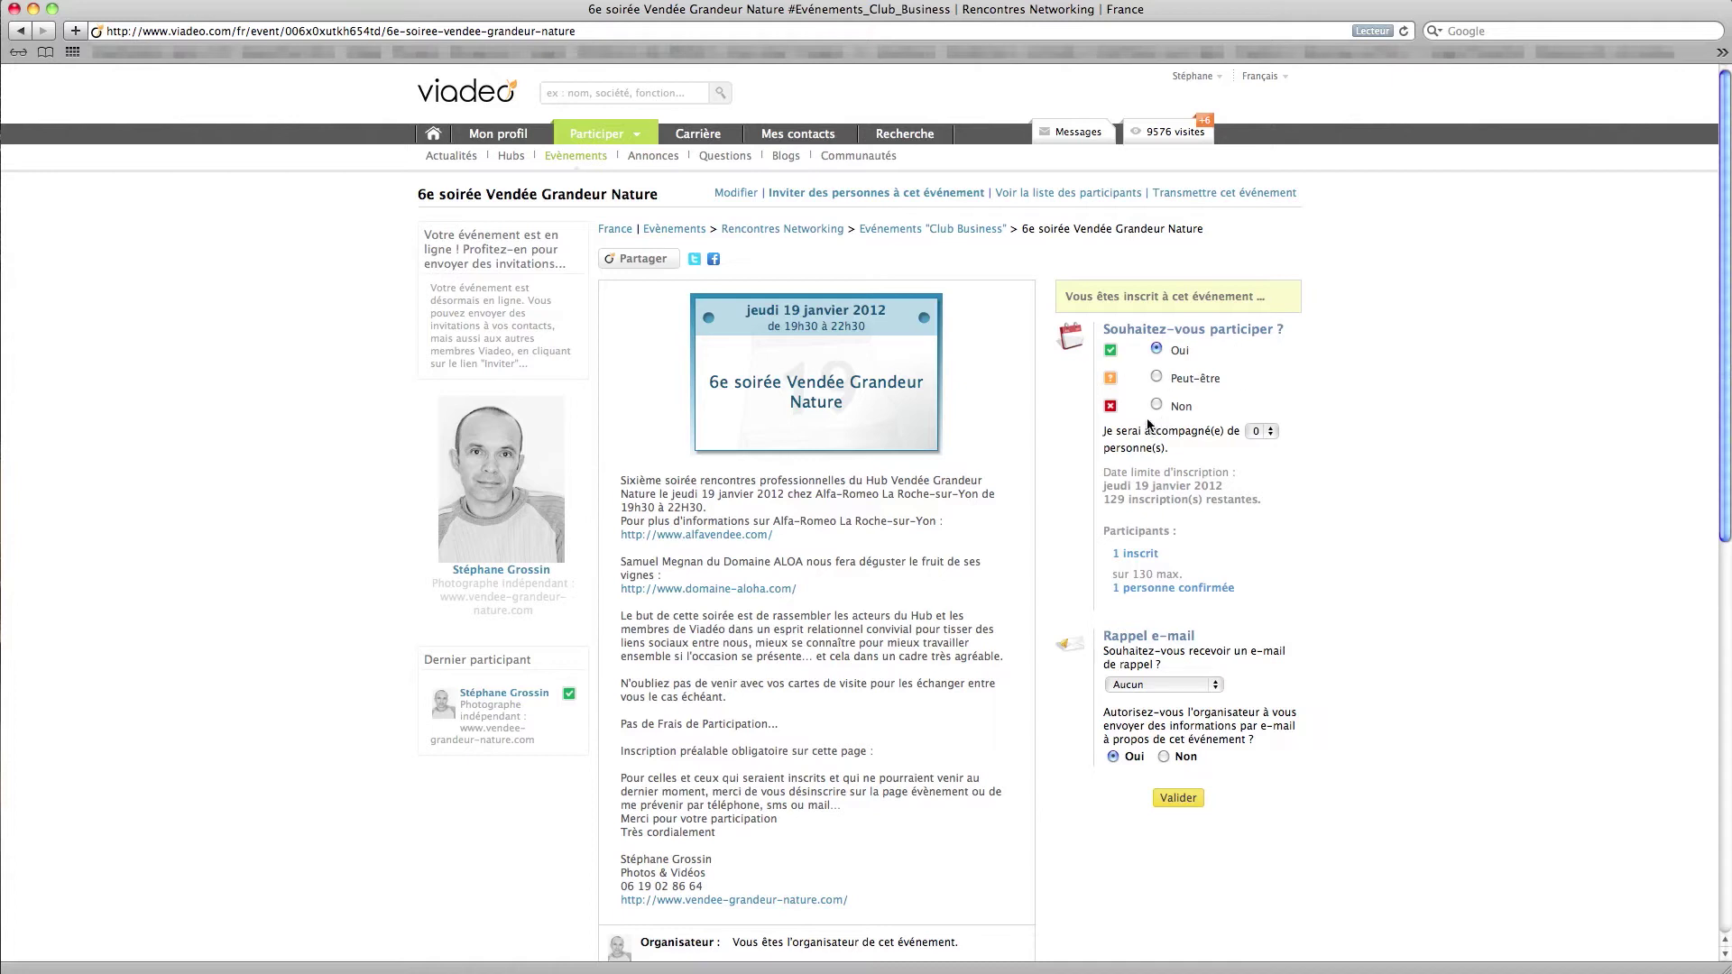
pyautogui.click(1142, 382)
pyautogui.click(1161, 380)
pyautogui.click(1206, 423)
pyautogui.click(1154, 349)
pyautogui.click(1270, 431)
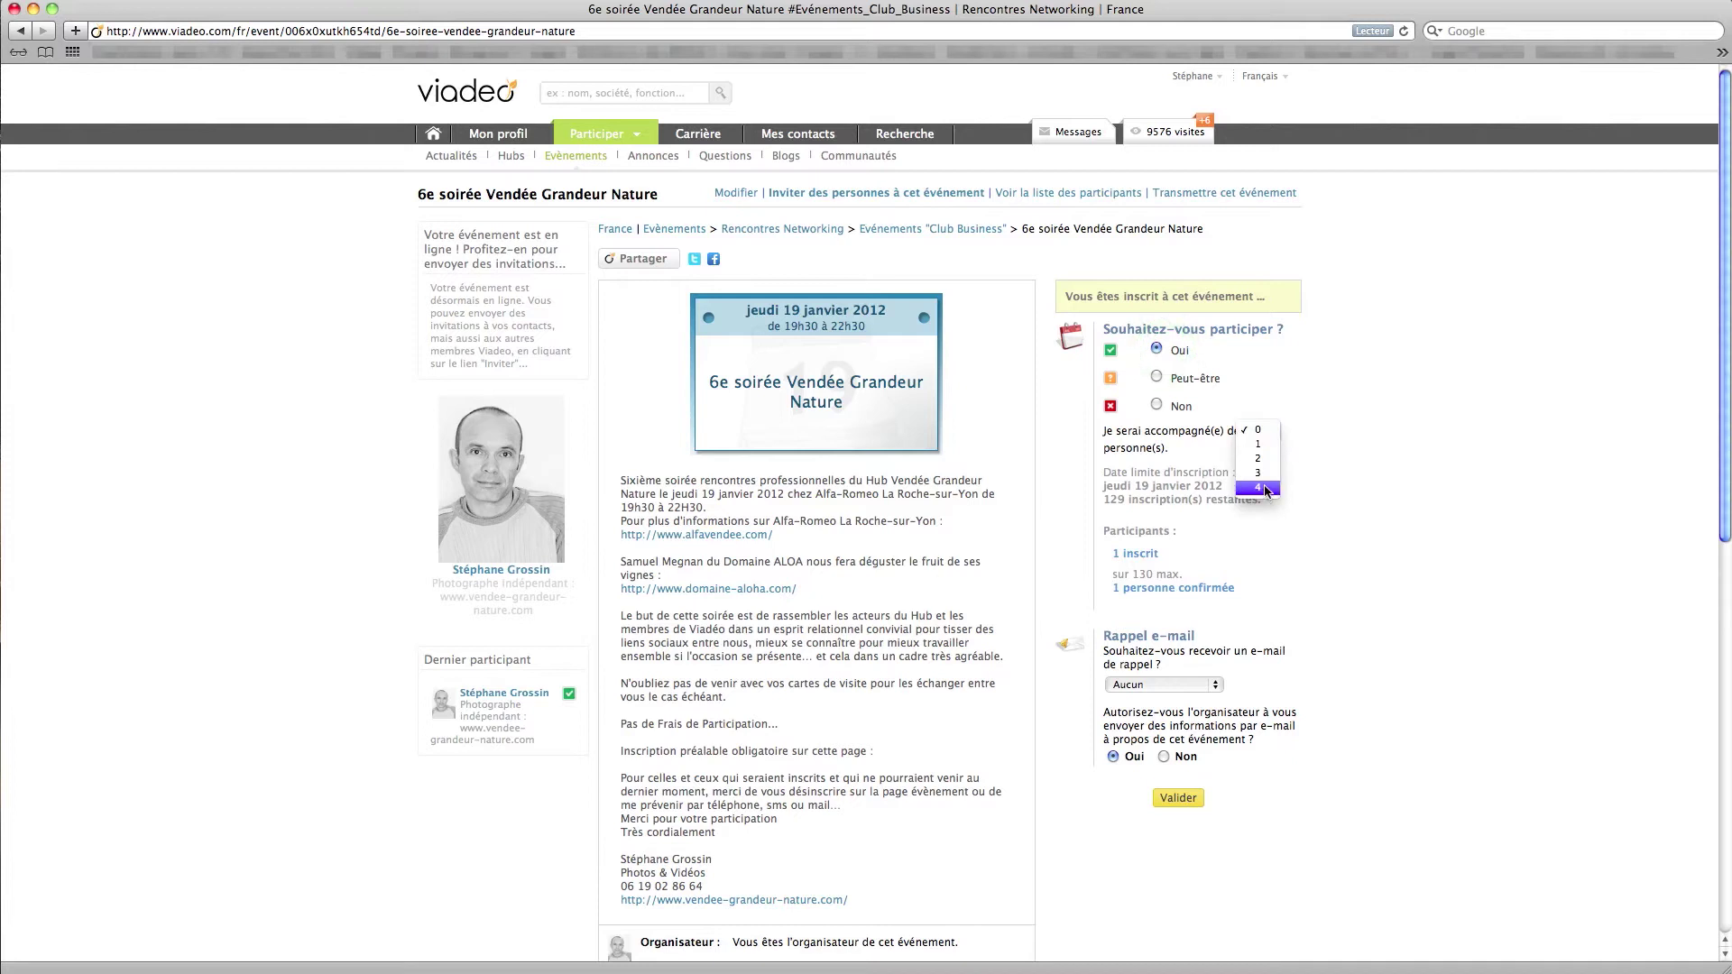
pyautogui.click(1319, 429)
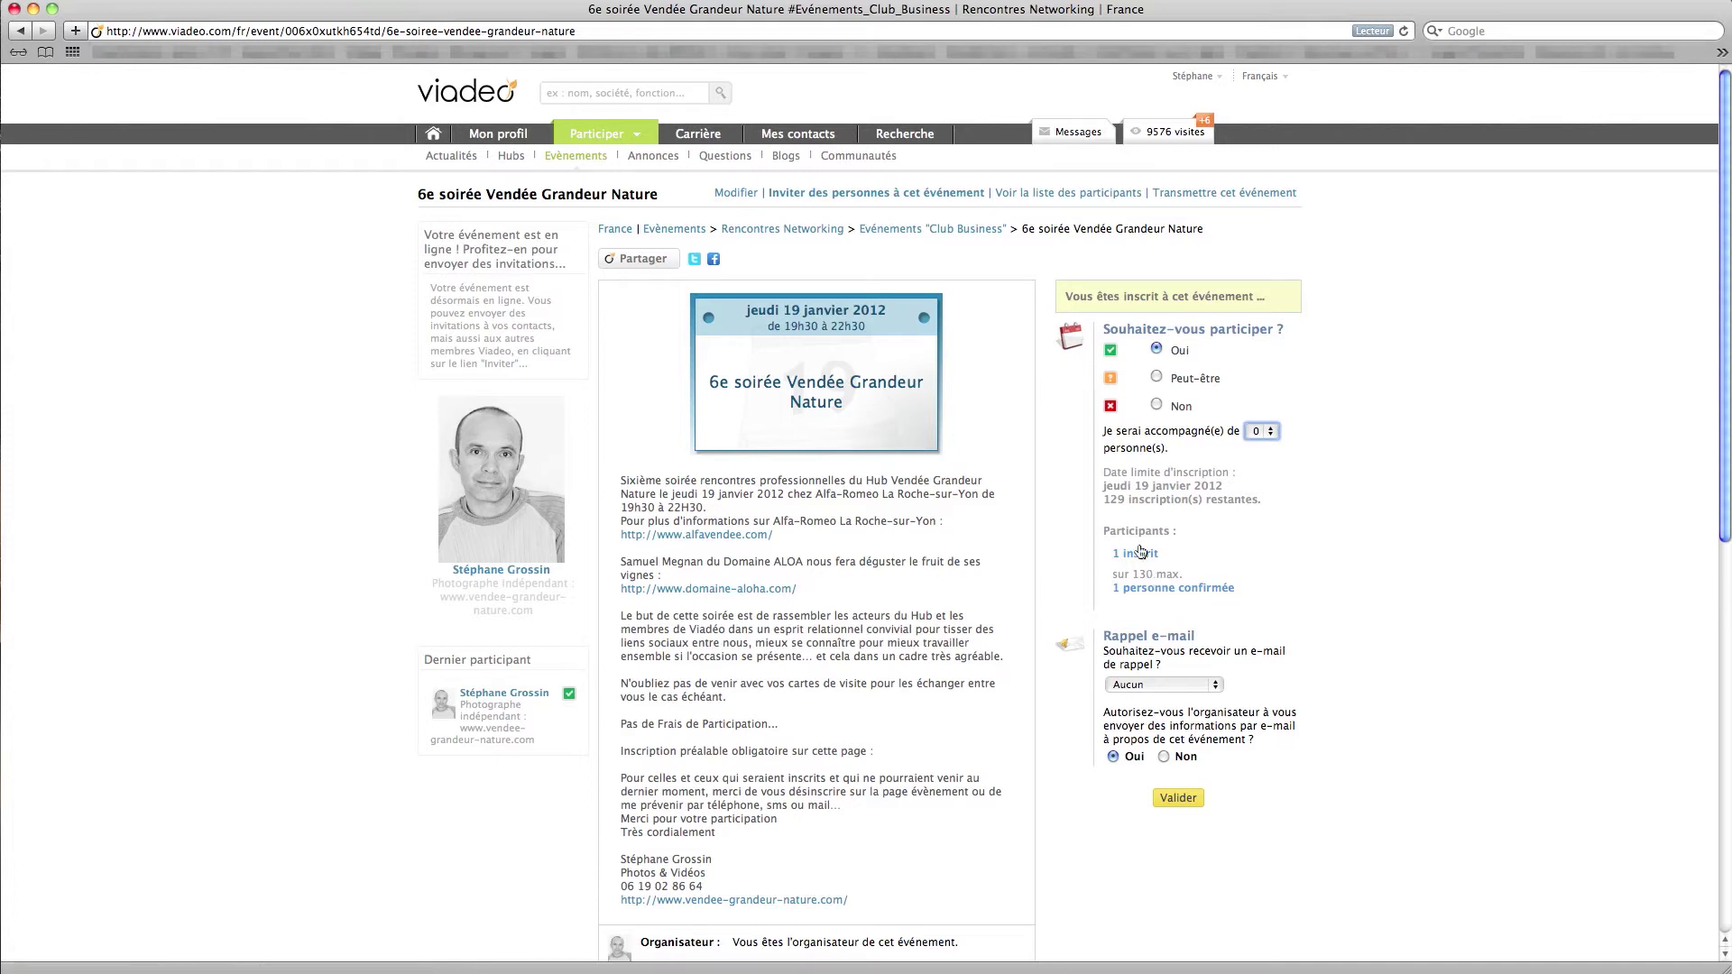
pyautogui.click(1164, 591)
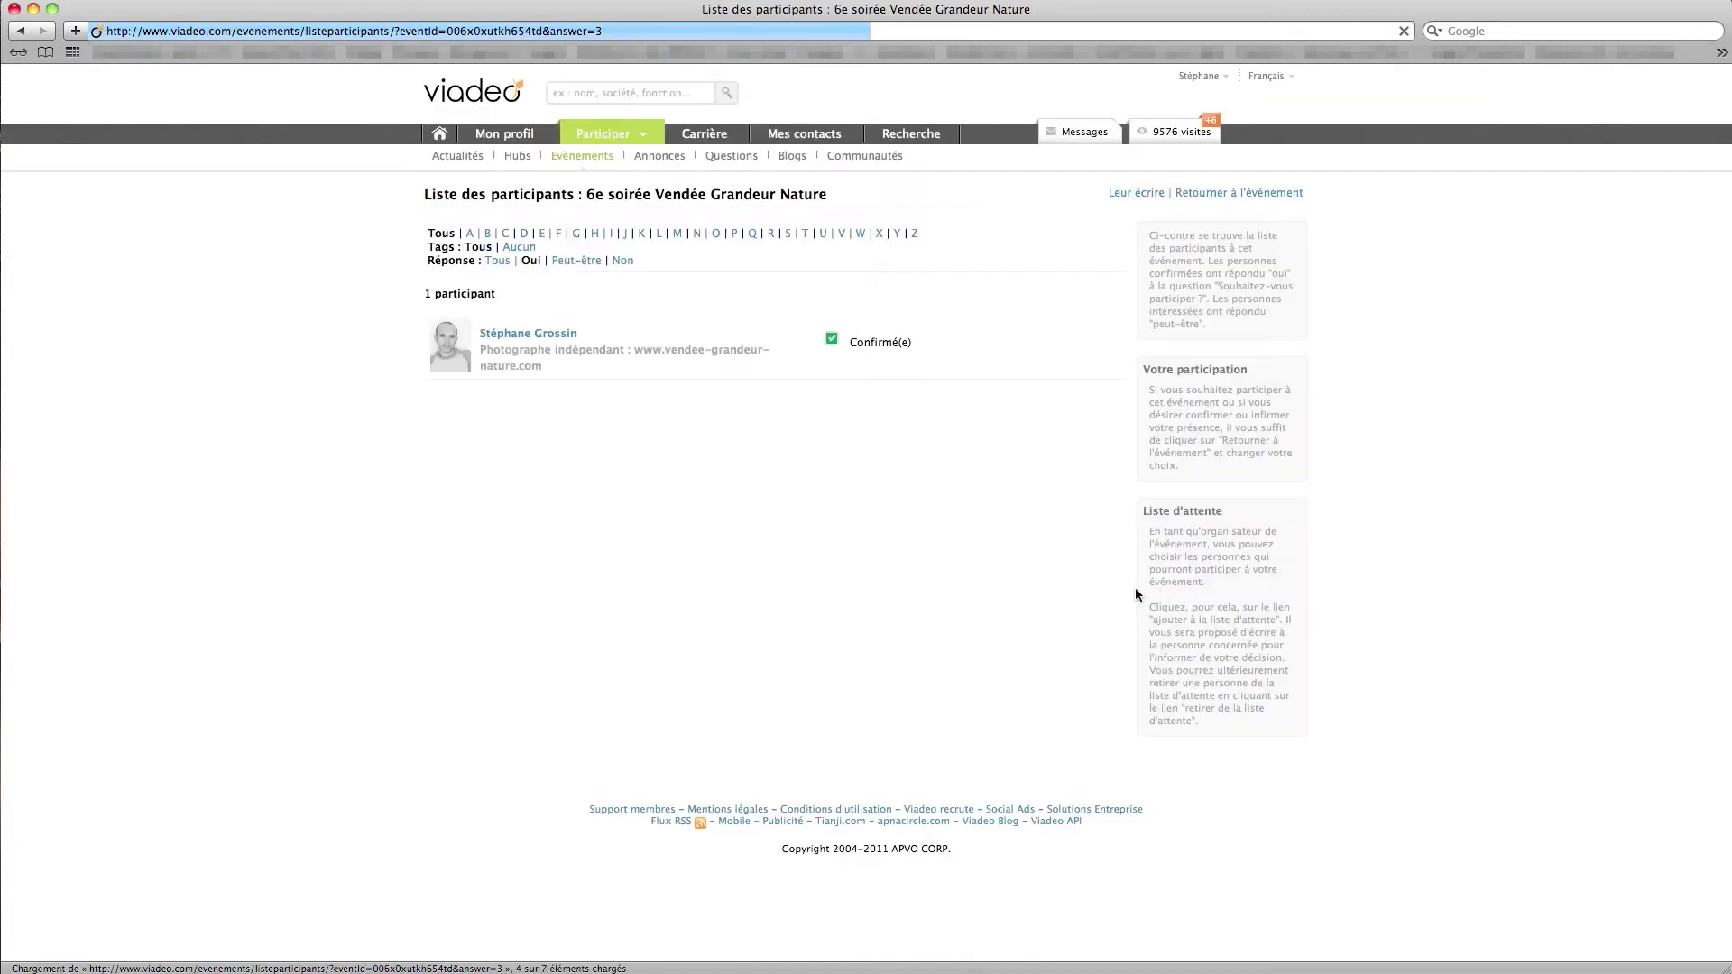
# - Go to the list of managed events and open the page for inviting direct contacts to the 6e soirée Vendée Grandeur Nature
pyautogui.moveTo(508, 331)
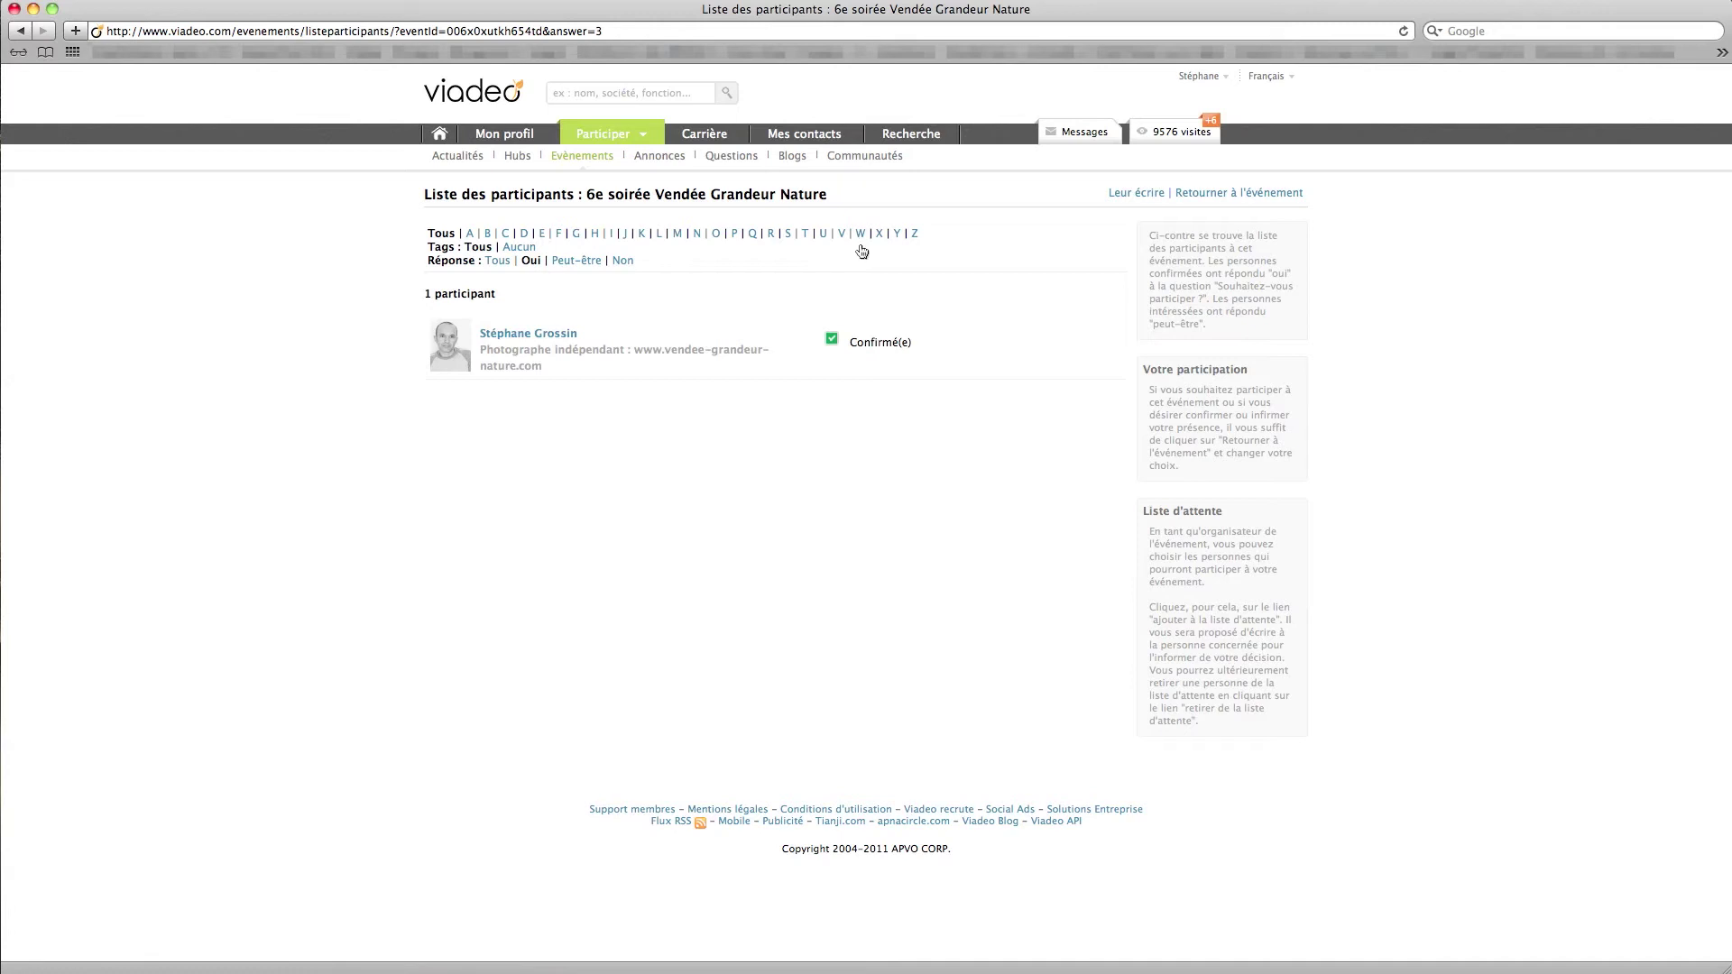
pyautogui.moveTo(601, 144)
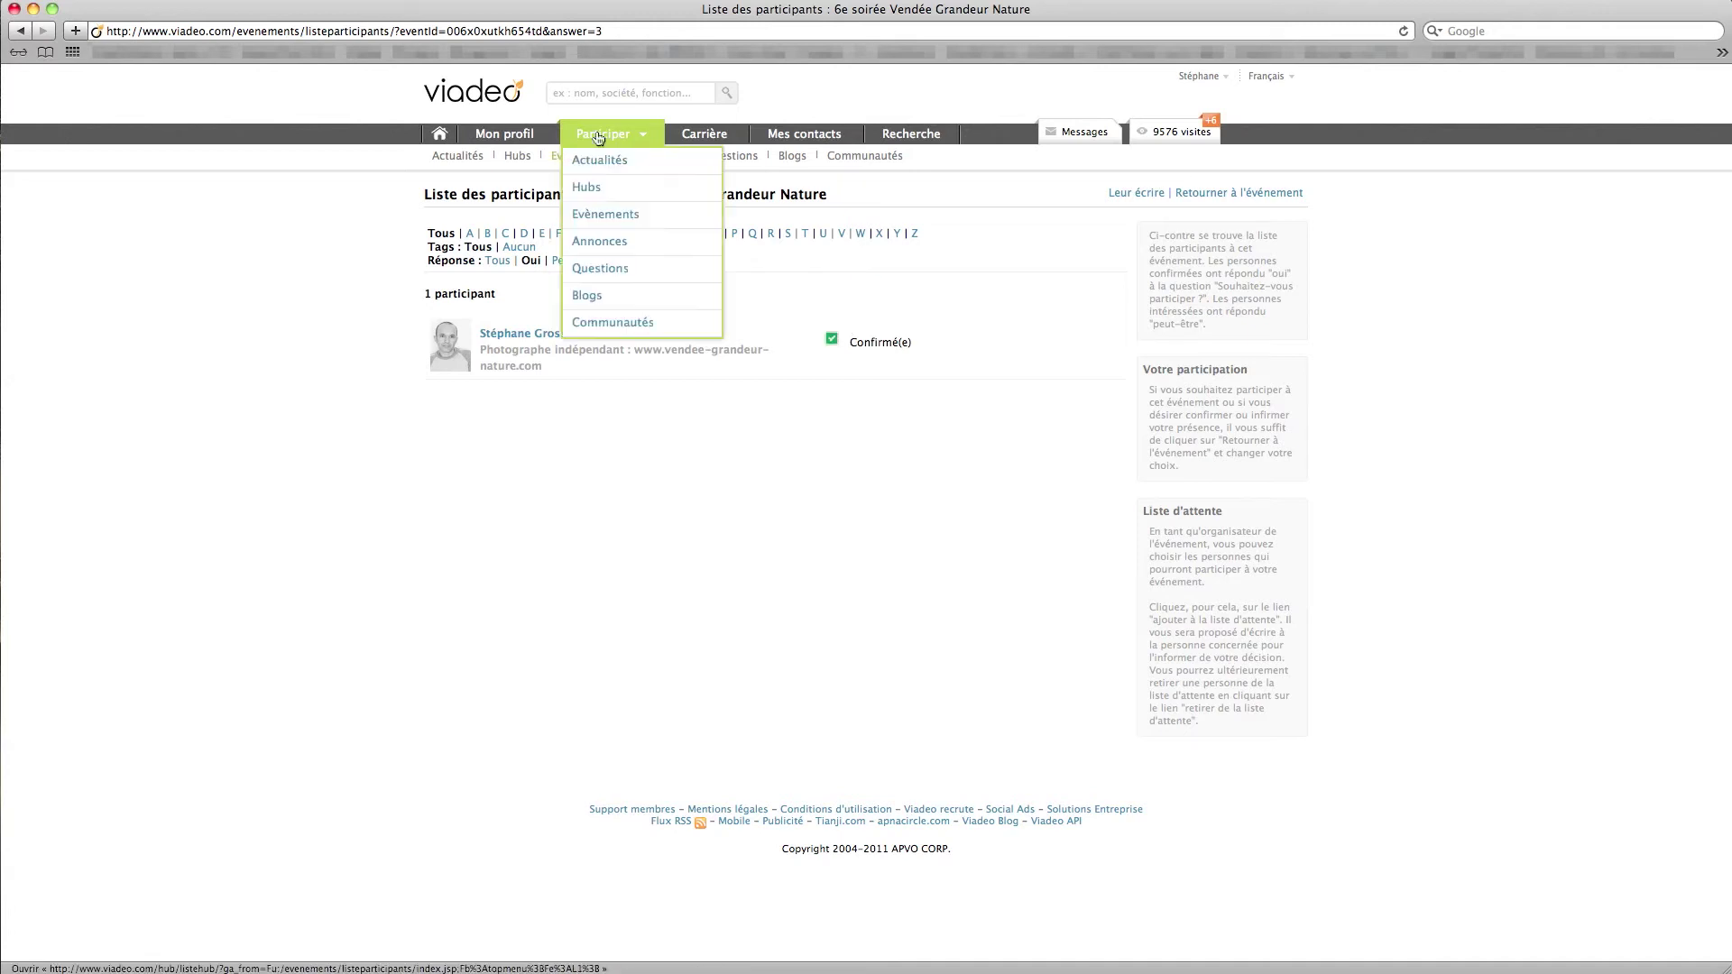
pyautogui.click(604, 215)
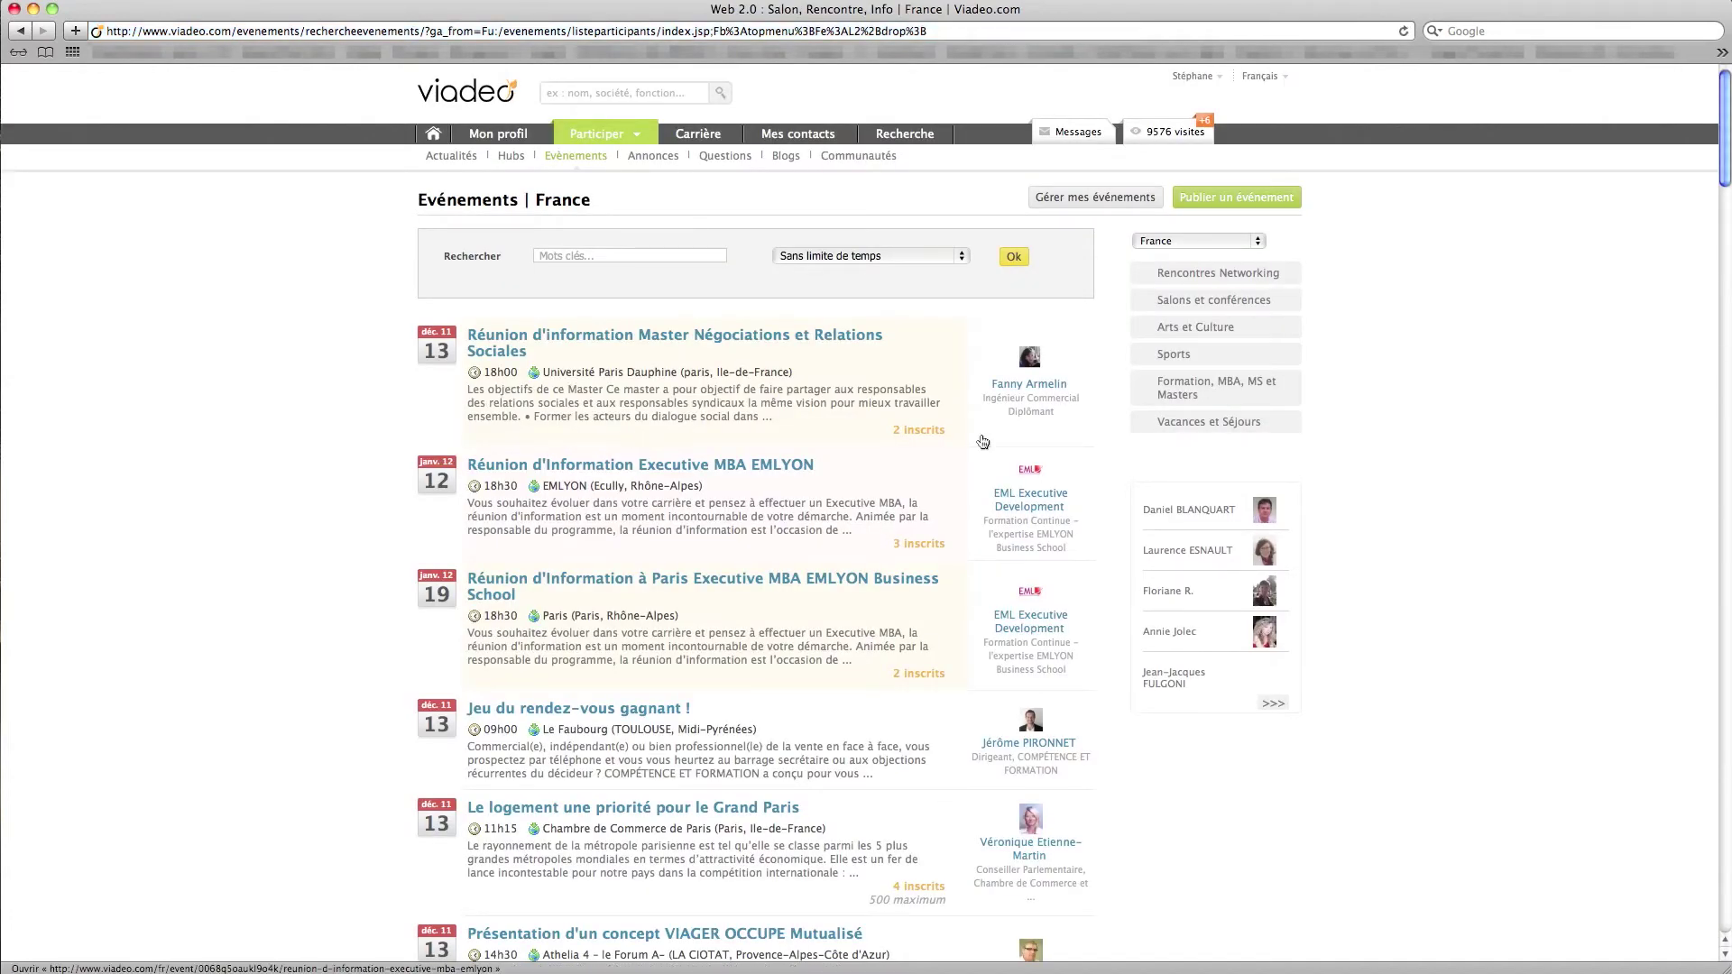
pyautogui.click(1081, 198)
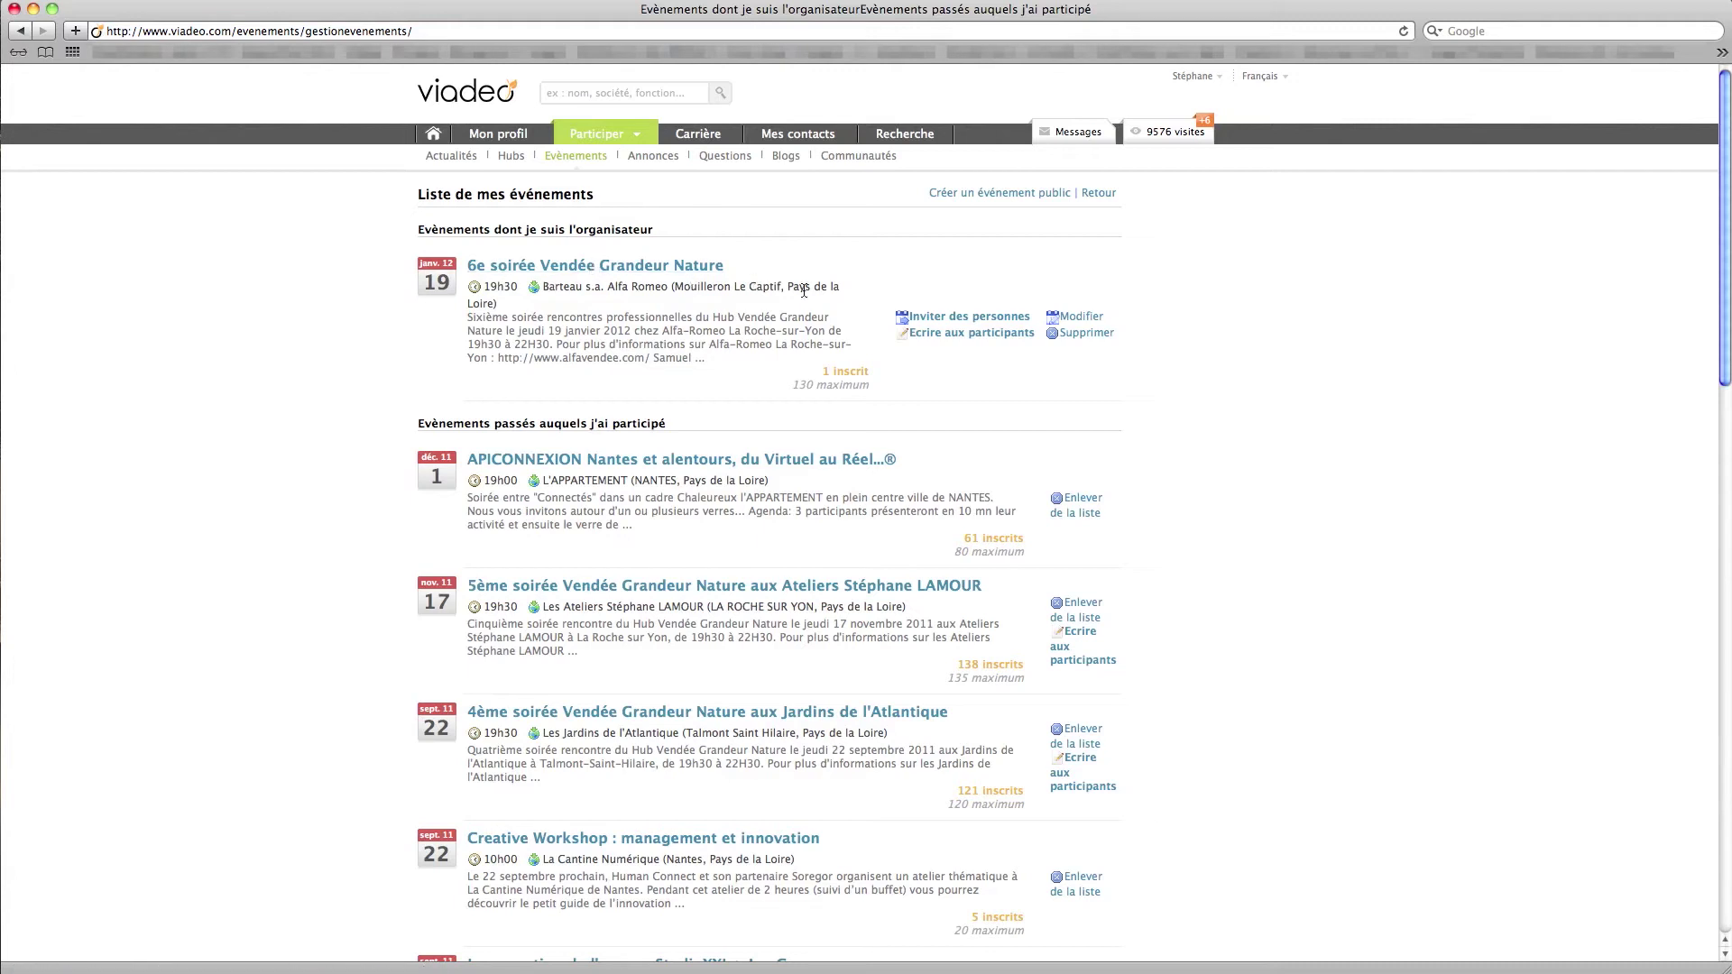
pyautogui.click(967, 323)
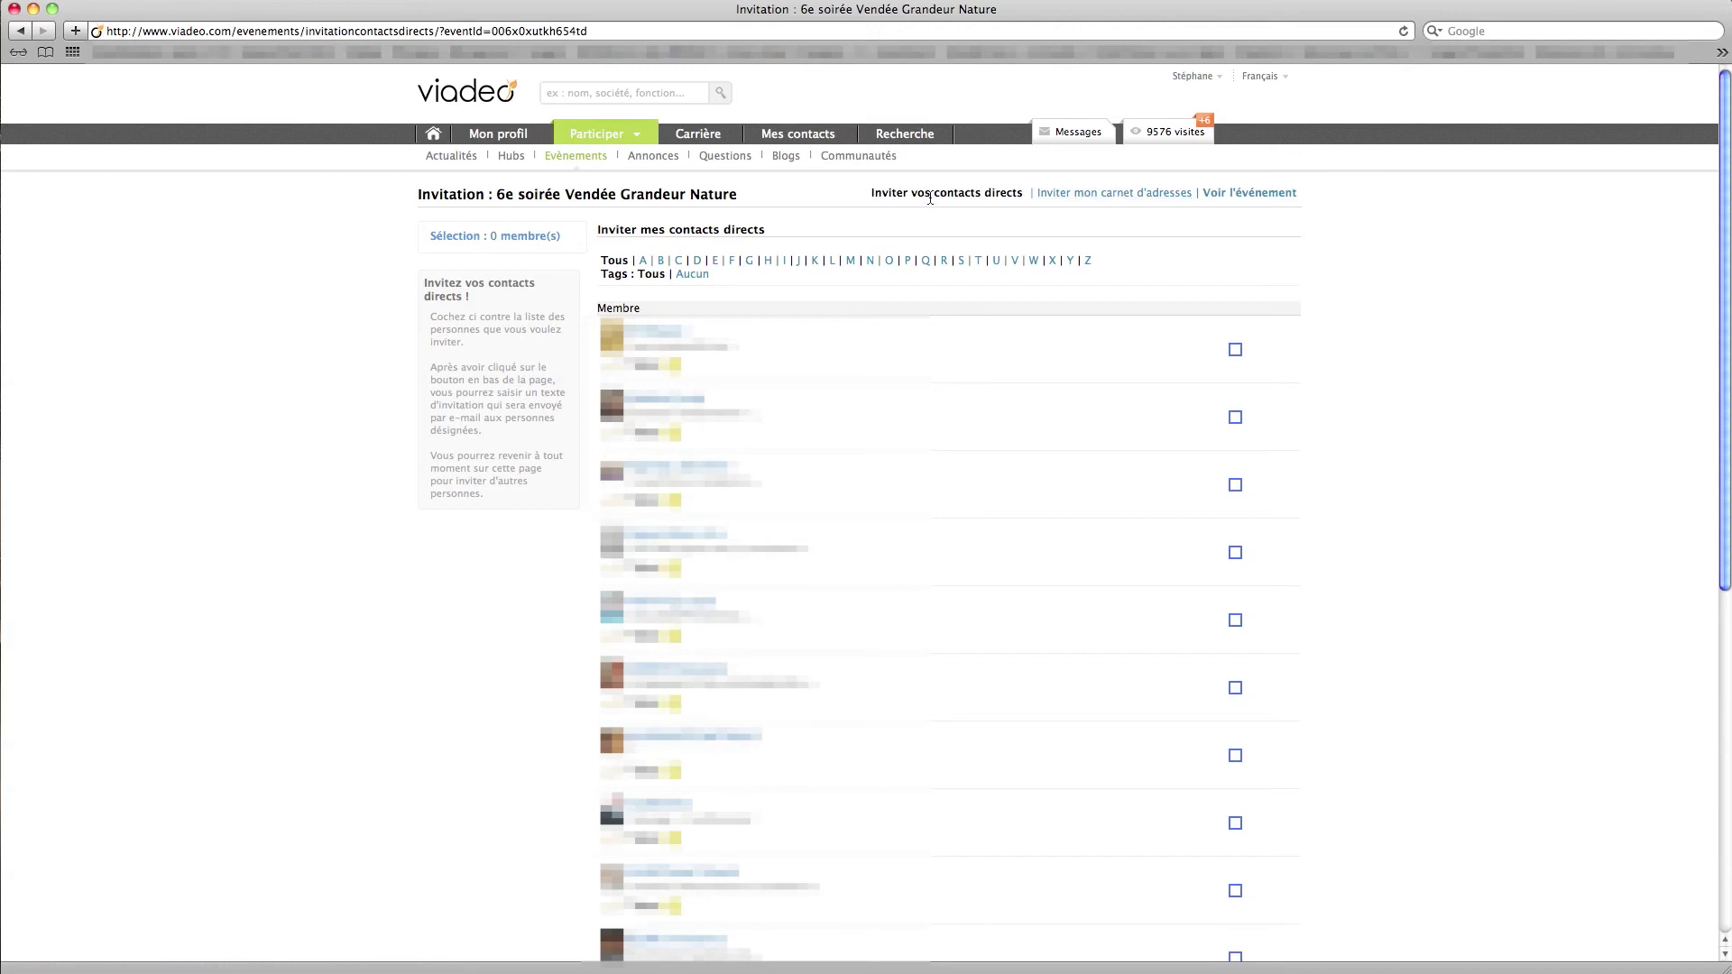
# - Return to the event page, open the event for modification and review its description, venue, map and registration settings
pyautogui.click(1221, 193)
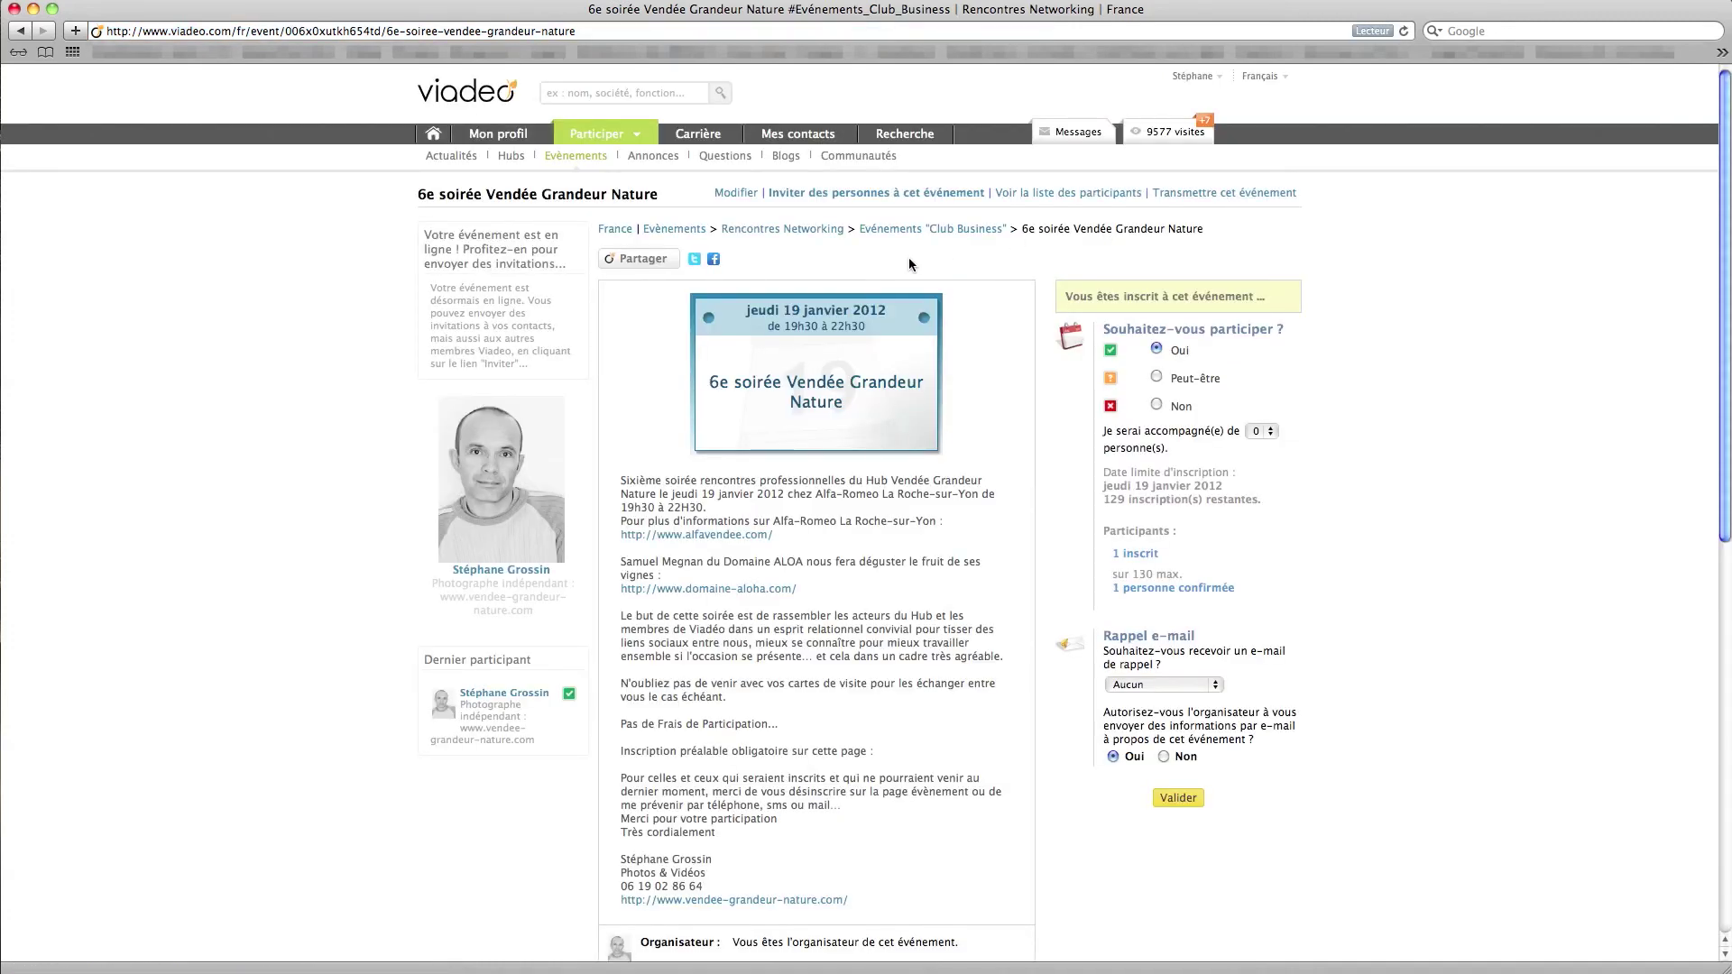
pyautogui.click(734, 193)
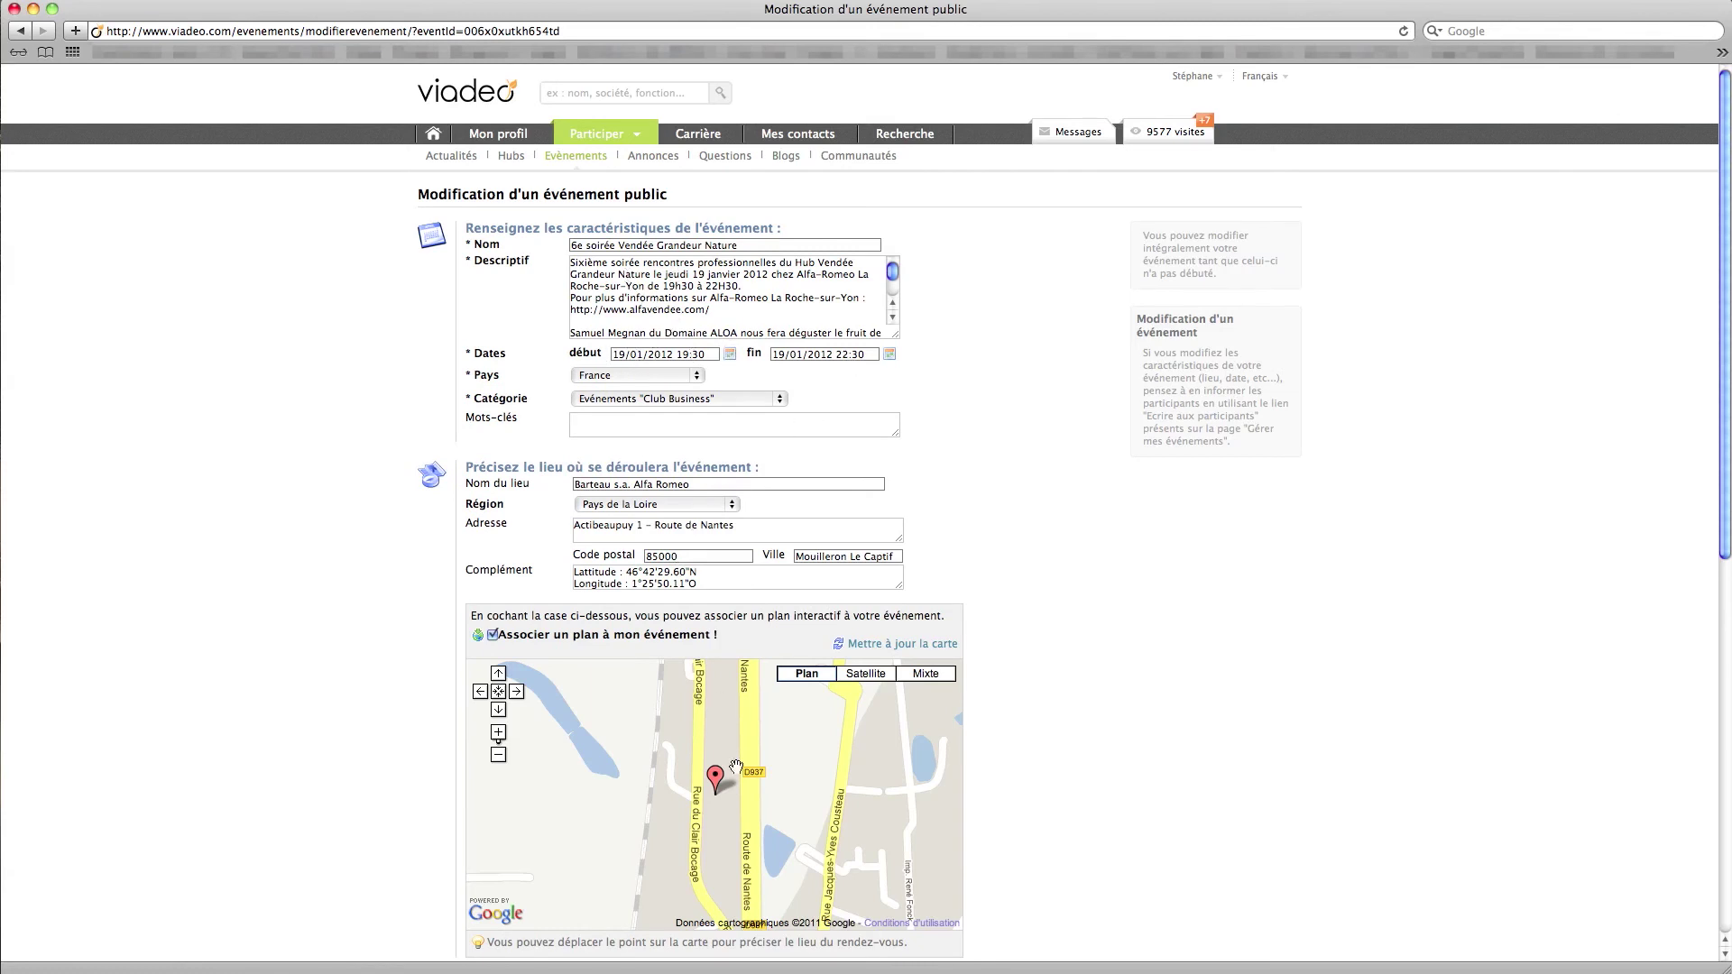
pyautogui.scroll(-10, 1011, 733)
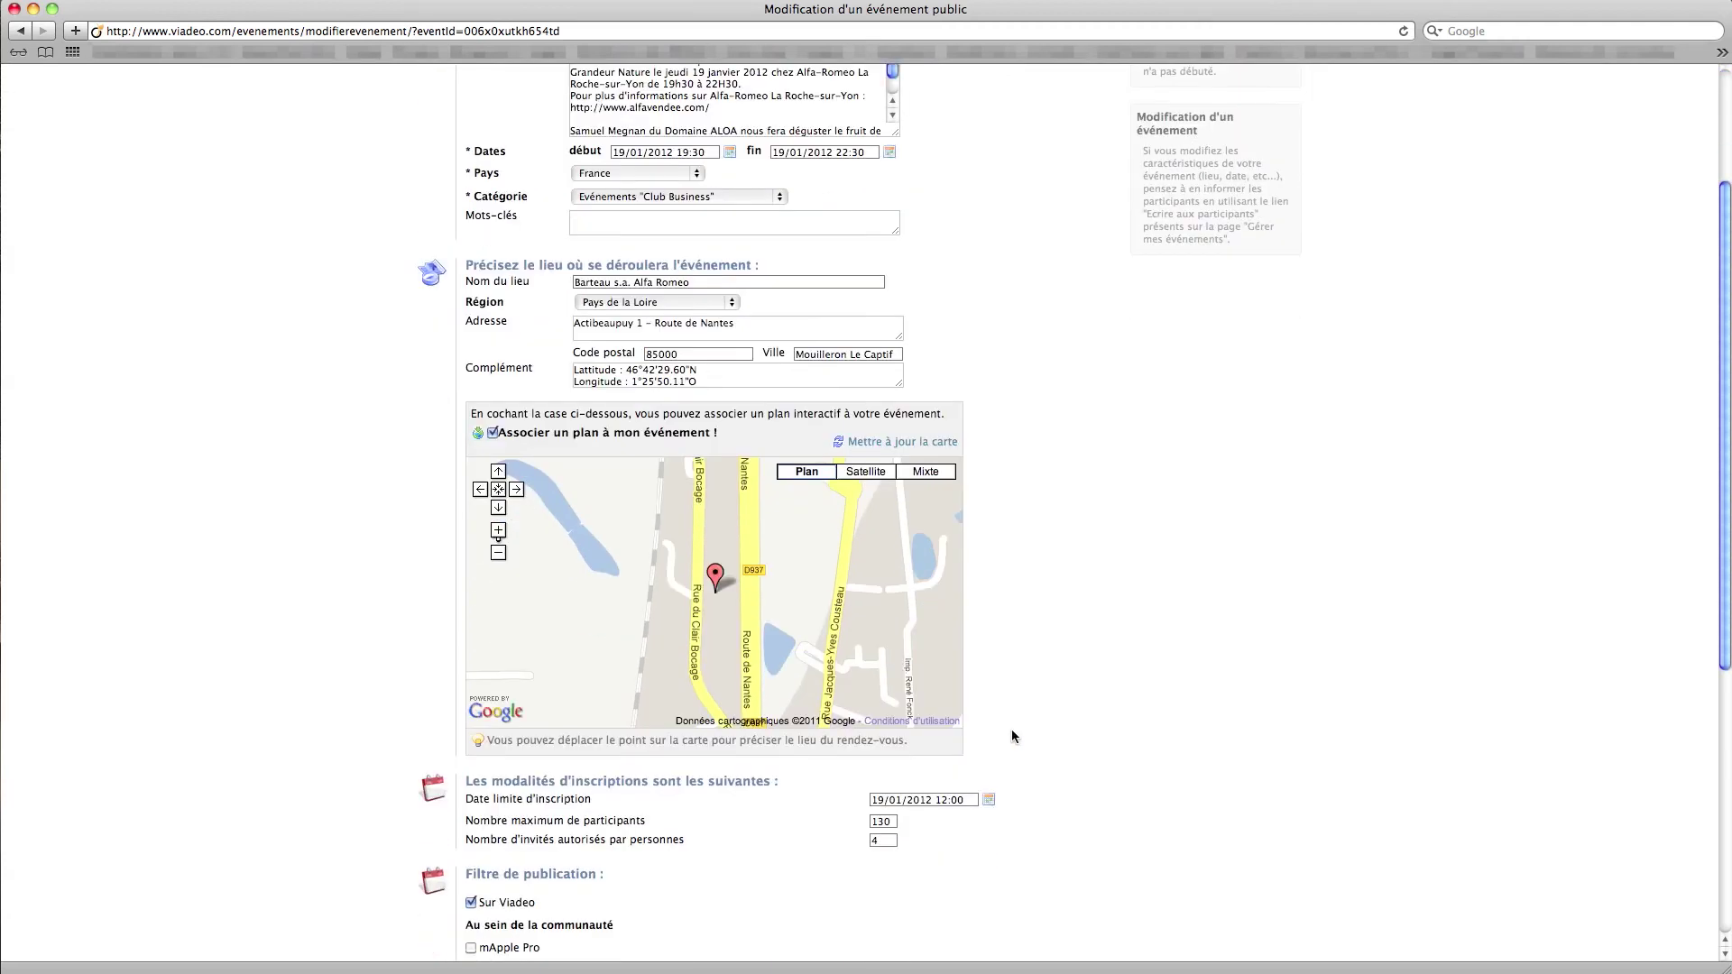